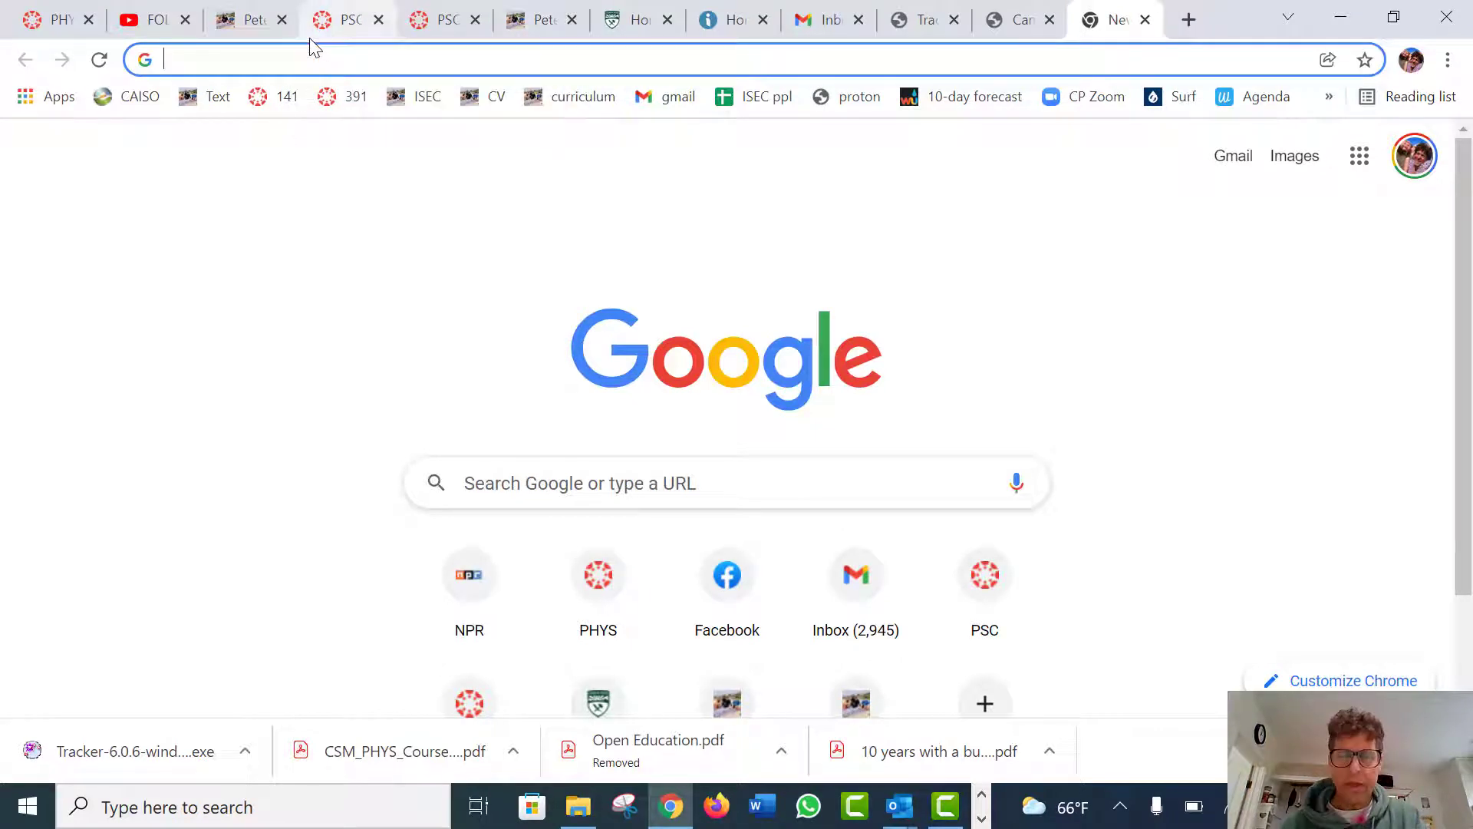
# - Search Google for 'Download tracker software'
pyautogui.write('Downlo')
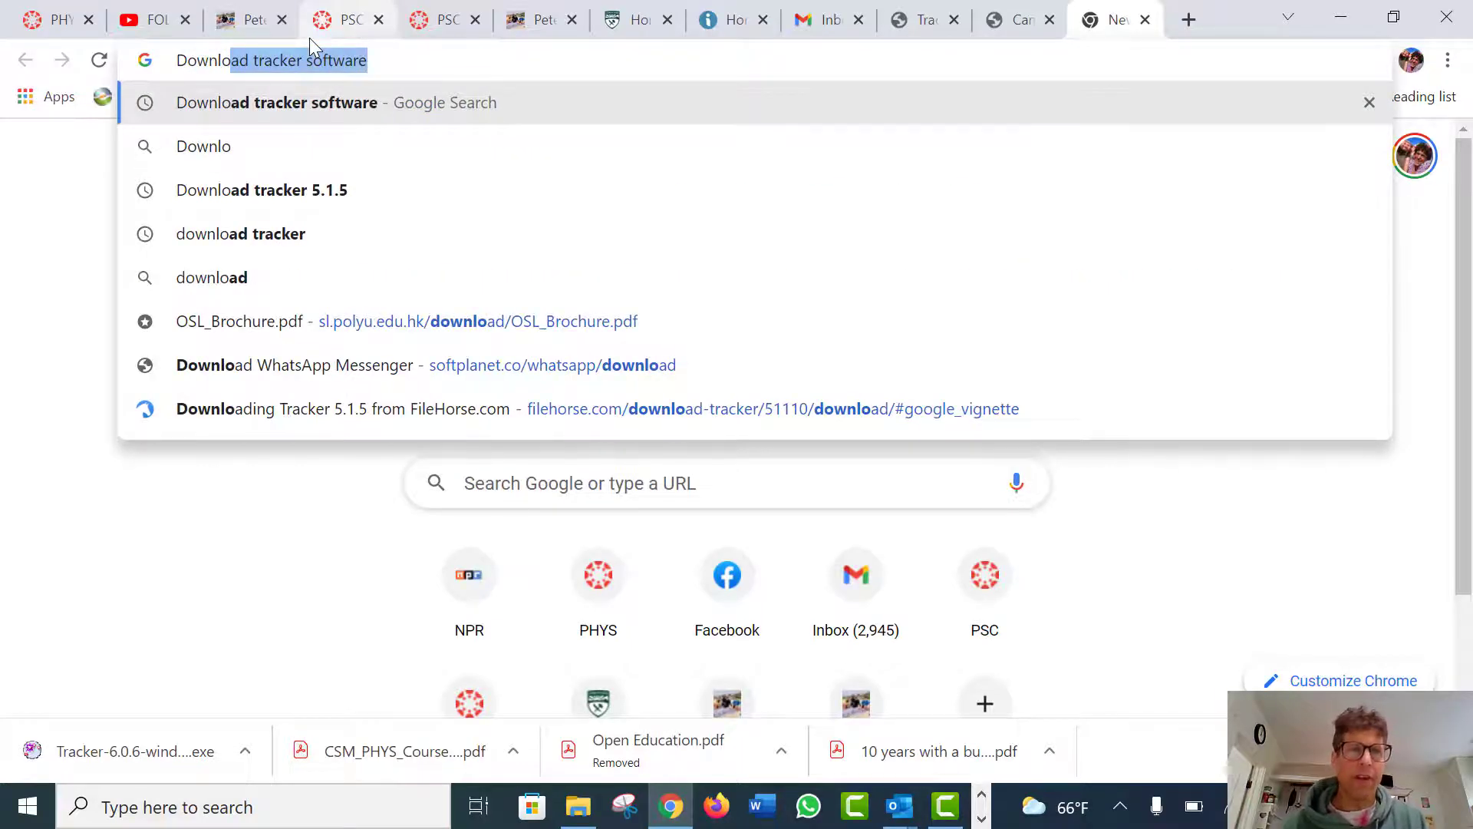
pyautogui.press('Return')
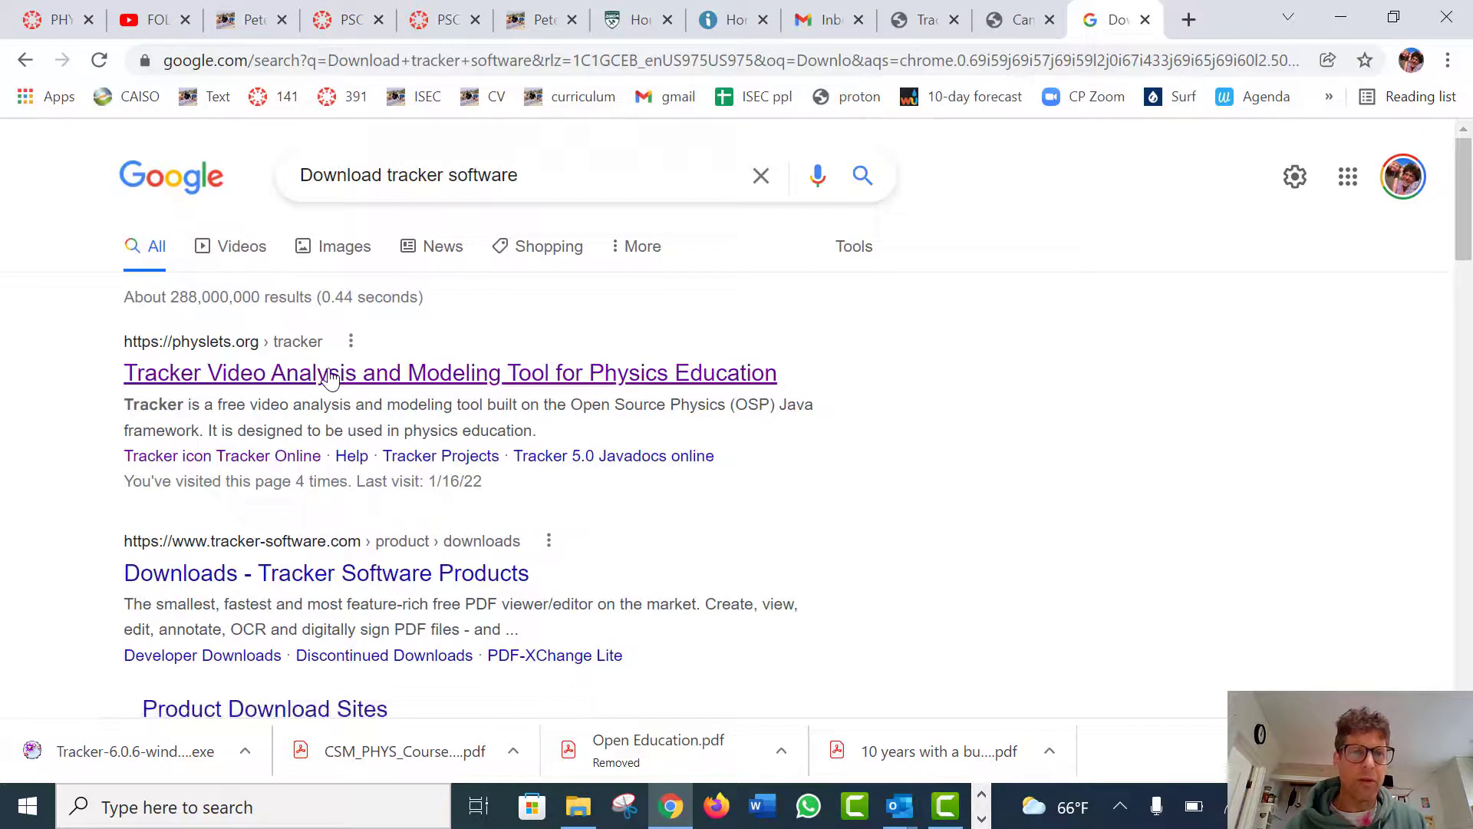
# - Download the Tracker 6.0.6 Win64 installer from physlets.org and open it
pyautogui.click(332, 374)
pyautogui.scroll(-5, 332, 375)
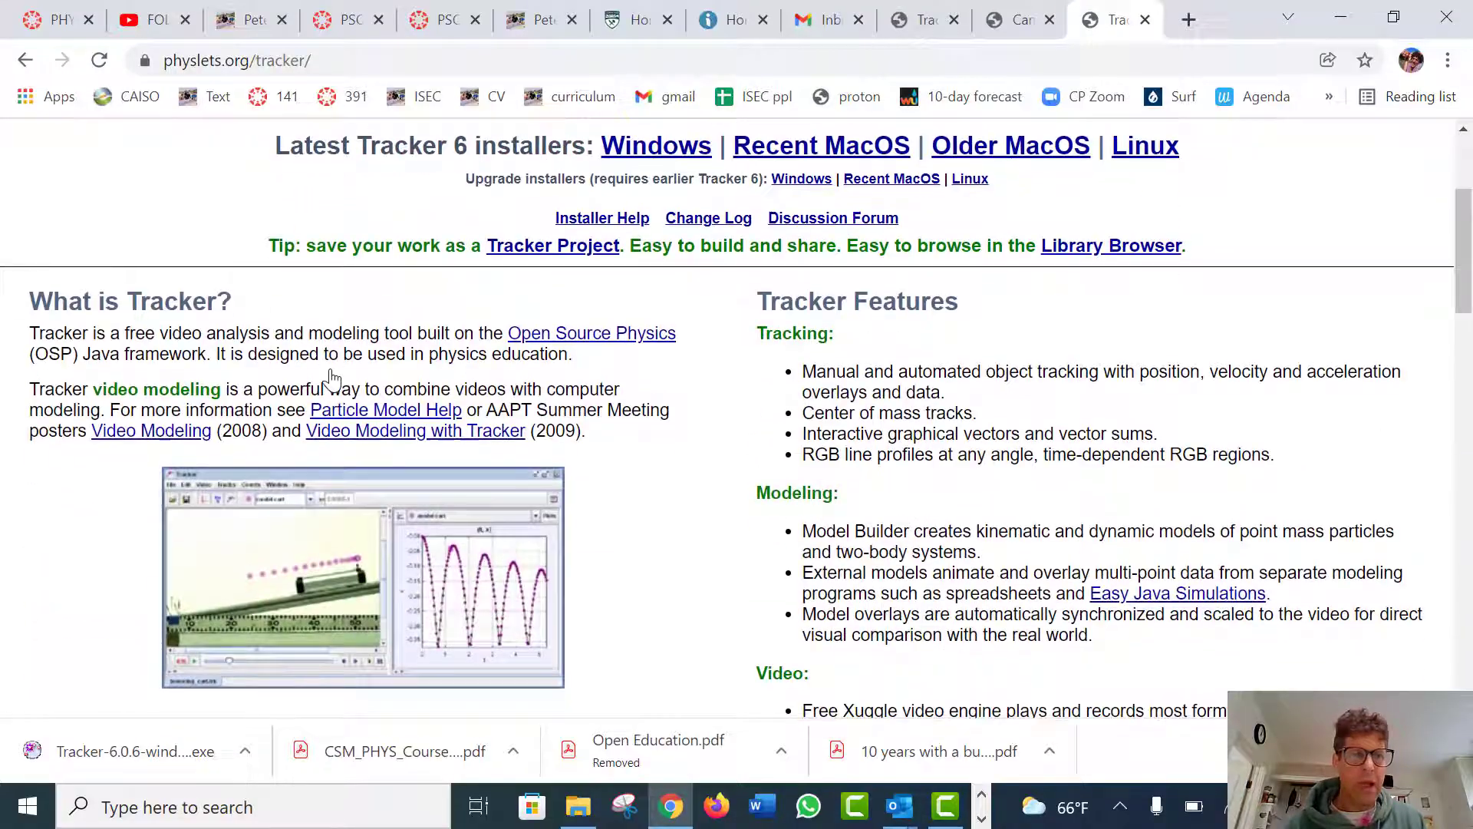
pyautogui.scroll(-7, 332, 376)
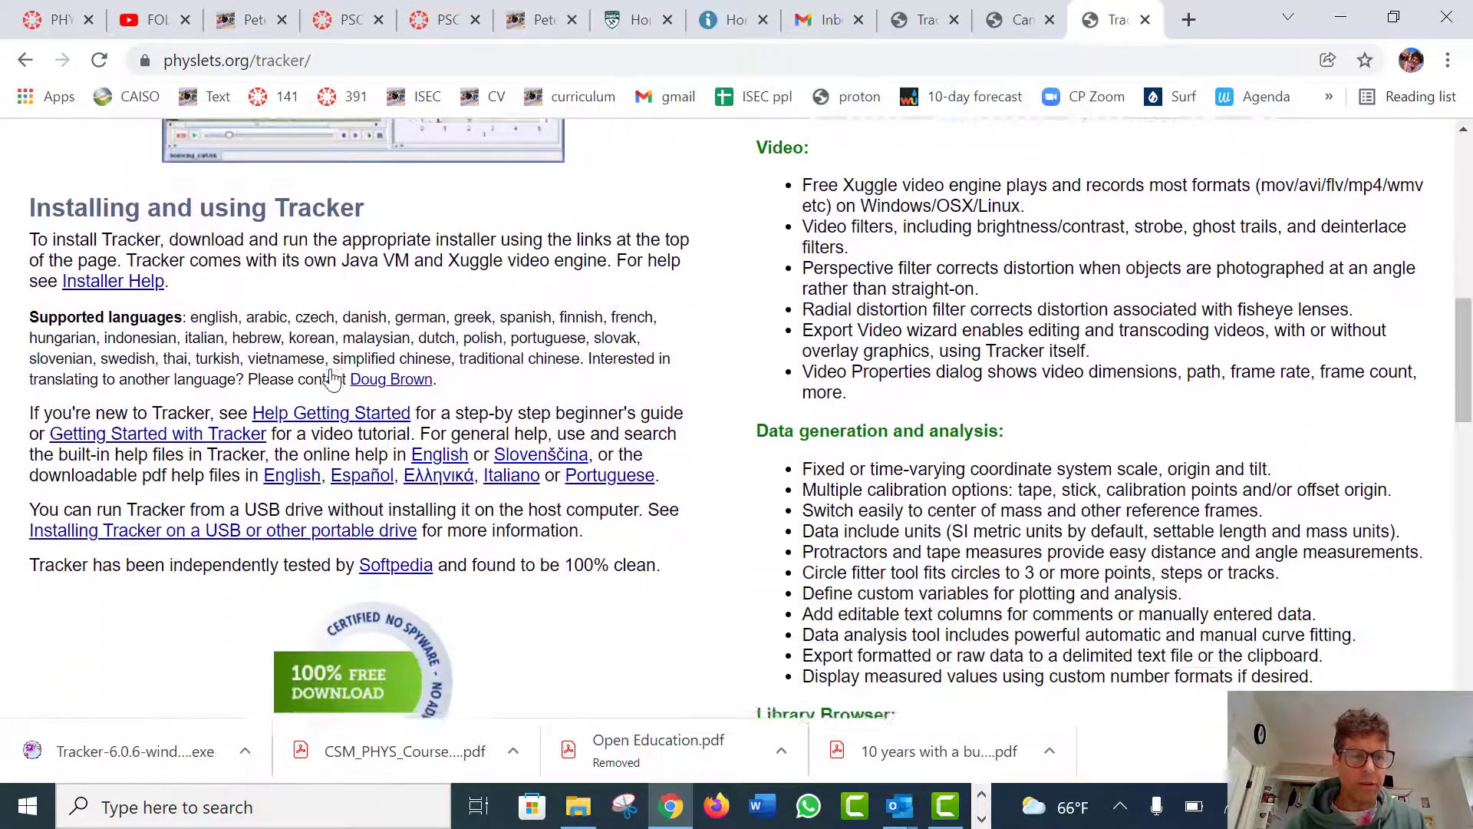
pyautogui.doubleClick(270, 581)
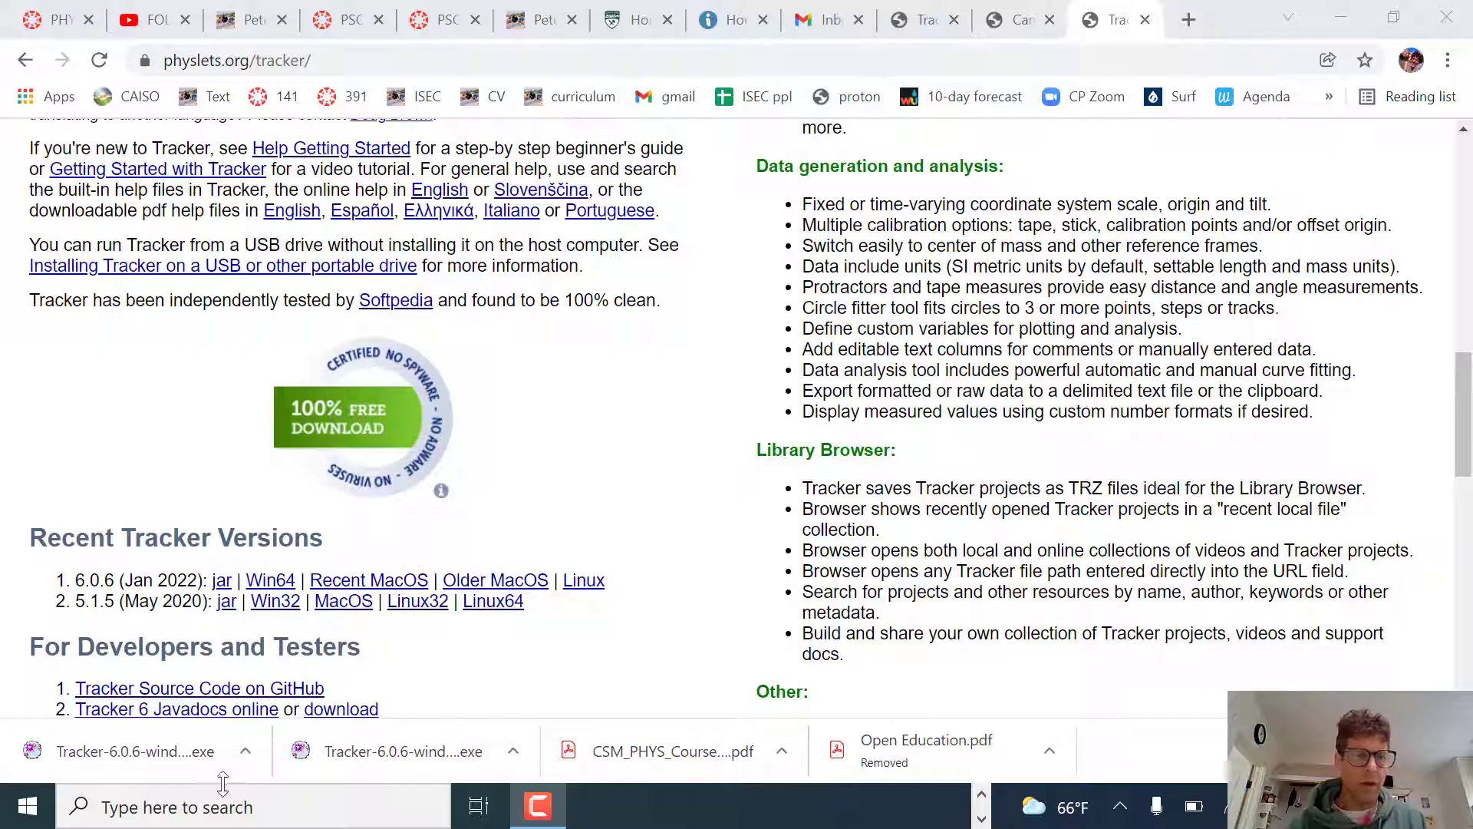
pyautogui.click(245, 751)
pyautogui.click(283, 606)
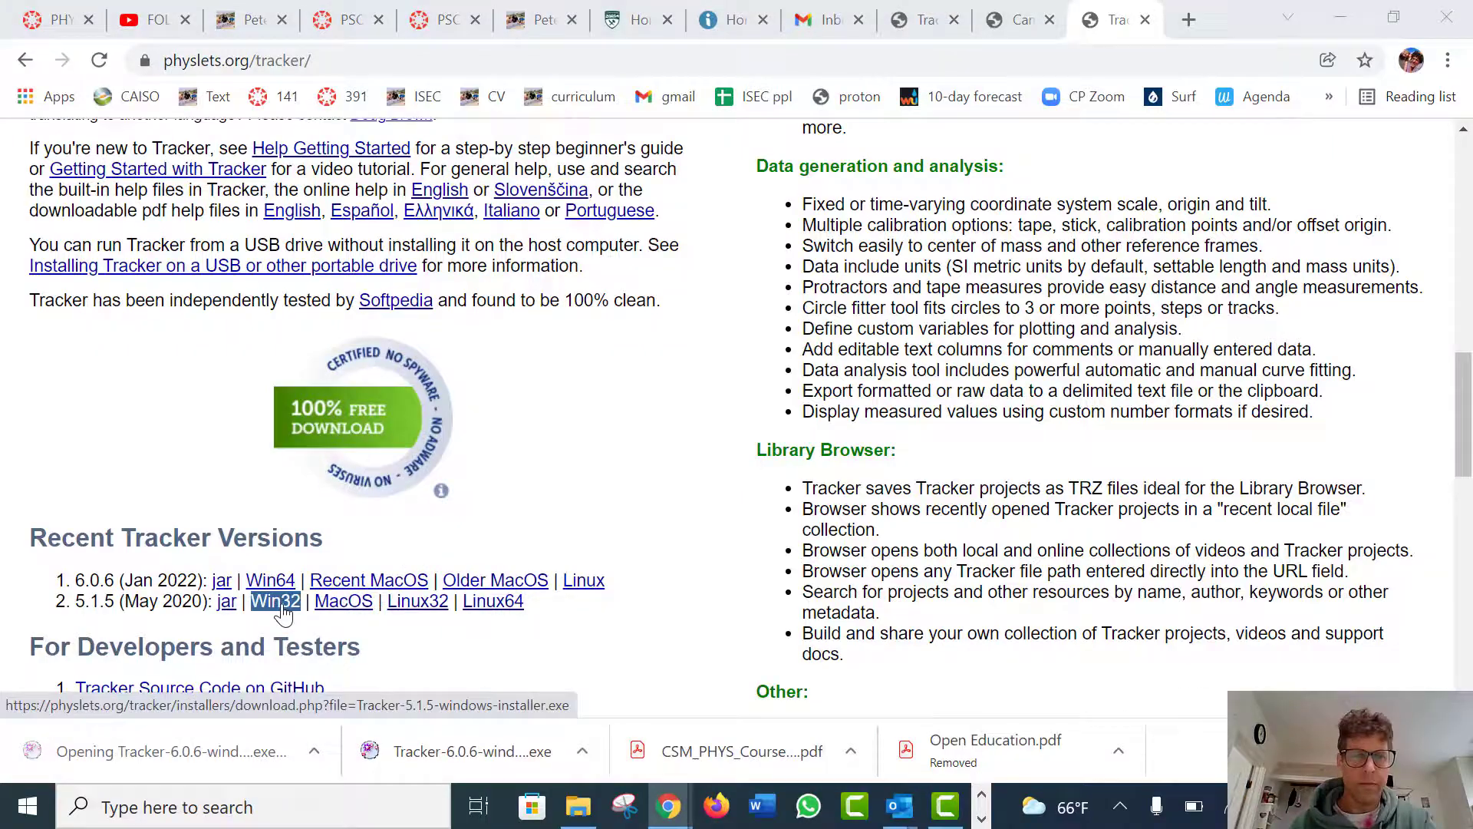
# - Run the installer past the SmartScreen warning and confirm reinstalling Tracker 6.0.6
pyautogui.click(510, 238)
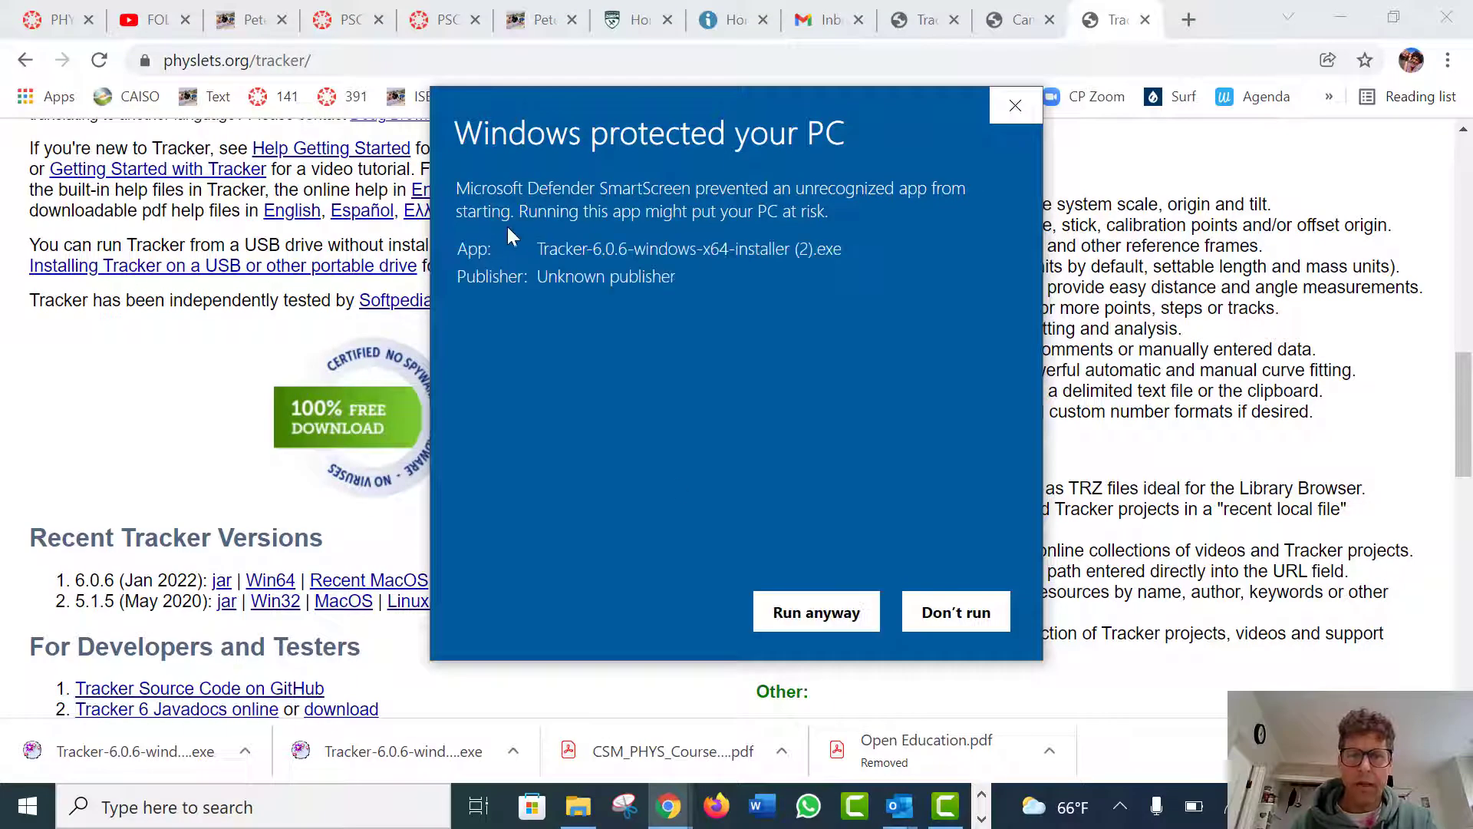
pyautogui.click(816, 612)
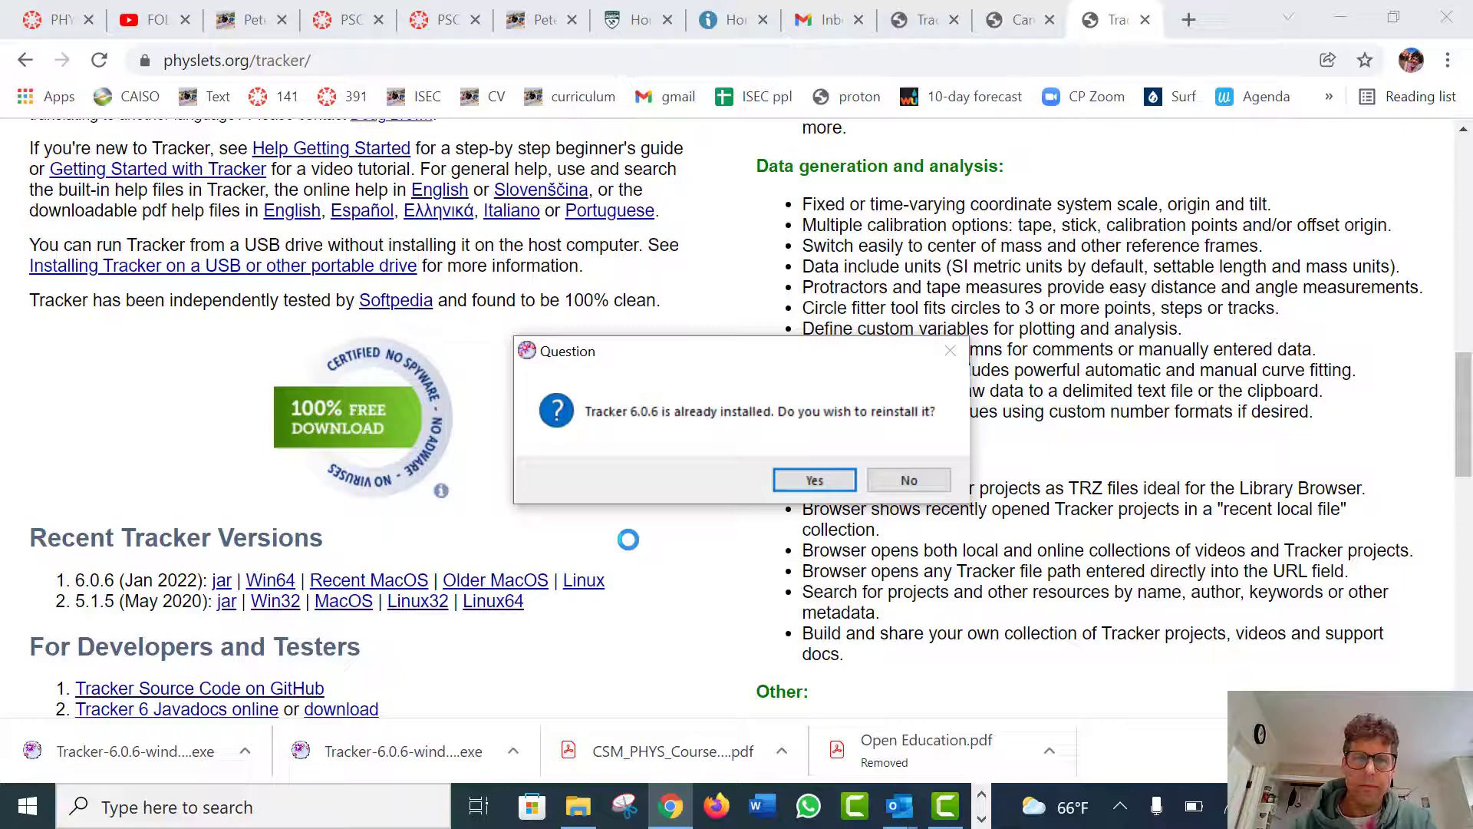
pyautogui.click(806, 482)
# - Accept the license, keep the default directory and components, and finish installing
pyautogui.click(653, 522)
pyautogui.click(878, 602)
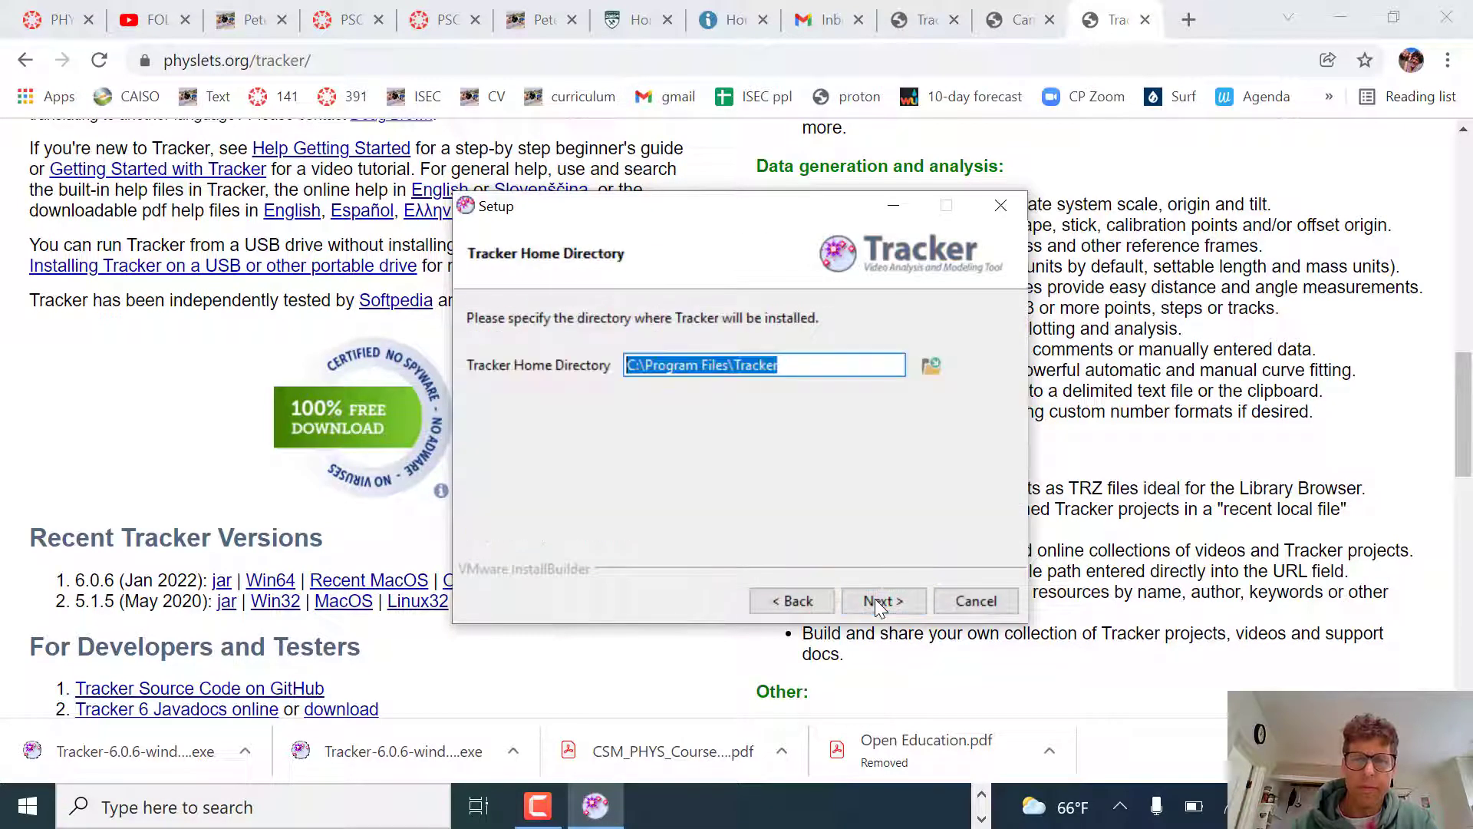
pyautogui.click(879, 602)
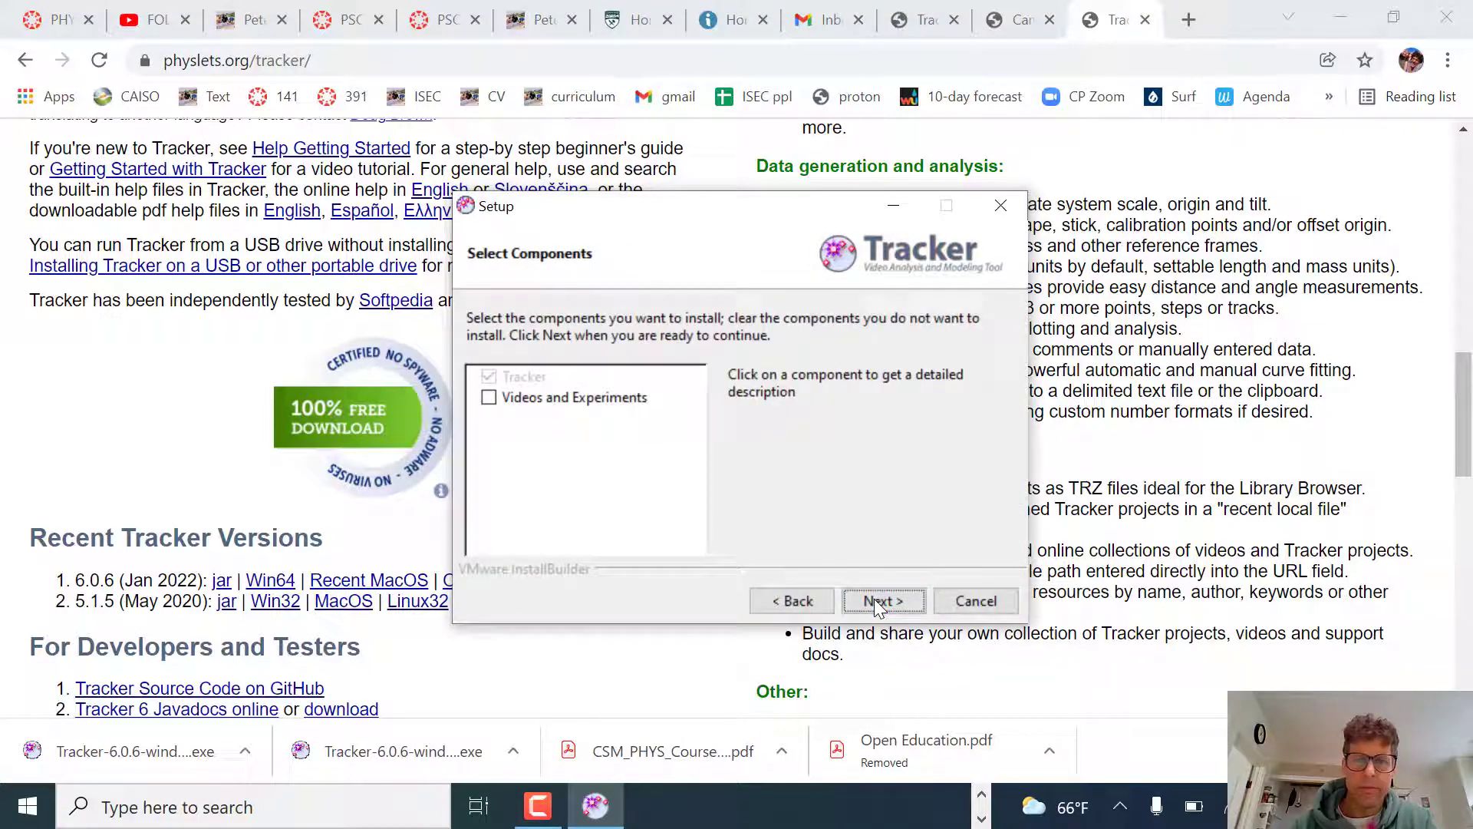
pyautogui.click(878, 602)
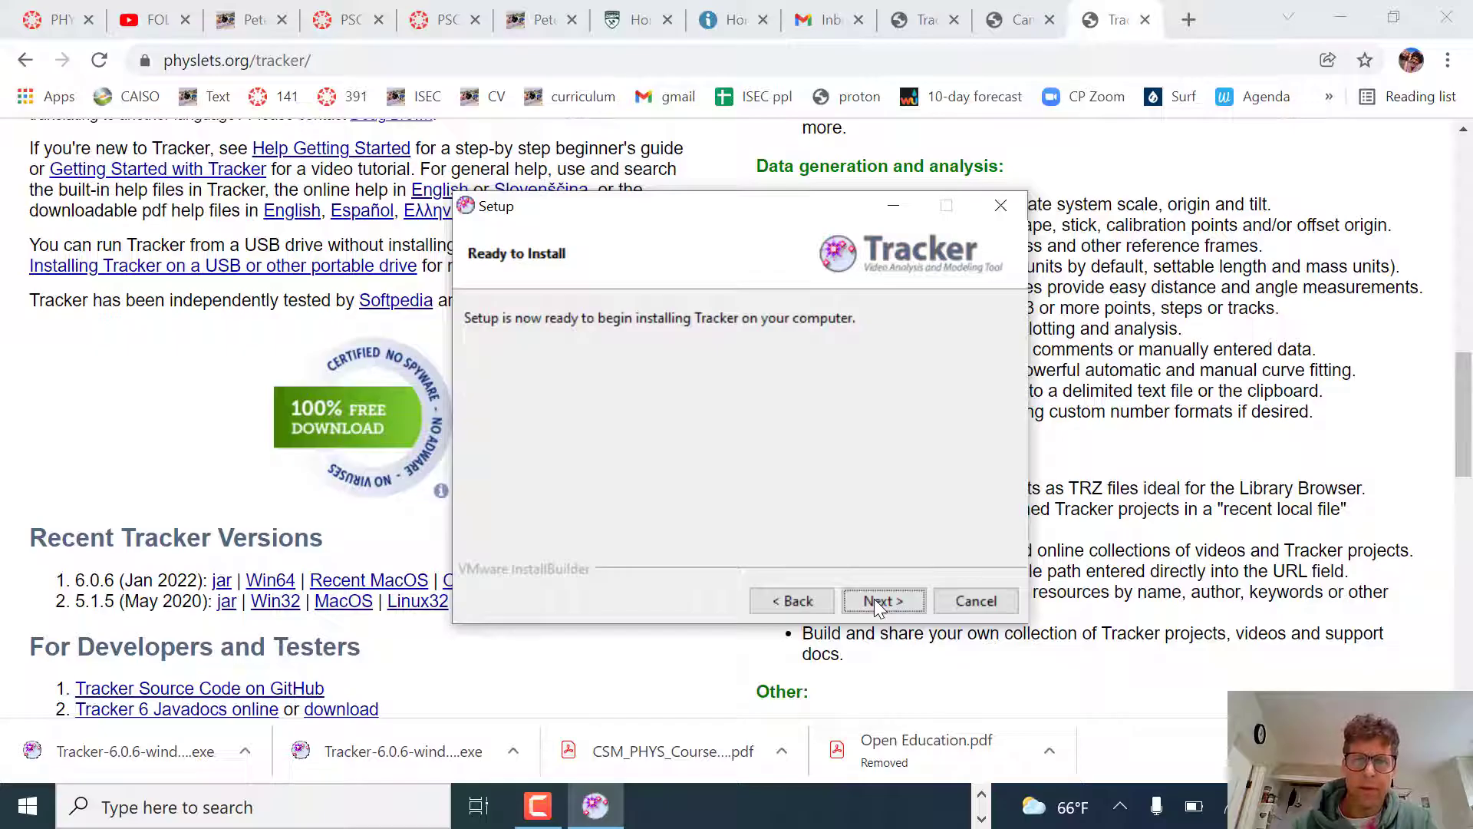
pyautogui.click(878, 602)
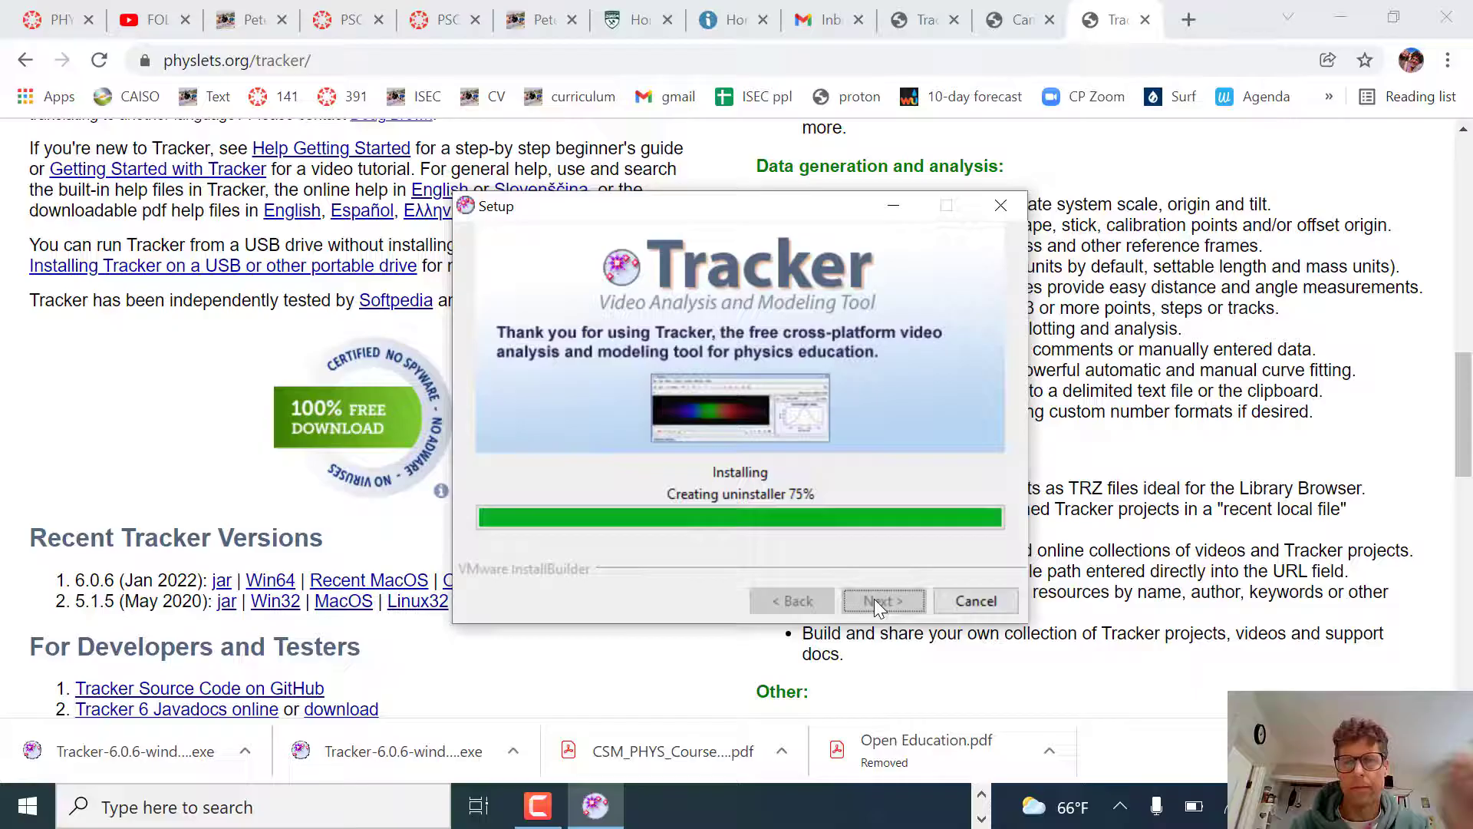
pyautogui.click(875, 604)
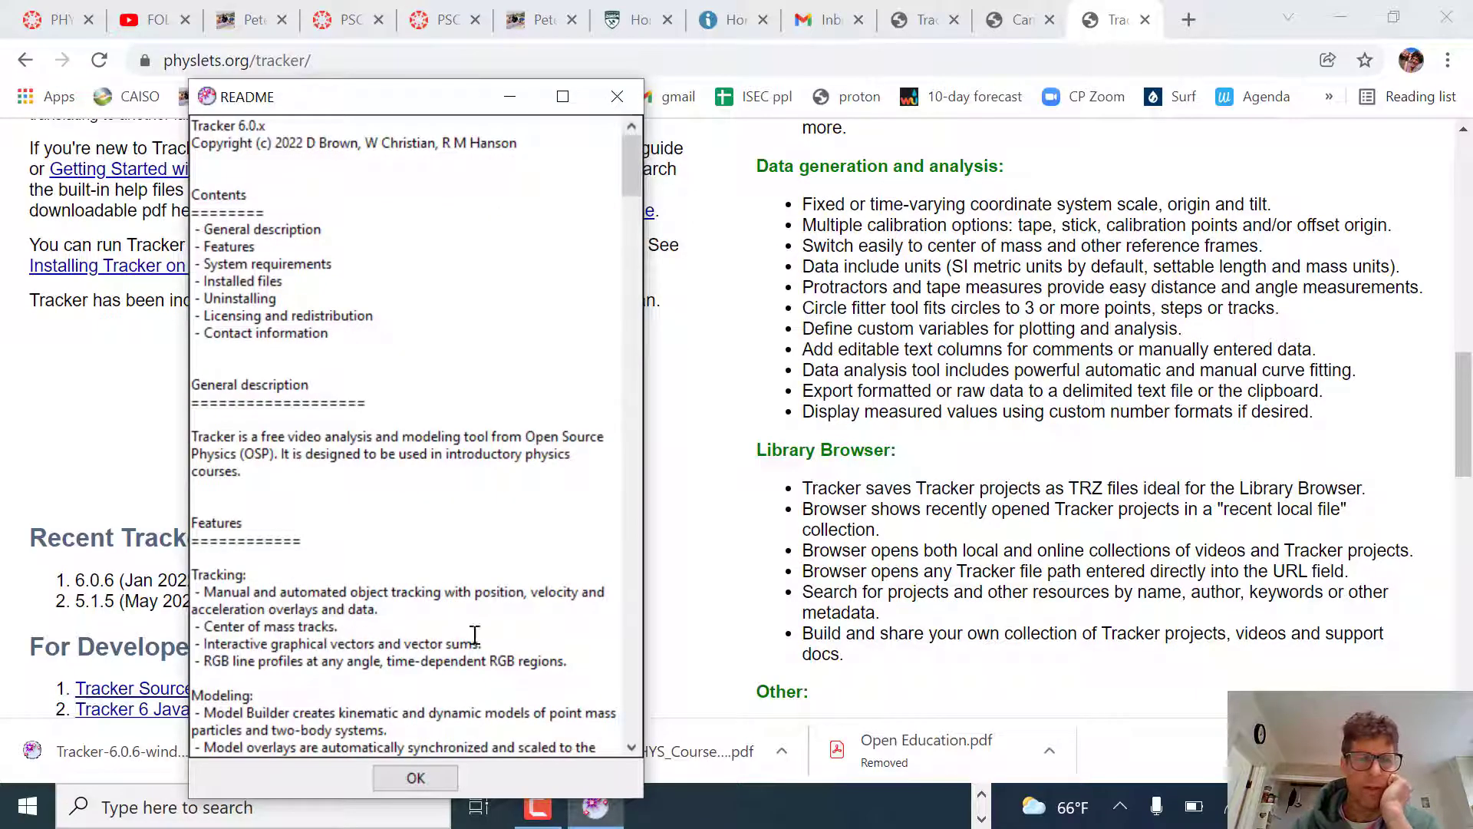
# - Close the README and import GrasshopperII.mp4 through Video > Import
pyautogui.click(415, 777)
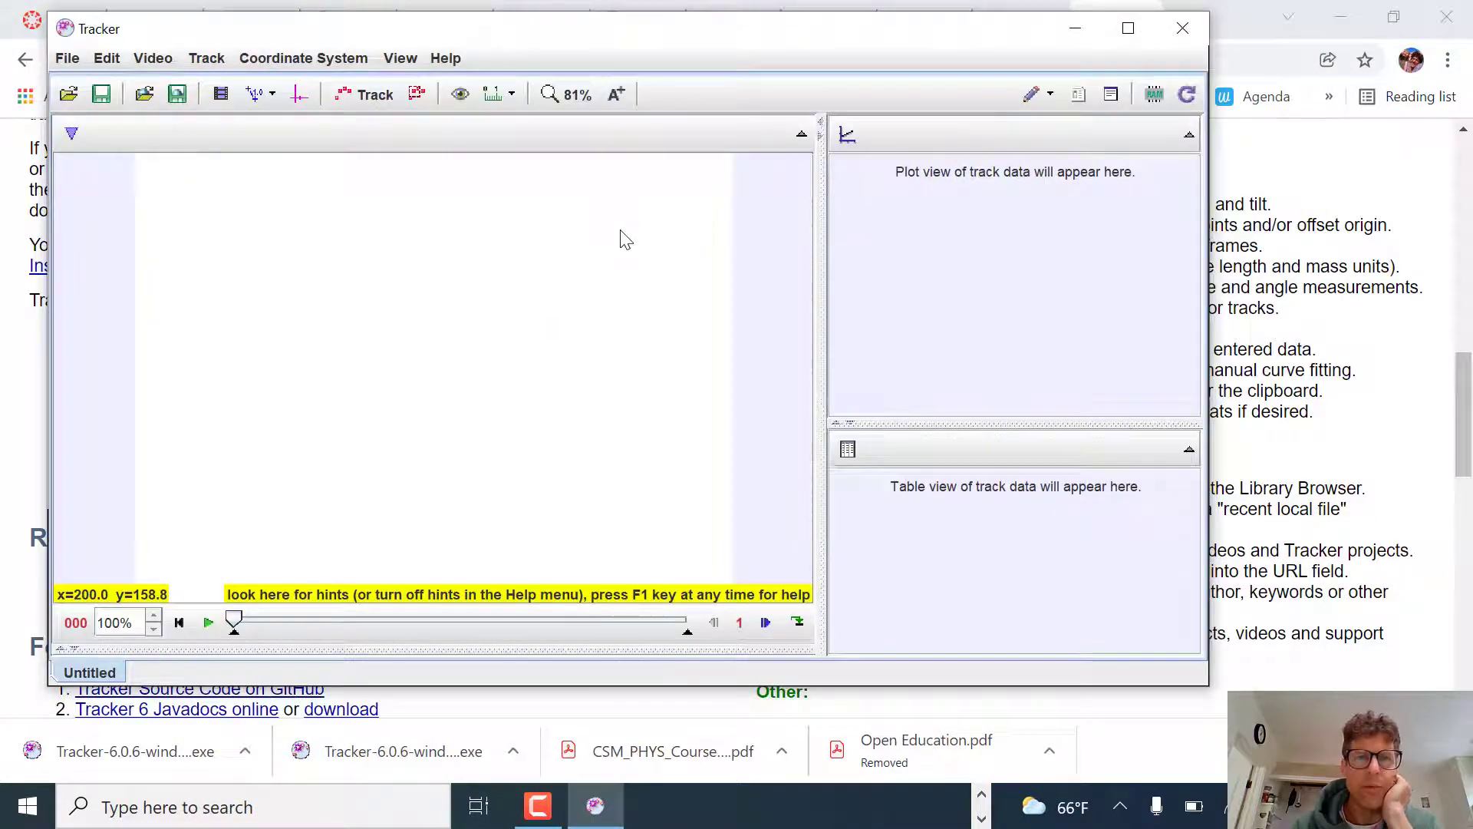
pyautogui.click(154, 60)
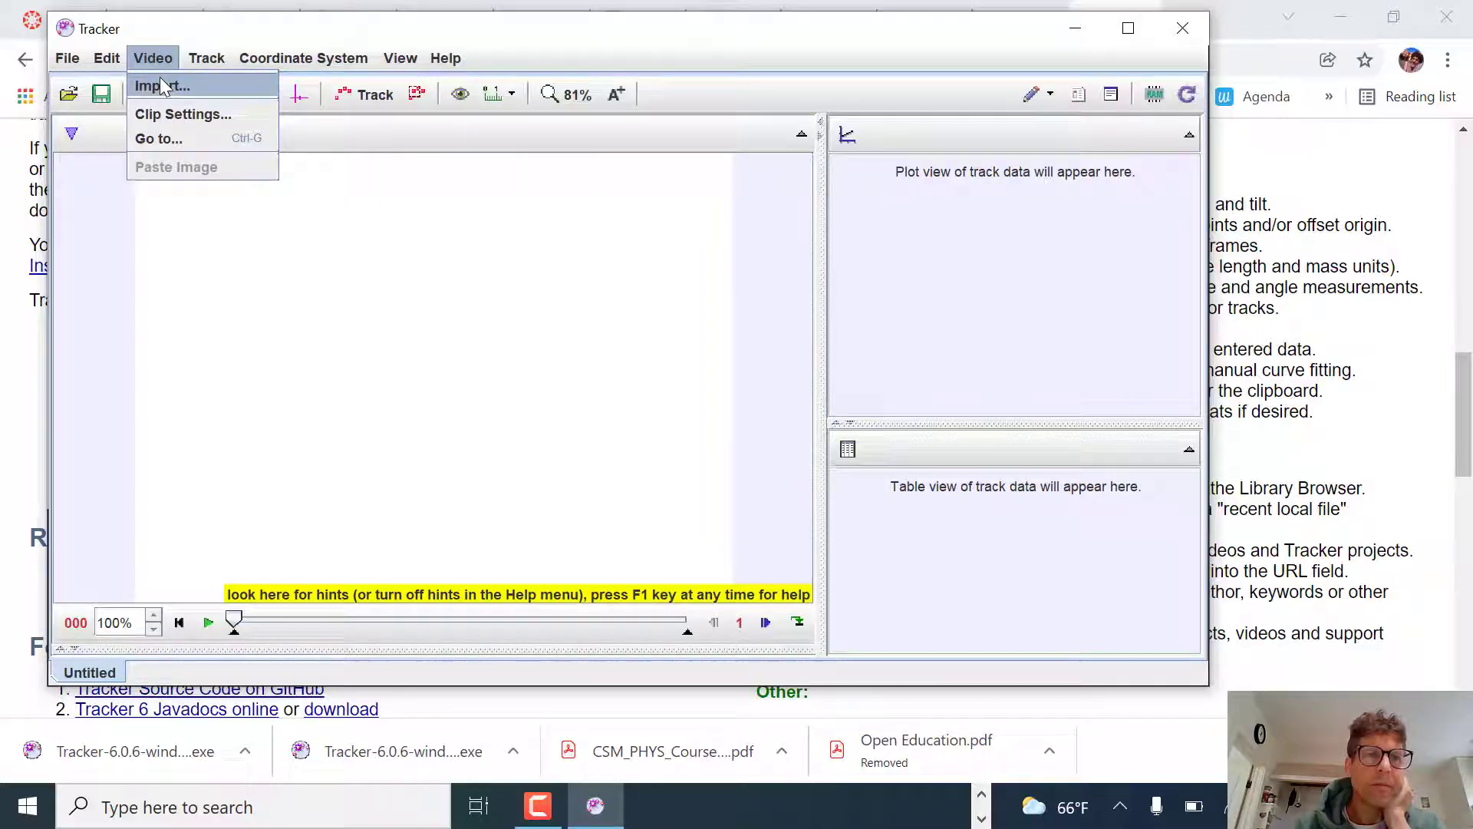
pyautogui.click(162, 86)
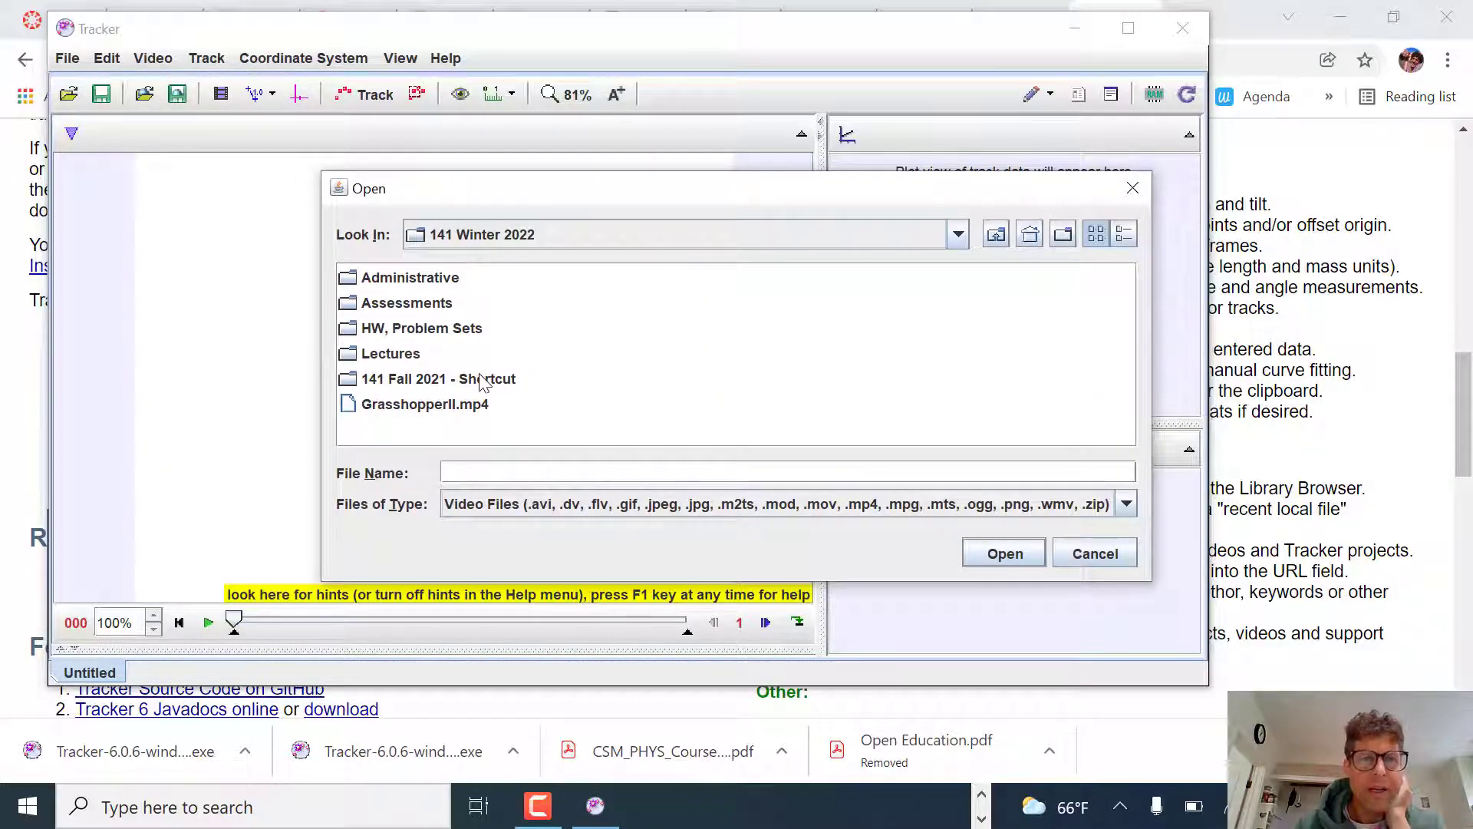
pyautogui.doubleClick(463, 409)
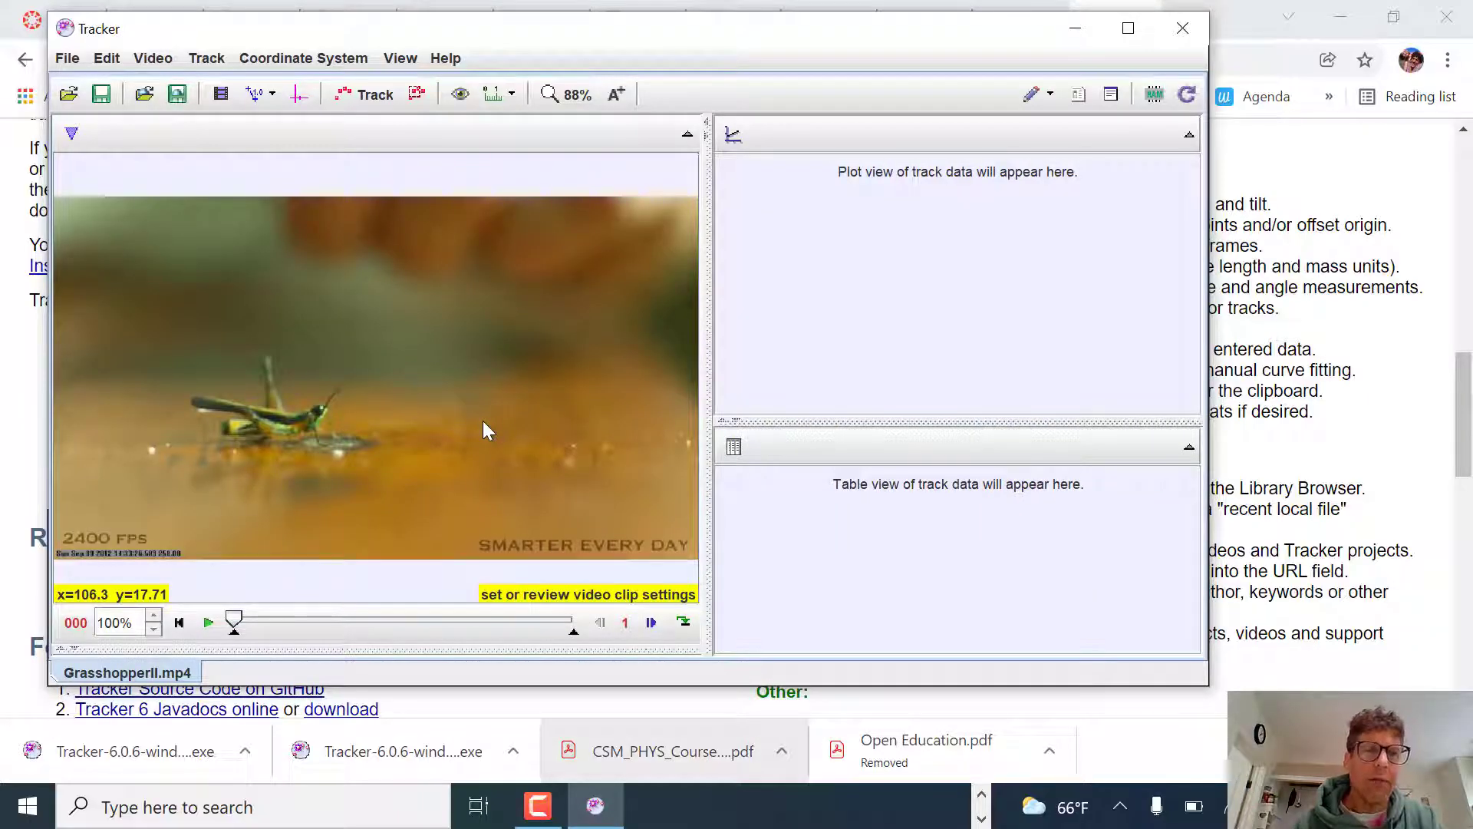
# - Create point-mass track mass A and set the grasshopper's head as its autotrack key frame
pyautogui.click(375, 95)
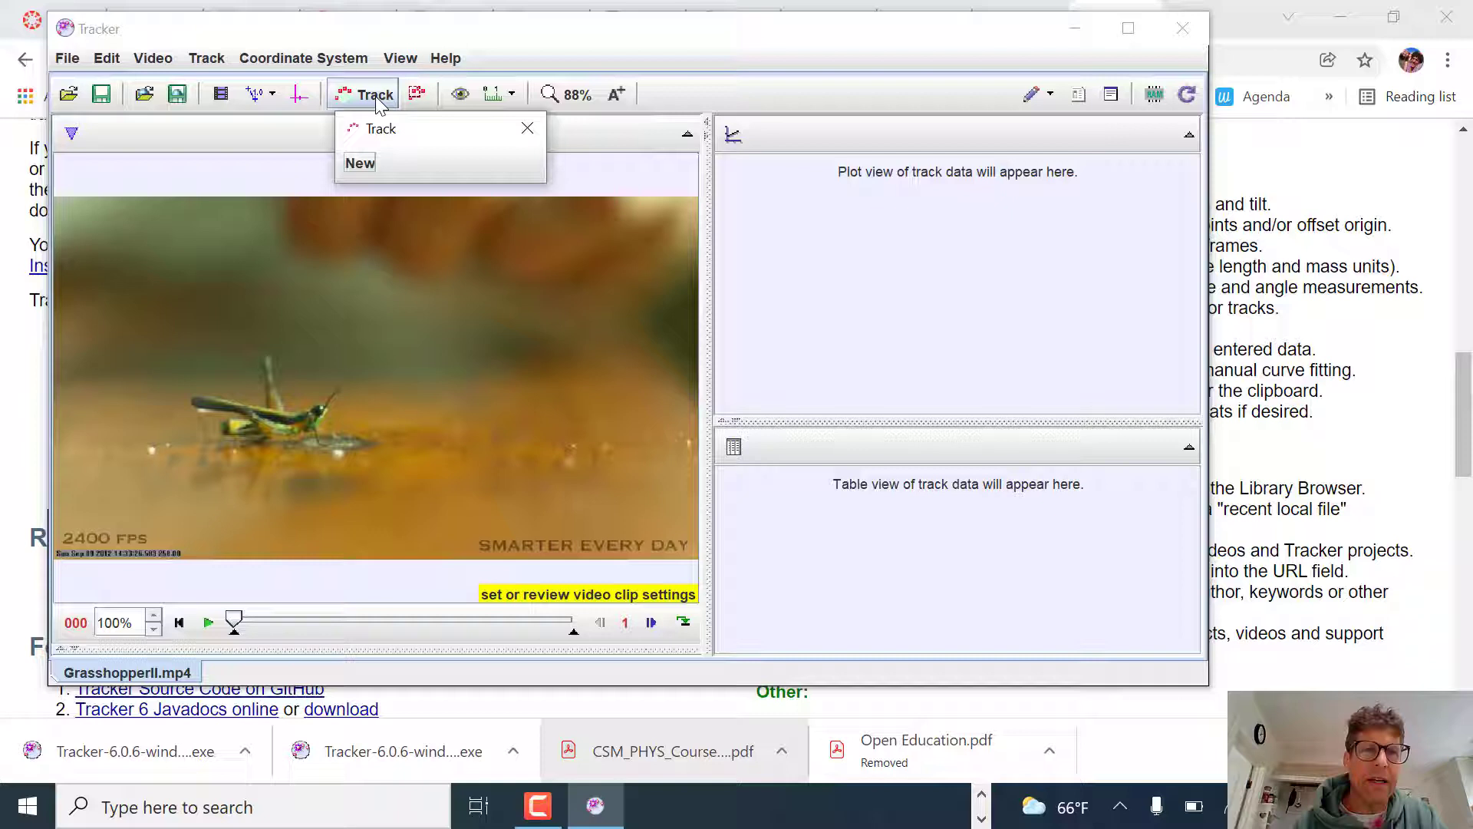
pyautogui.click(357, 164)
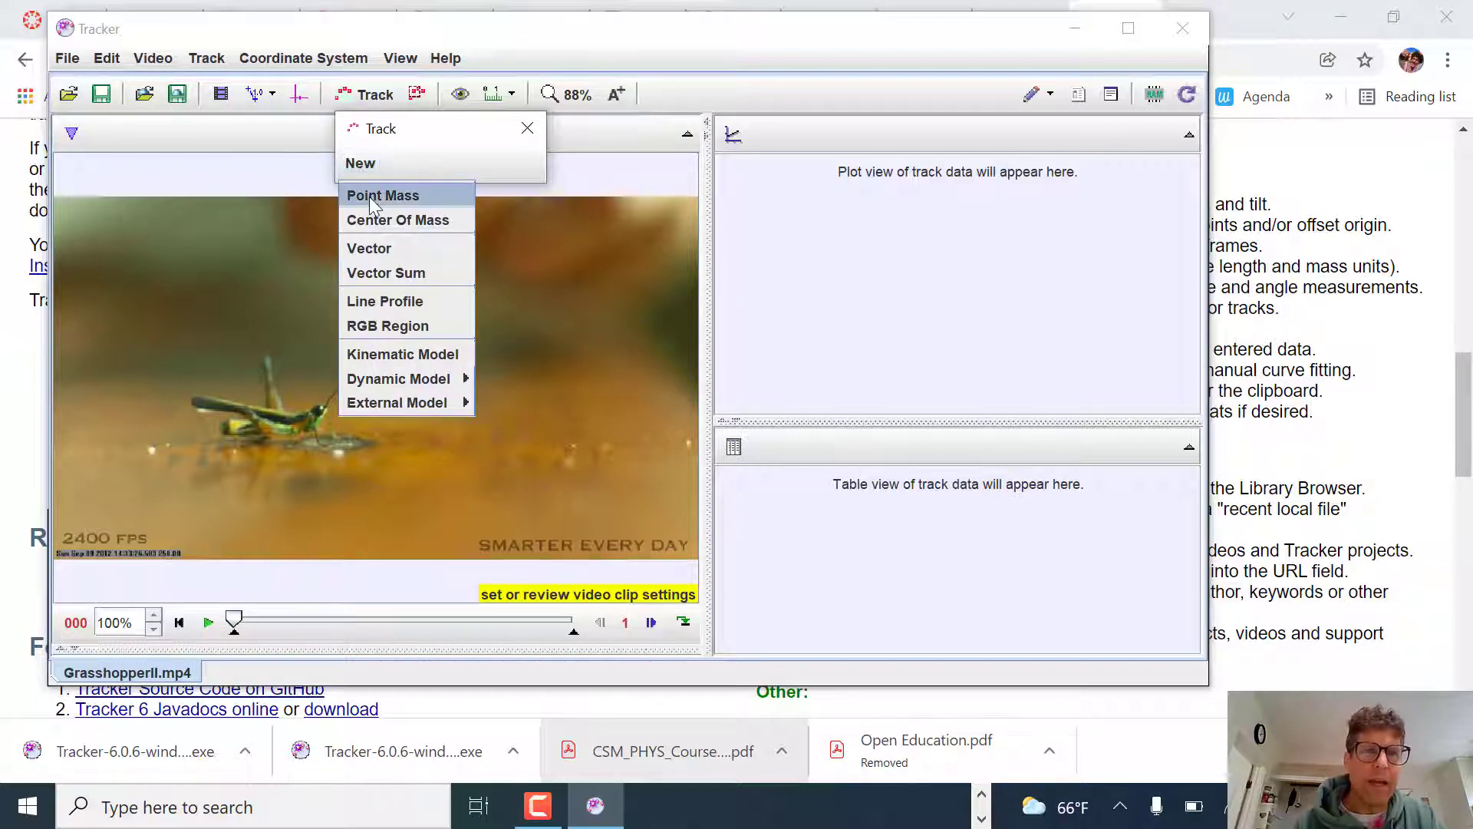
pyautogui.click(370, 195)
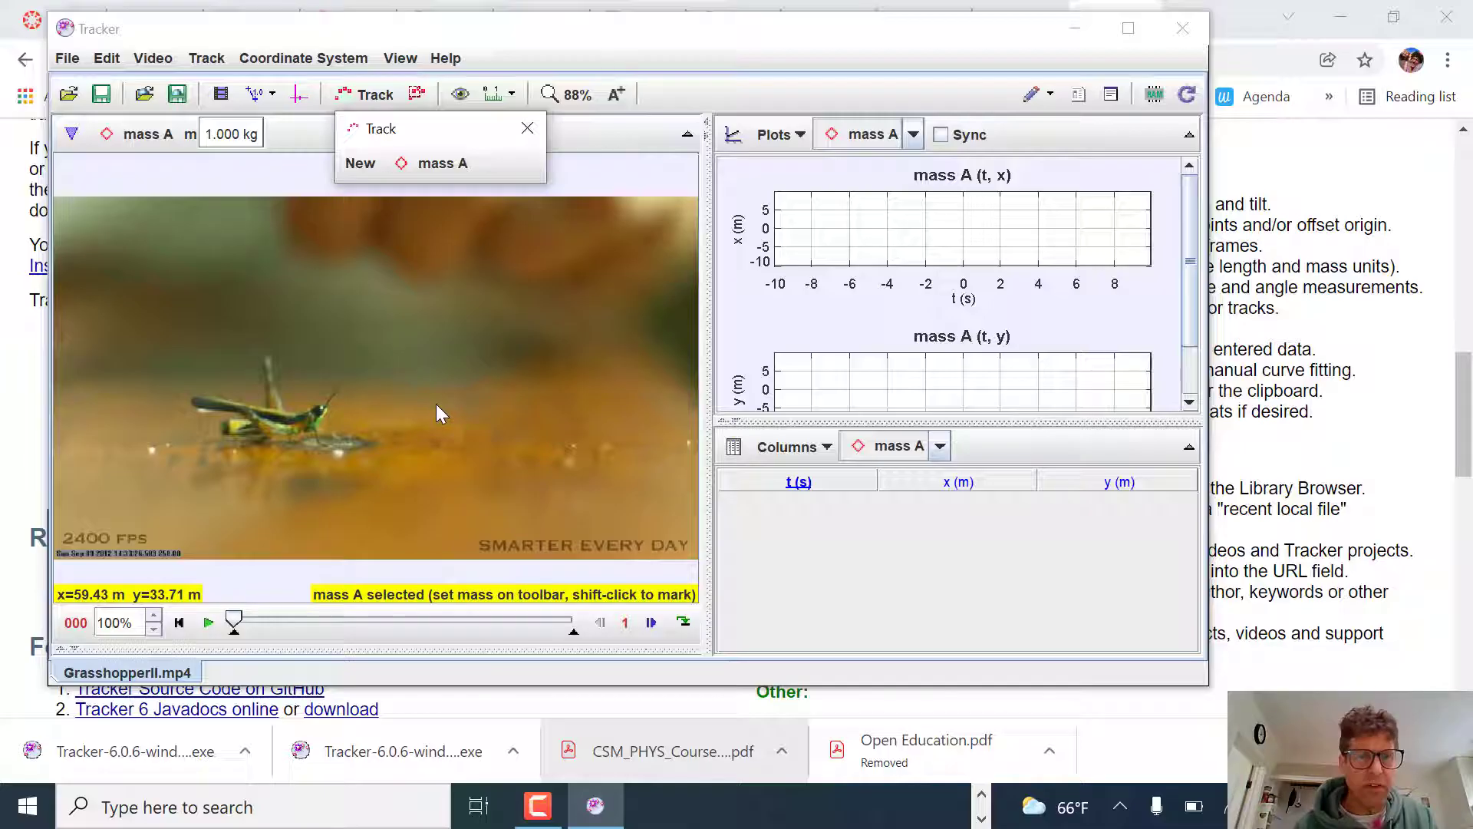
pyautogui.press('shift')
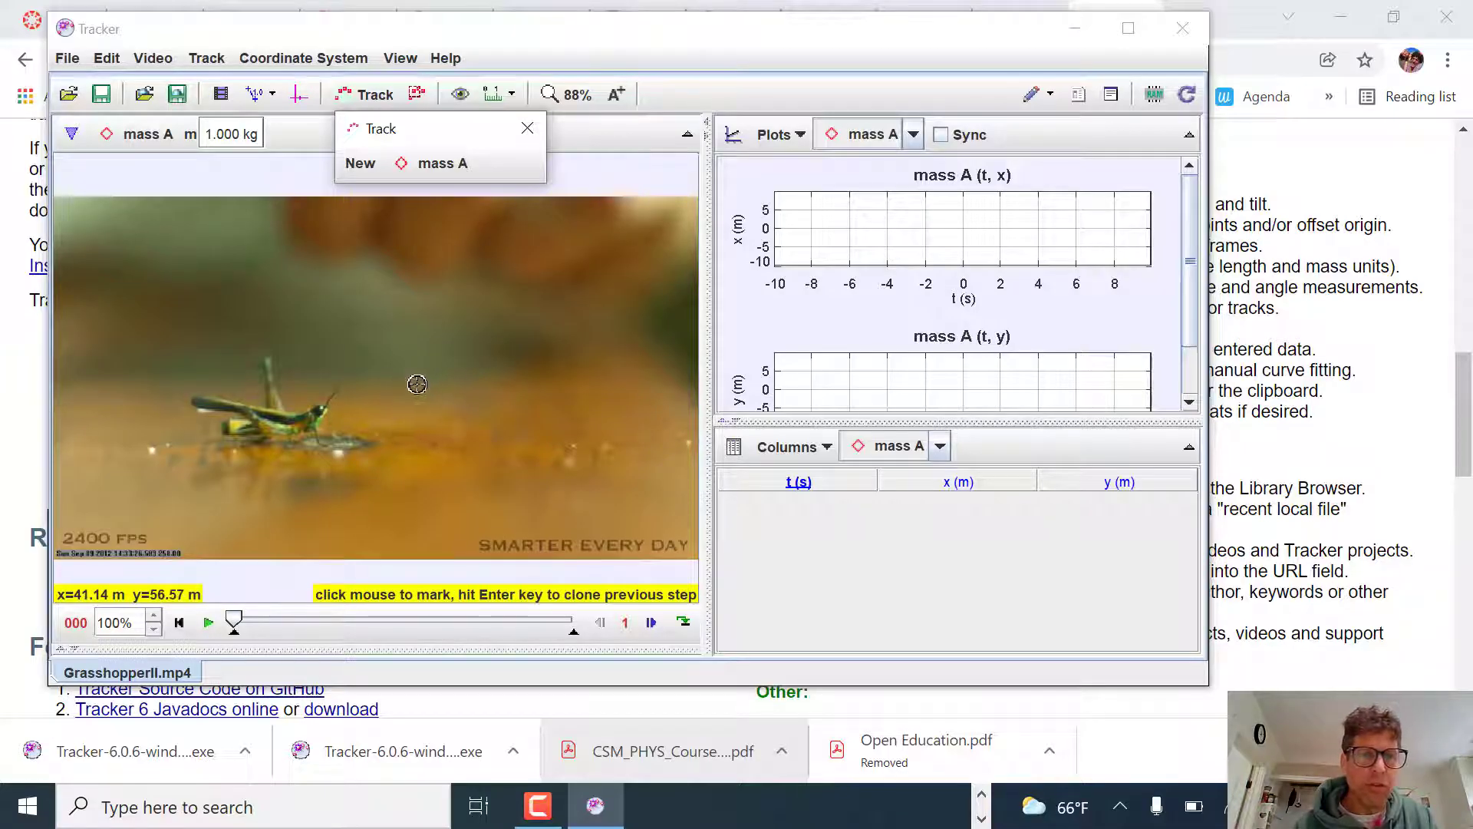
pyautogui.keyDown('ctrl'); pyautogui.keyDown('shift'); pyautogui.click(322, 406); pyautogui.keyUp('shift'); pyautogui.keyUp('ctrl')
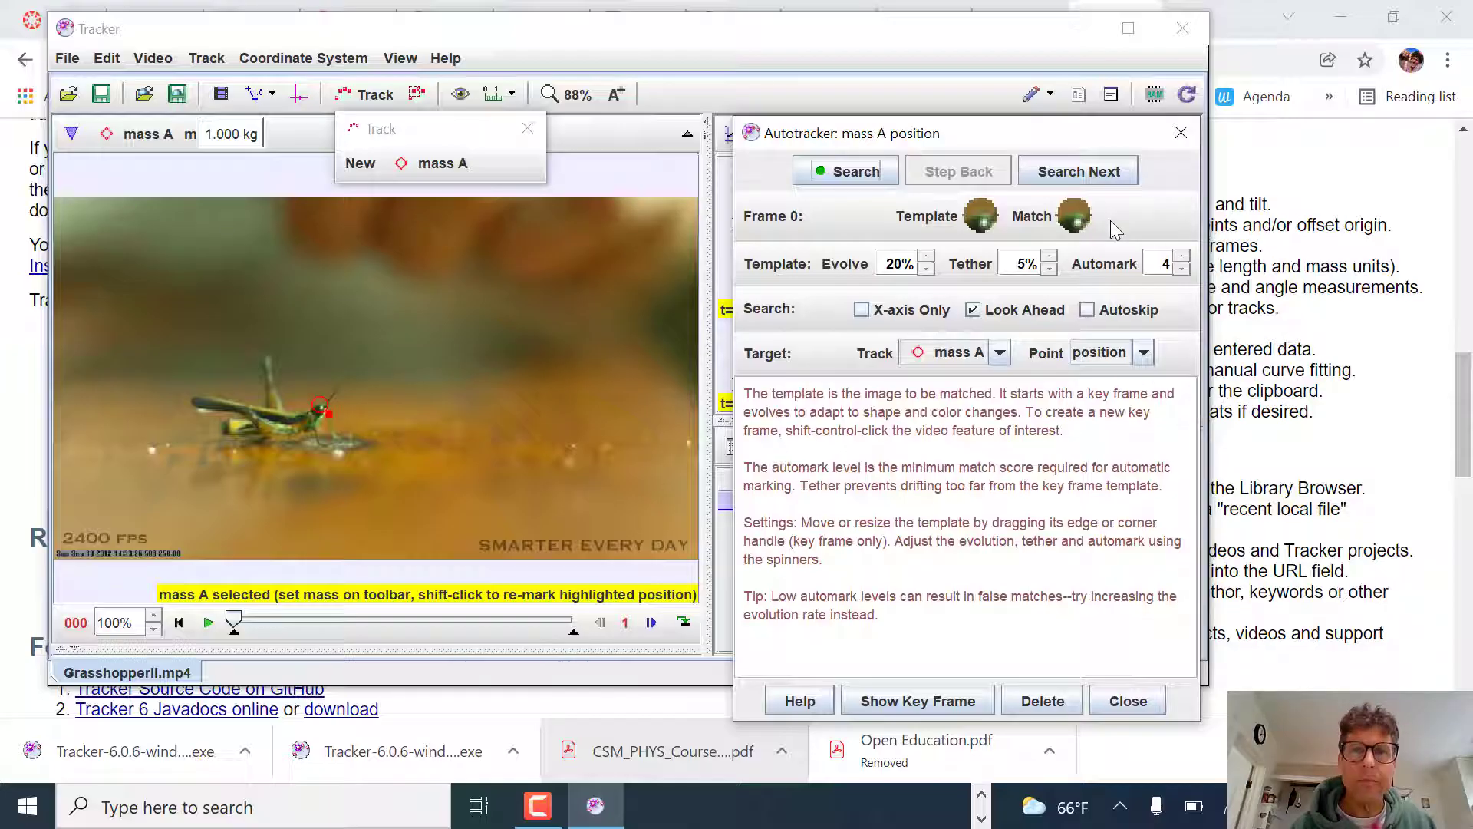
# - Autotrack mass A through frame 72, accepting each suggested match from frame 55, then close the Autotracker
pyautogui.click(839, 172)
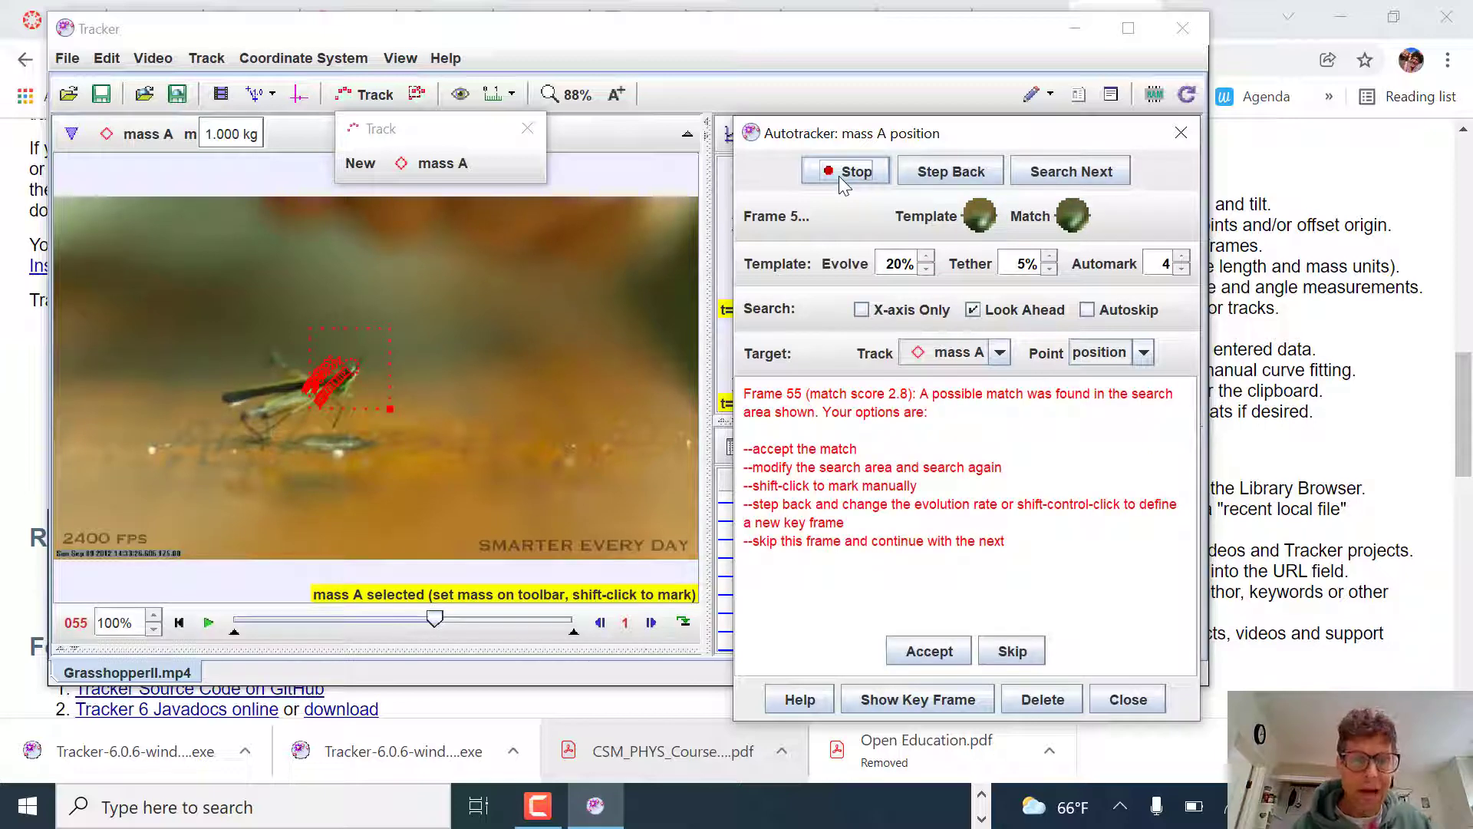
pyautogui.moveTo(982, 227)
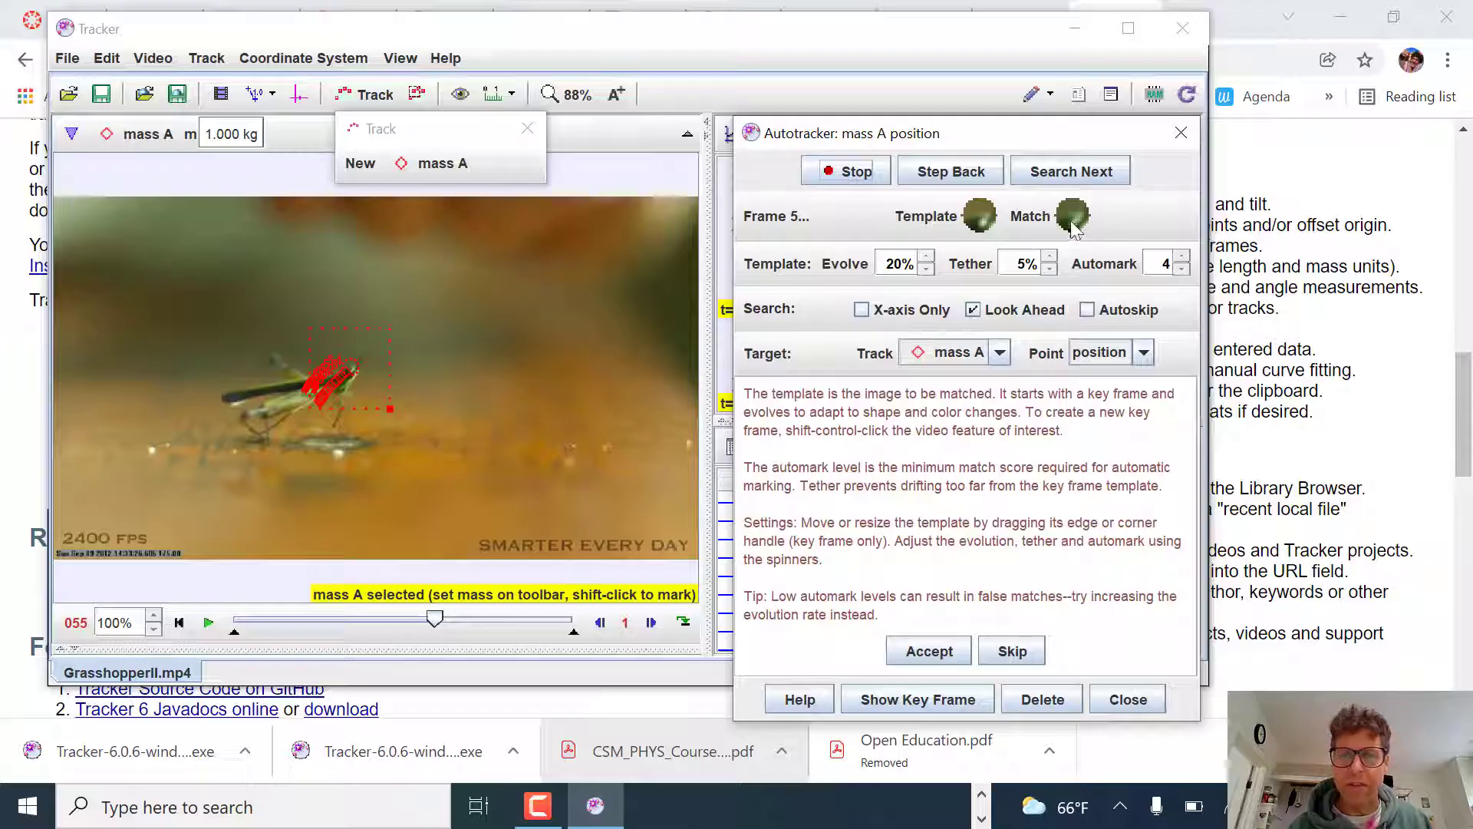
pyautogui.click(929, 651)
pyautogui.click(929, 651)
pyautogui.click(928, 650)
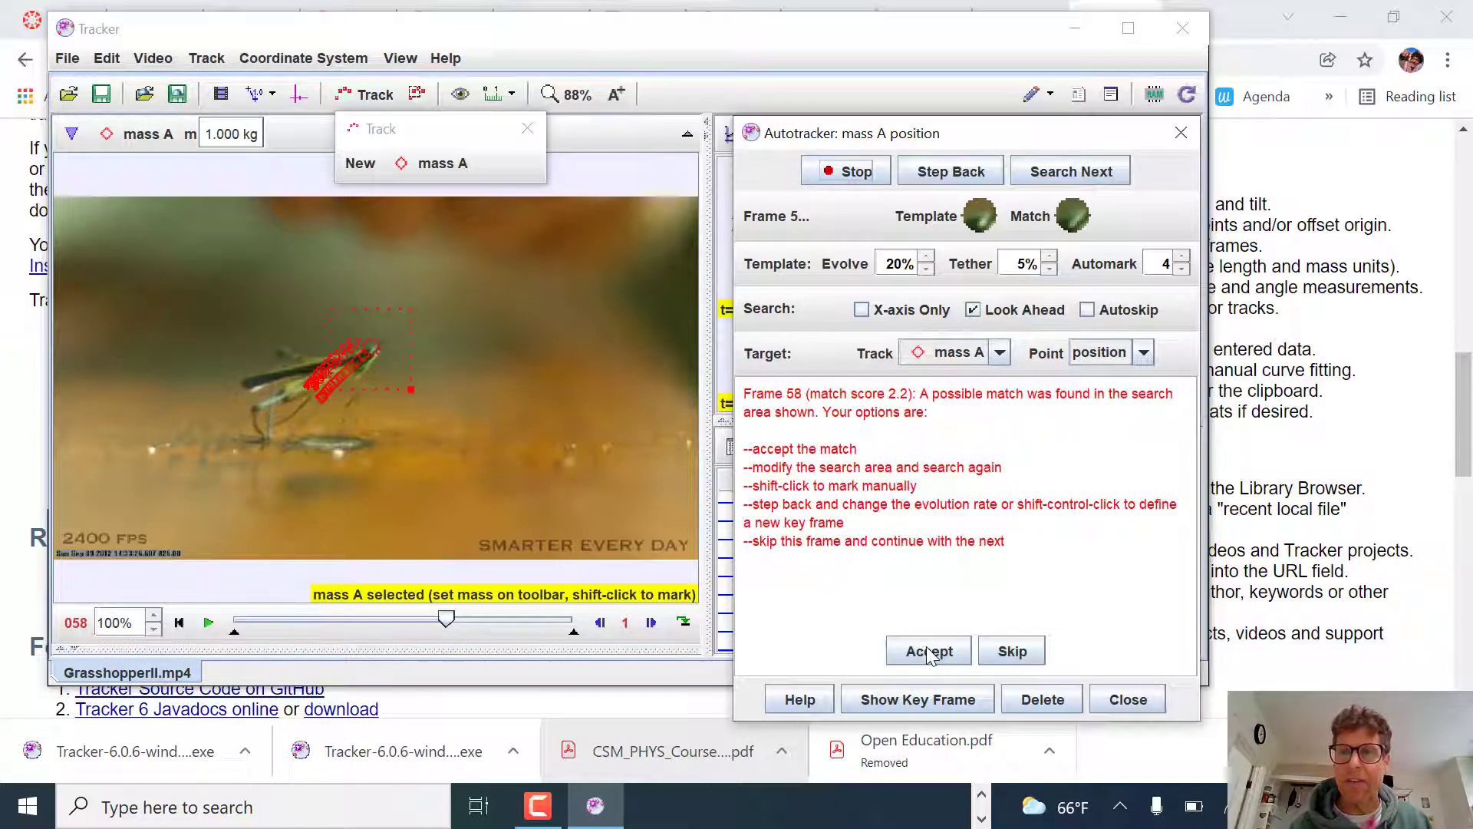
pyautogui.click(929, 650)
pyautogui.click(928, 651)
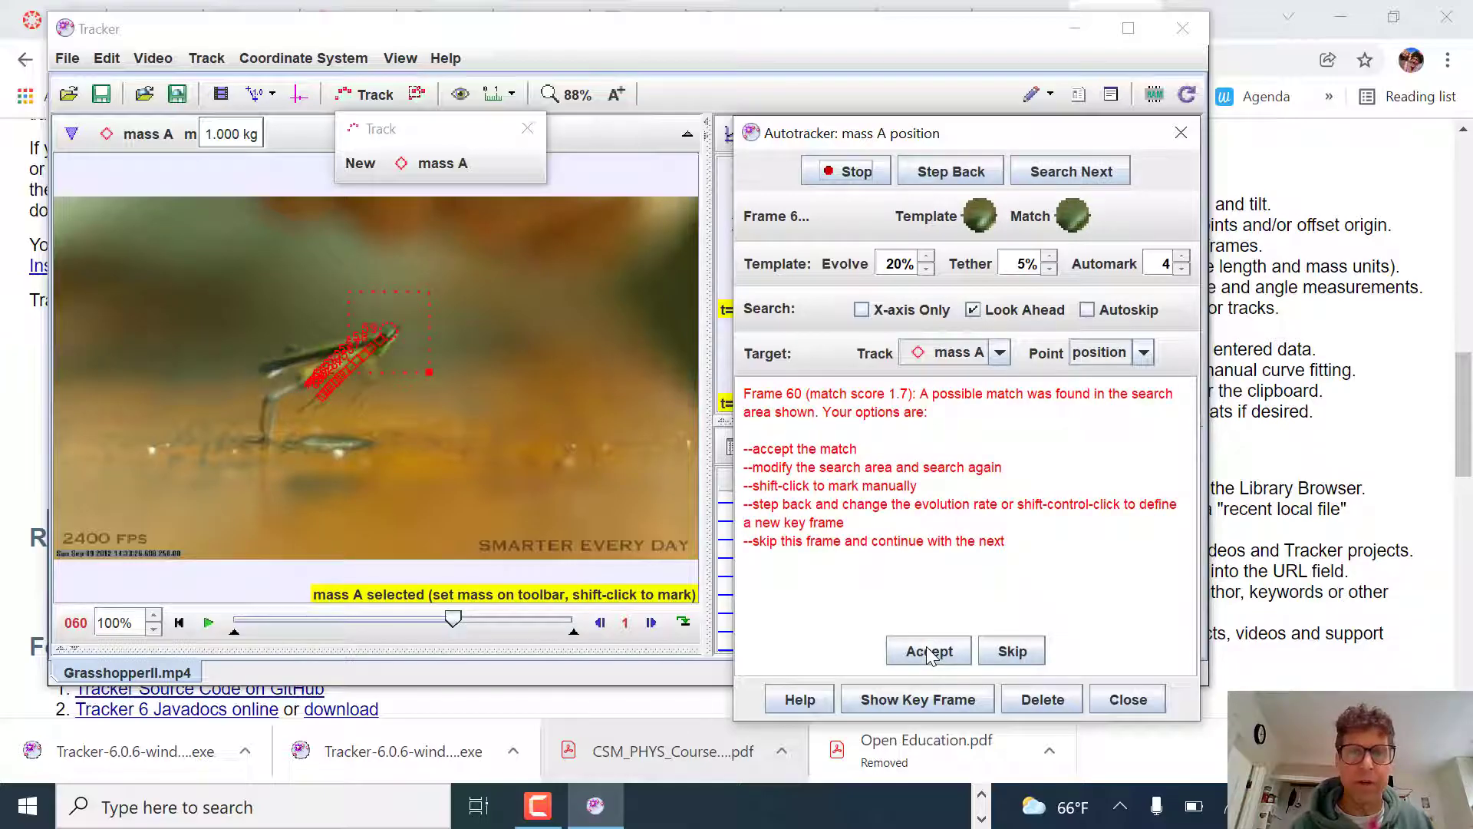
pyautogui.click(929, 651)
pyautogui.click(928, 651)
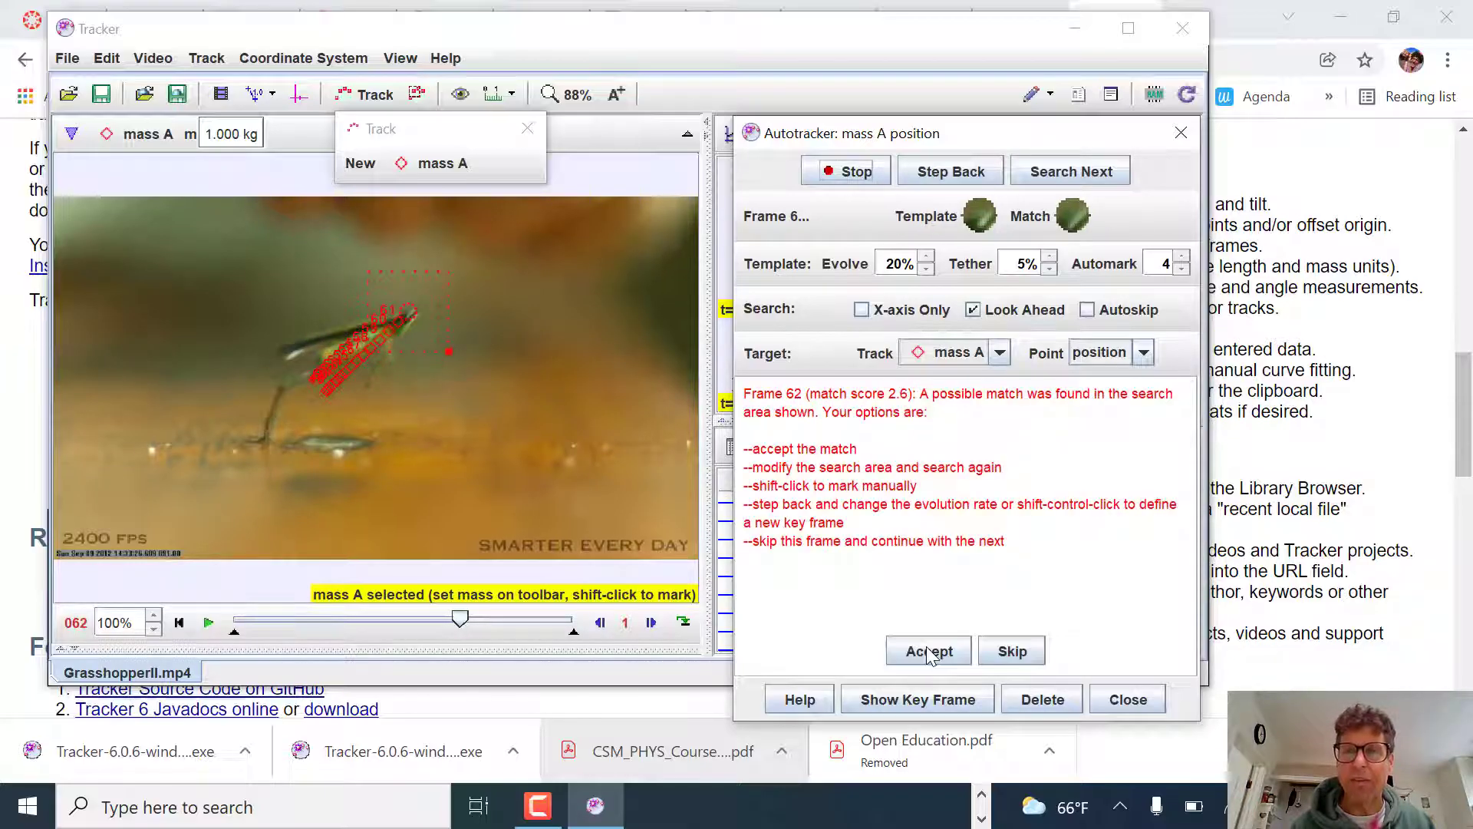
pyautogui.click(929, 651)
pyautogui.click(928, 651)
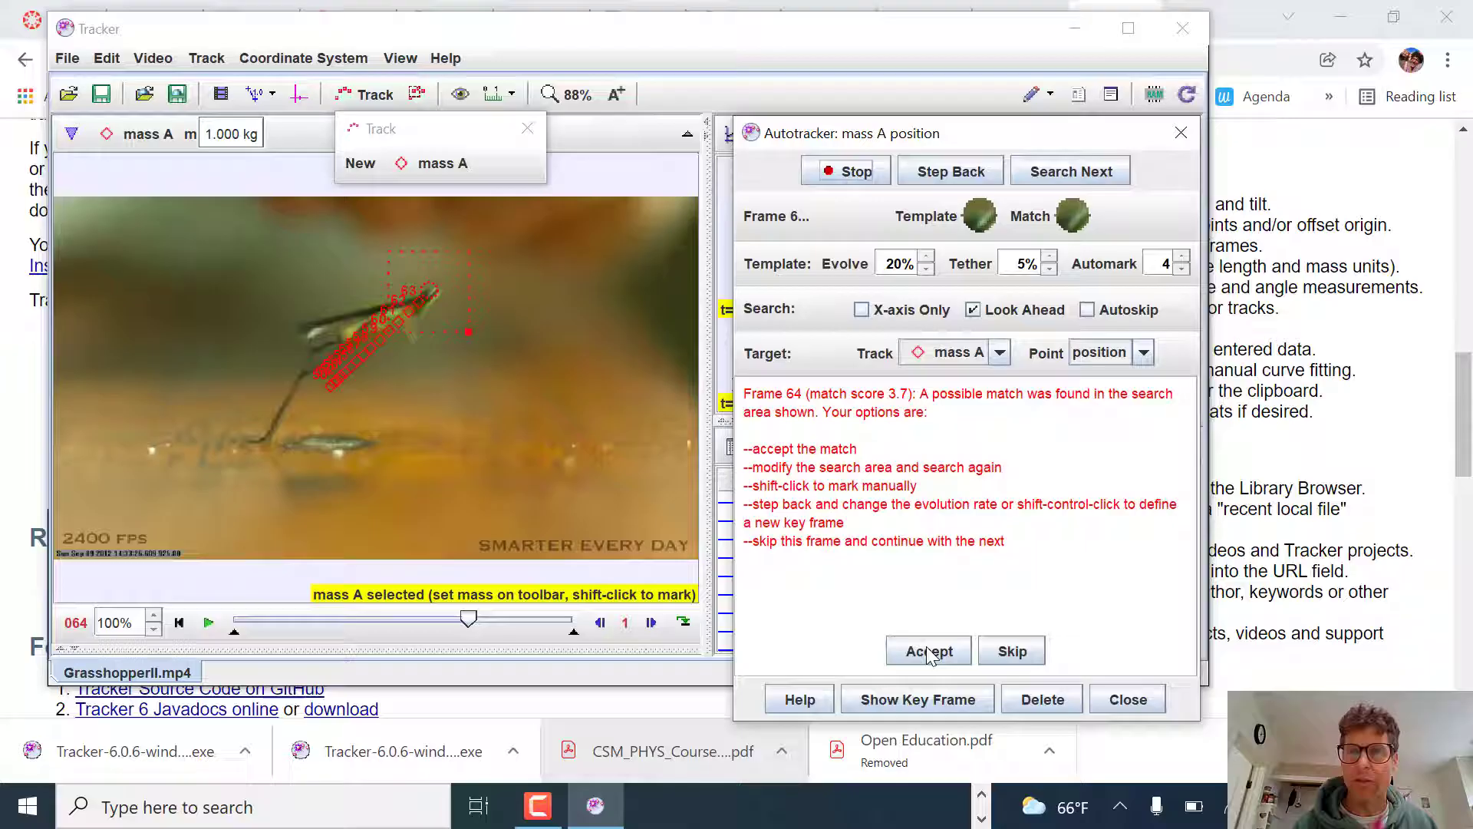
pyautogui.click(928, 651)
pyautogui.click(929, 650)
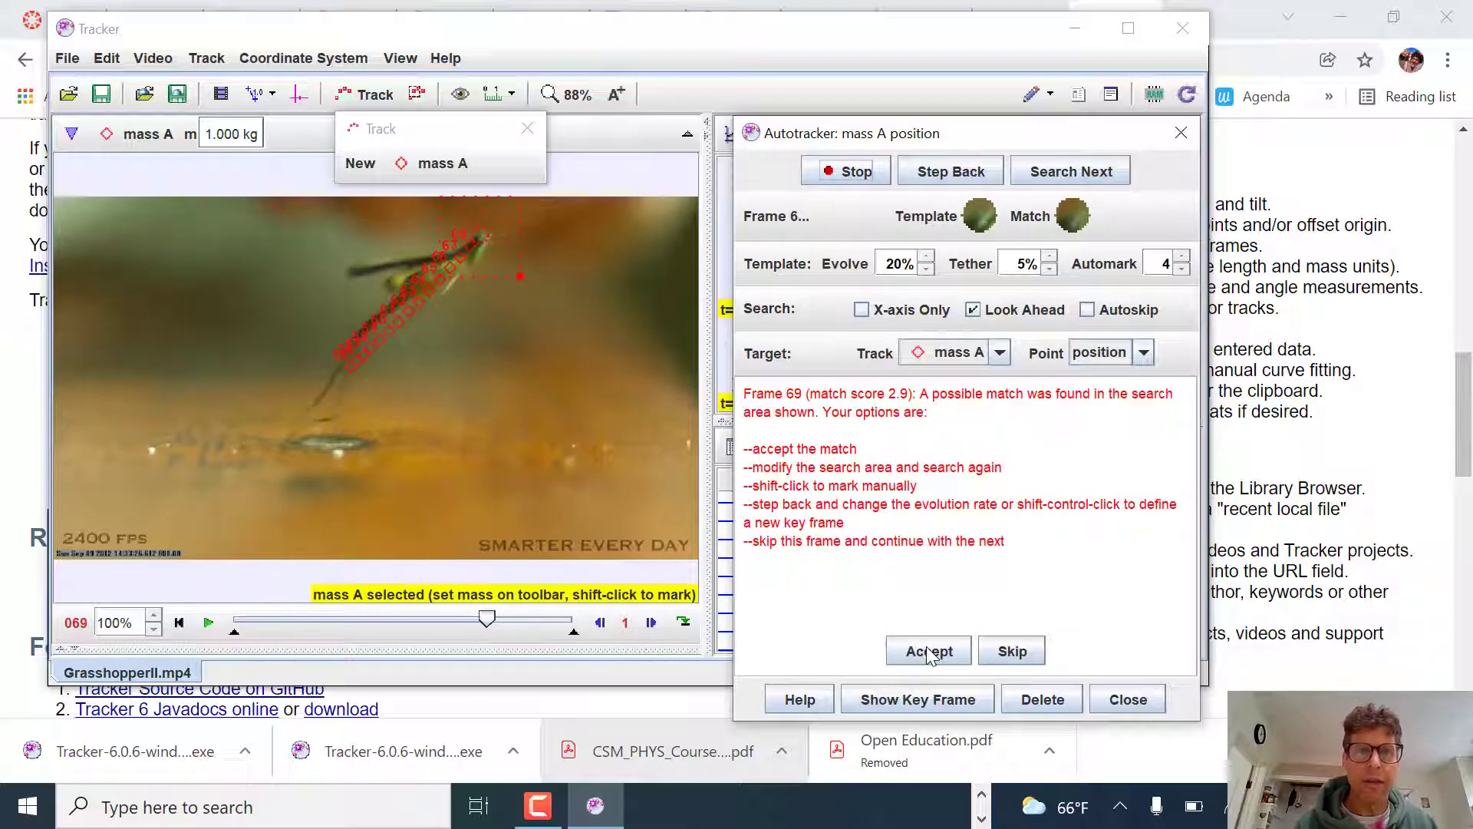
pyautogui.click(928, 650)
pyautogui.click(928, 650)
pyautogui.click(929, 651)
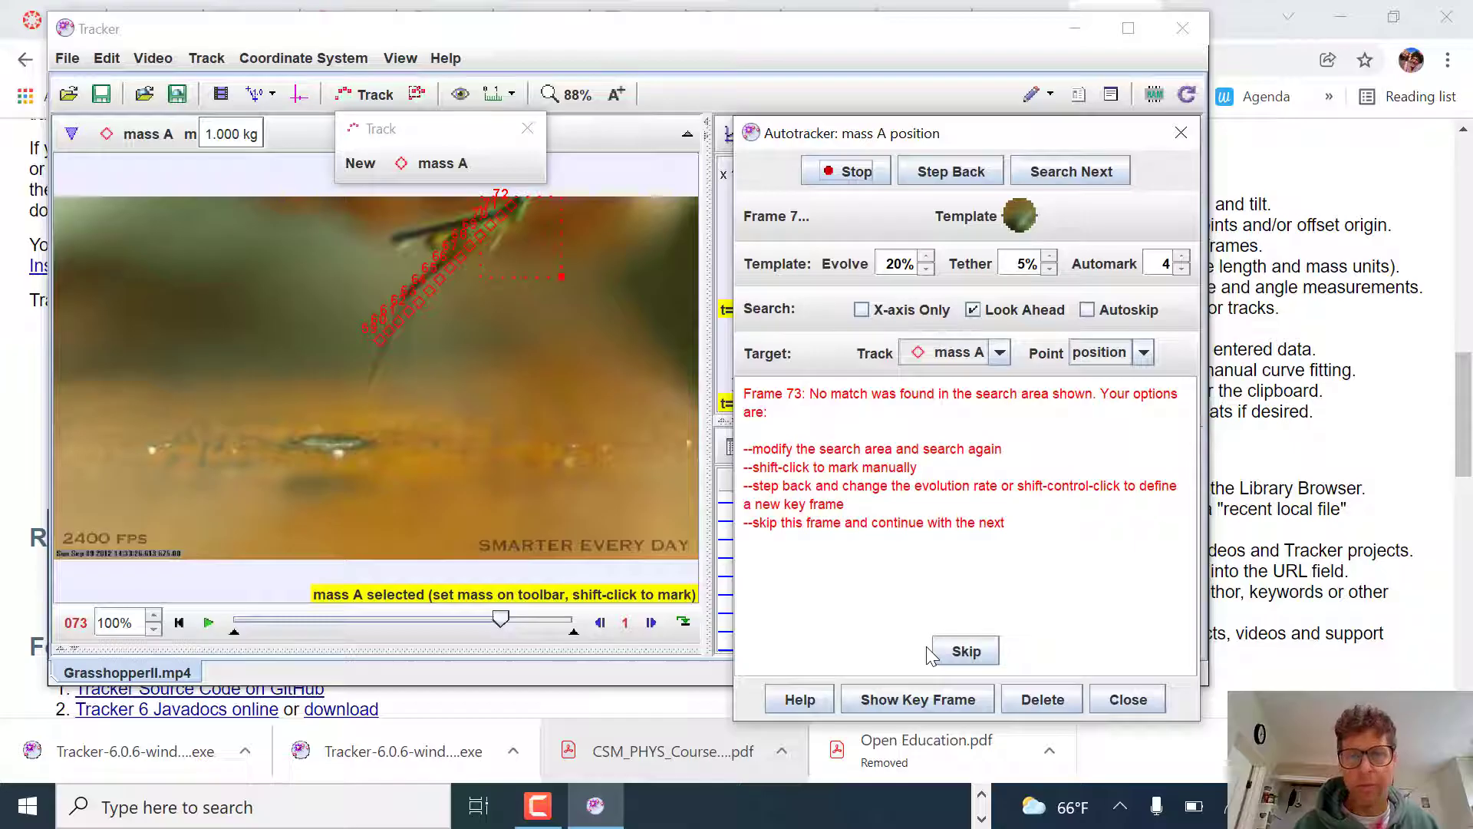
pyautogui.click(1128, 699)
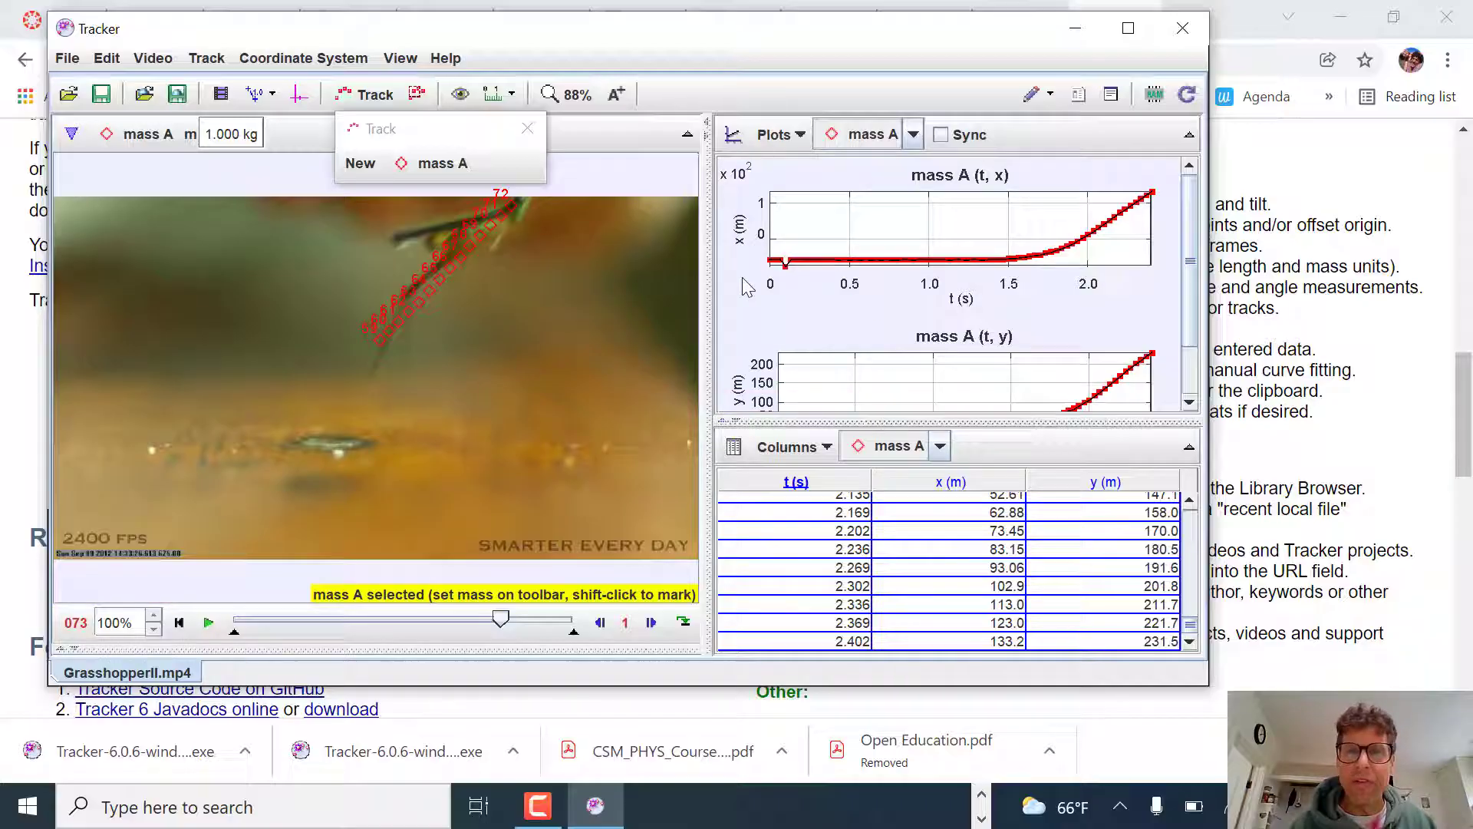
# - Scroll the Plots panel to review mass A's x and y position graphs
pyautogui.scroll(-2, 990, 305)
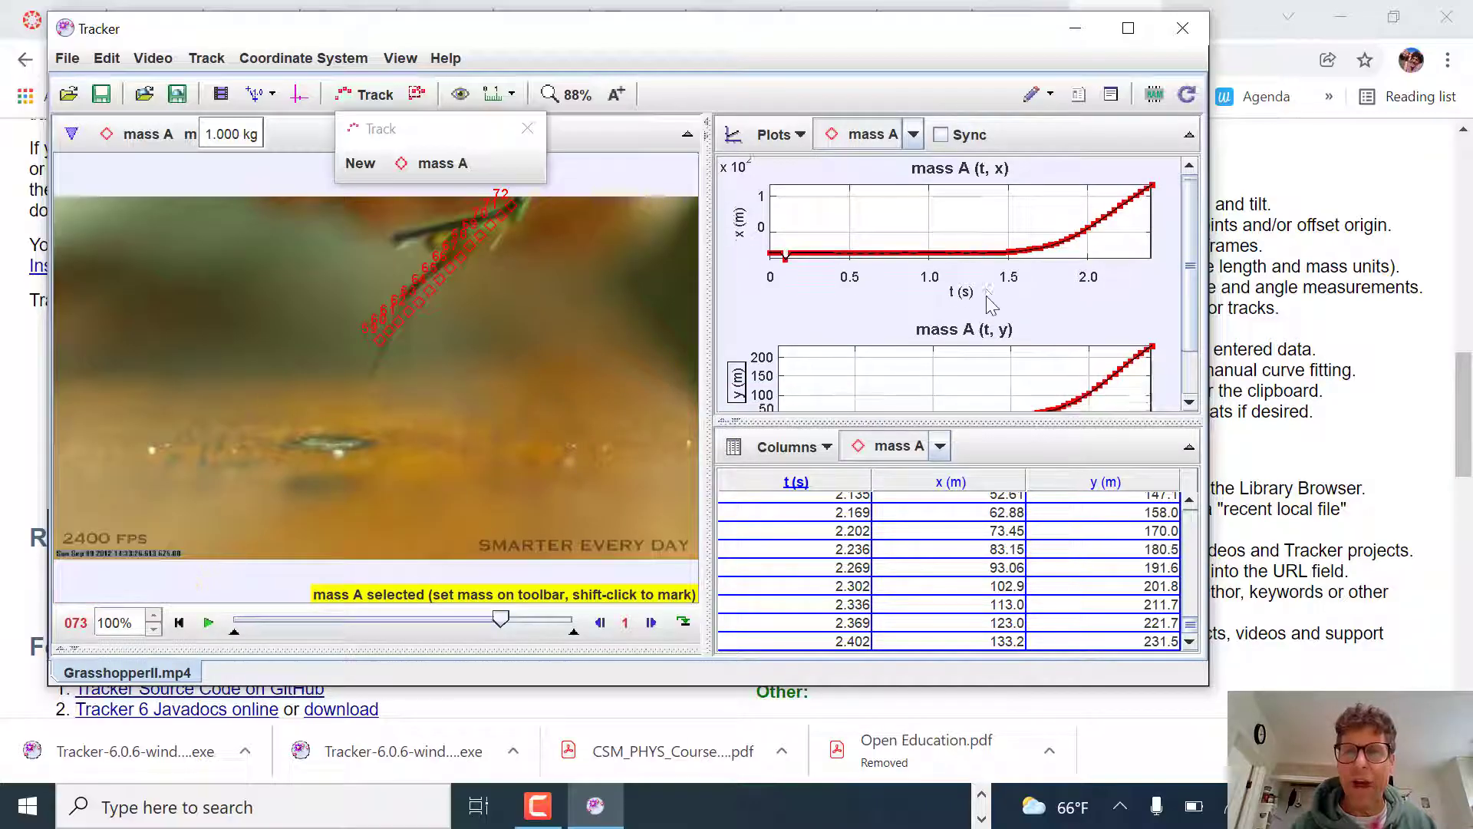
pyautogui.scroll(-1, 989, 304)
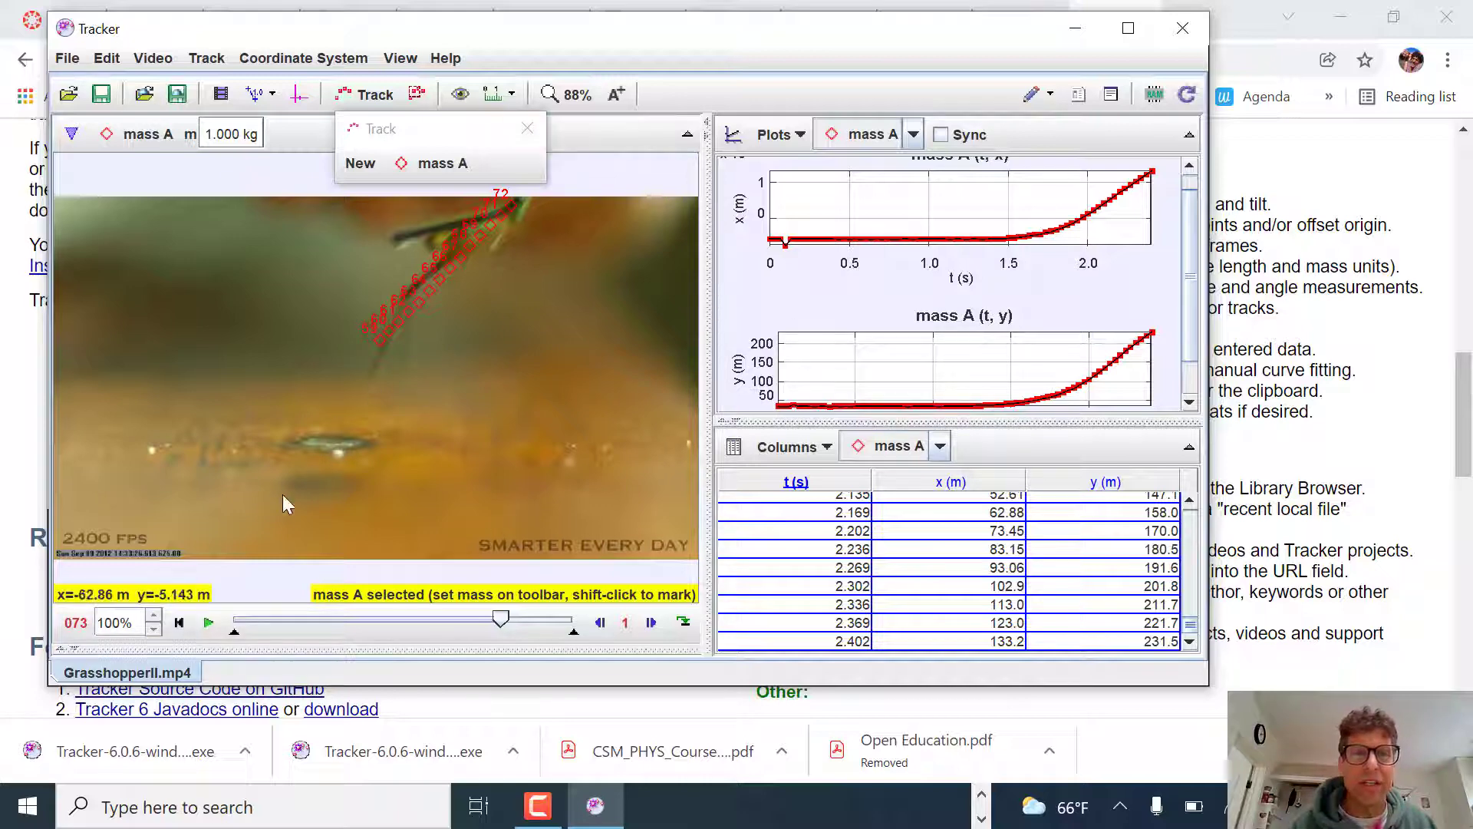
pyautogui.click(300, 93)
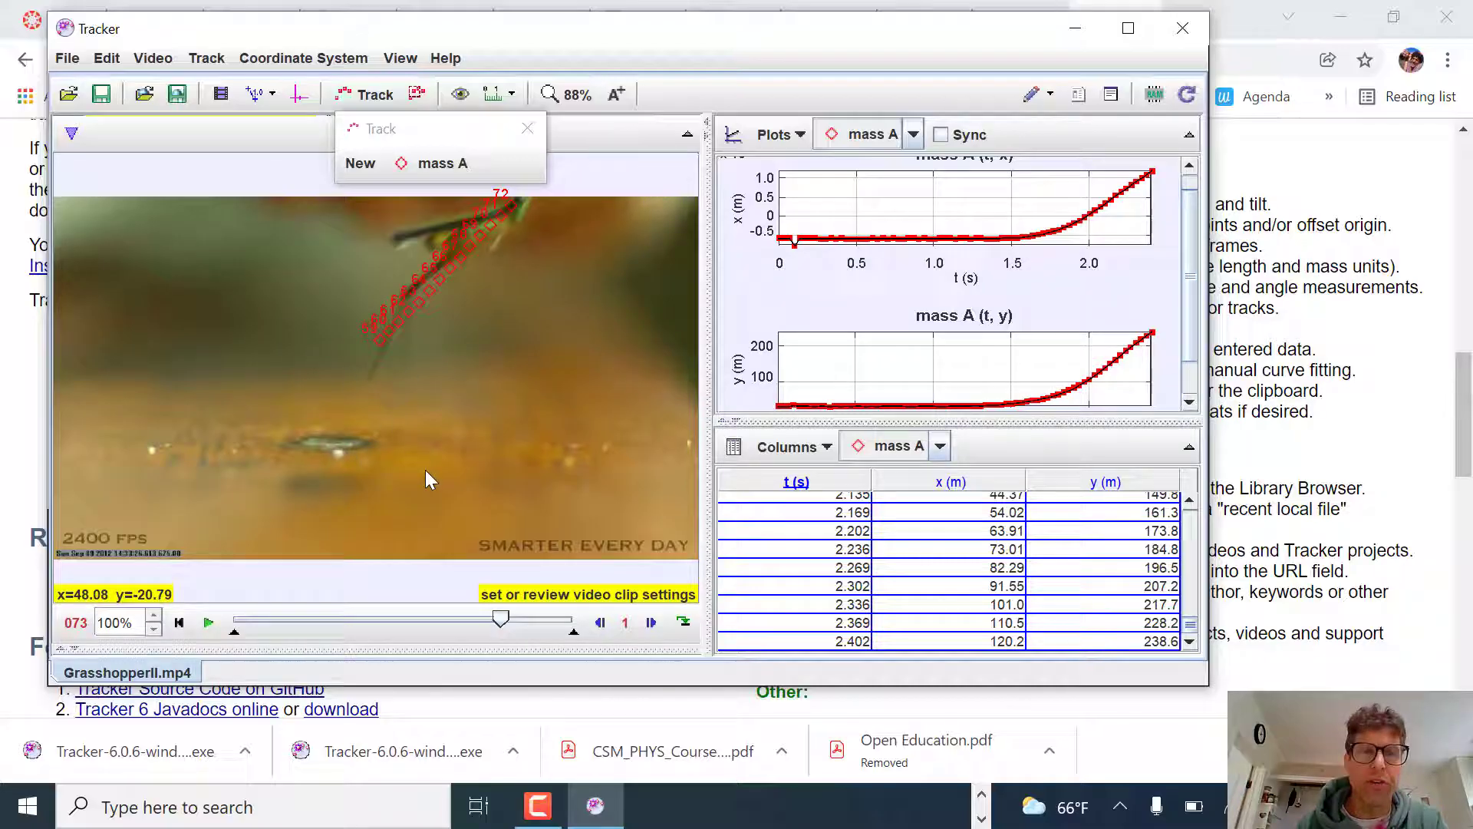
# - Show the coordinate axes and tilt the x-axis to 46.1° along the jump
pyautogui.click(303, 100)
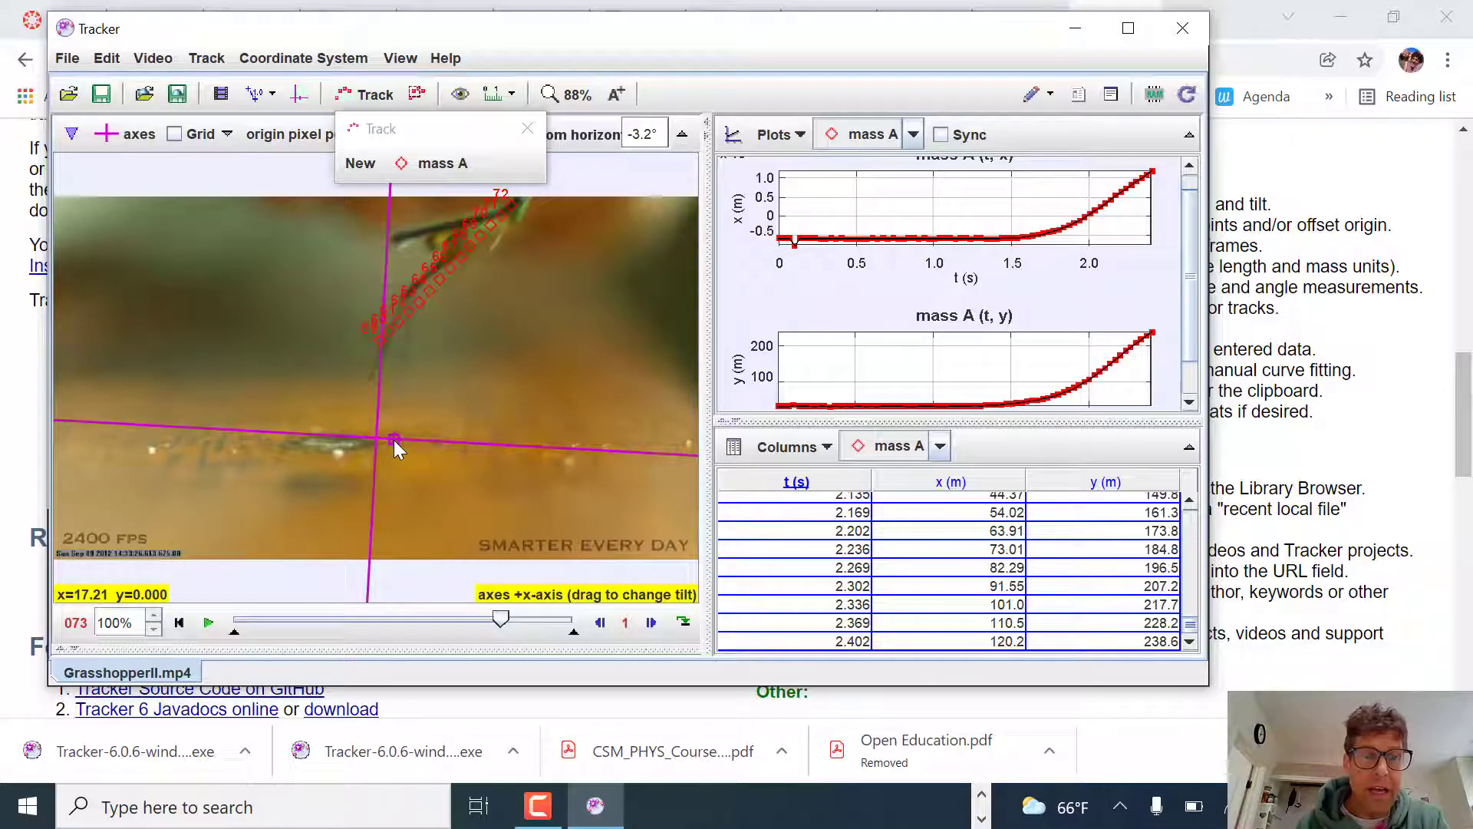
pyautogui.moveTo(394, 439); pyautogui.dragTo(448, 370)
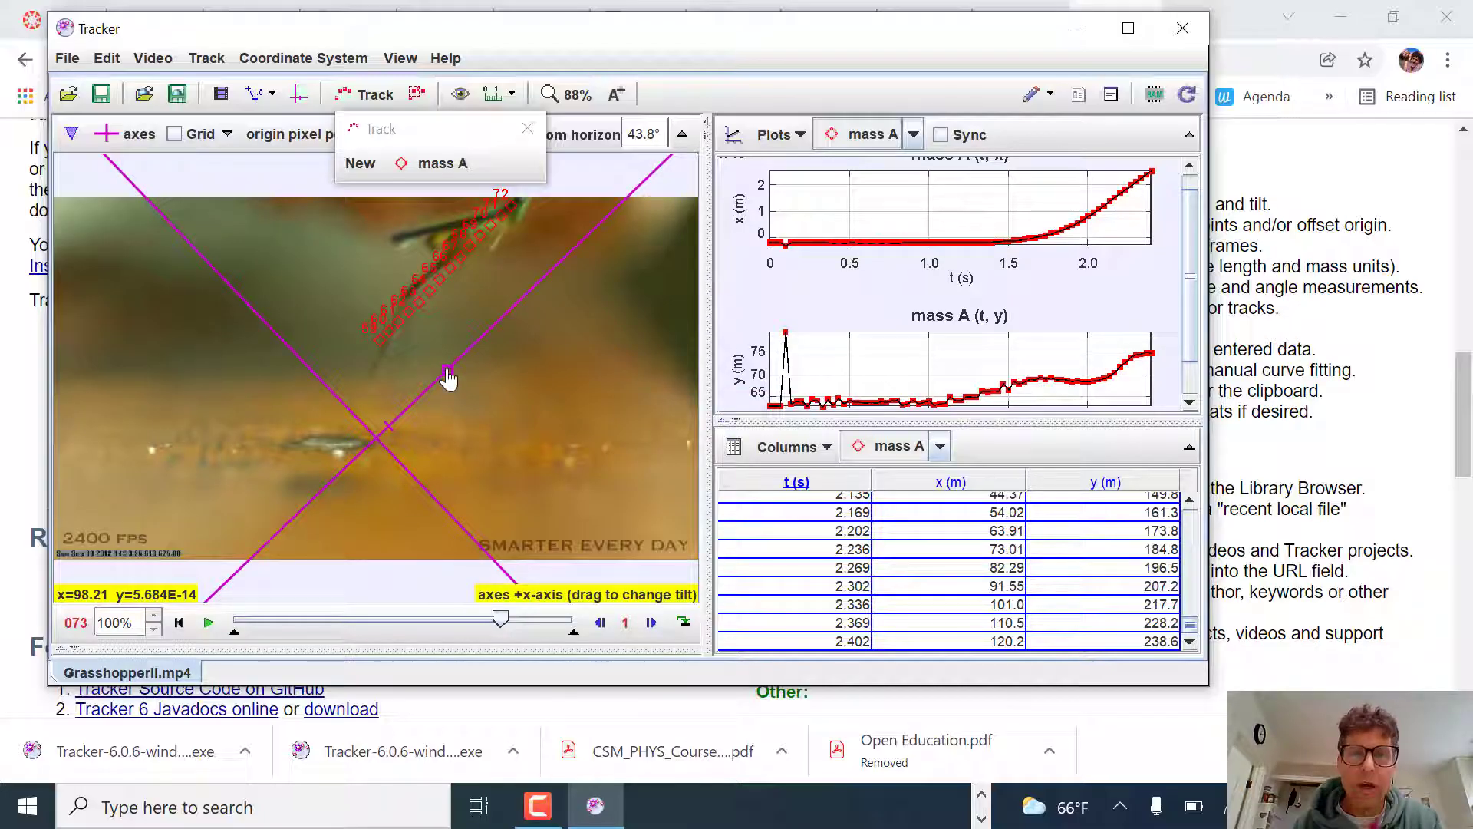
pyautogui.moveTo(447, 377); pyautogui.dragTo(450, 363)
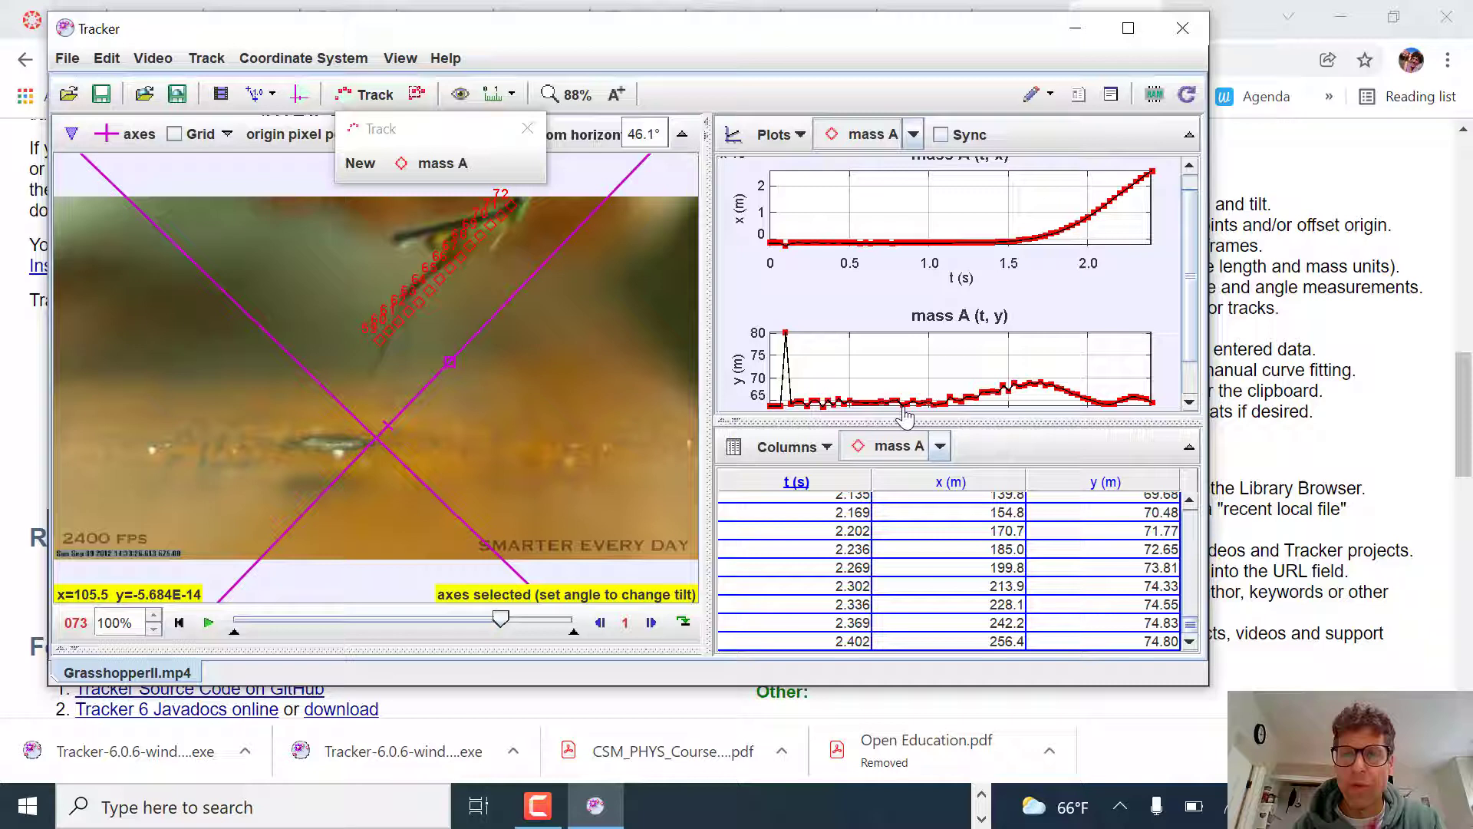
pyautogui.moveTo(909, 403)
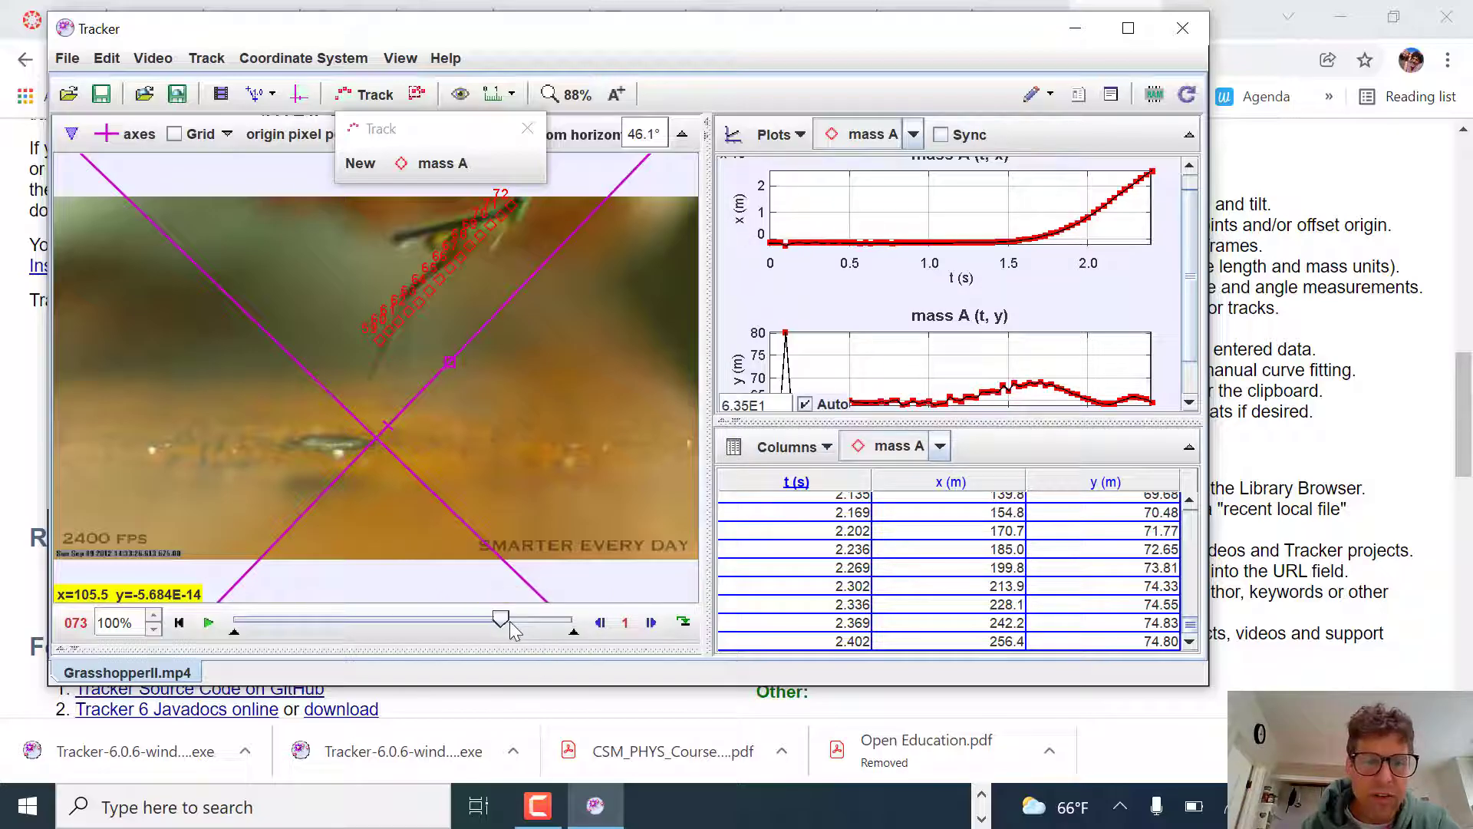
pyautogui.moveTo(494, 622); pyautogui.dragTo(475, 628)
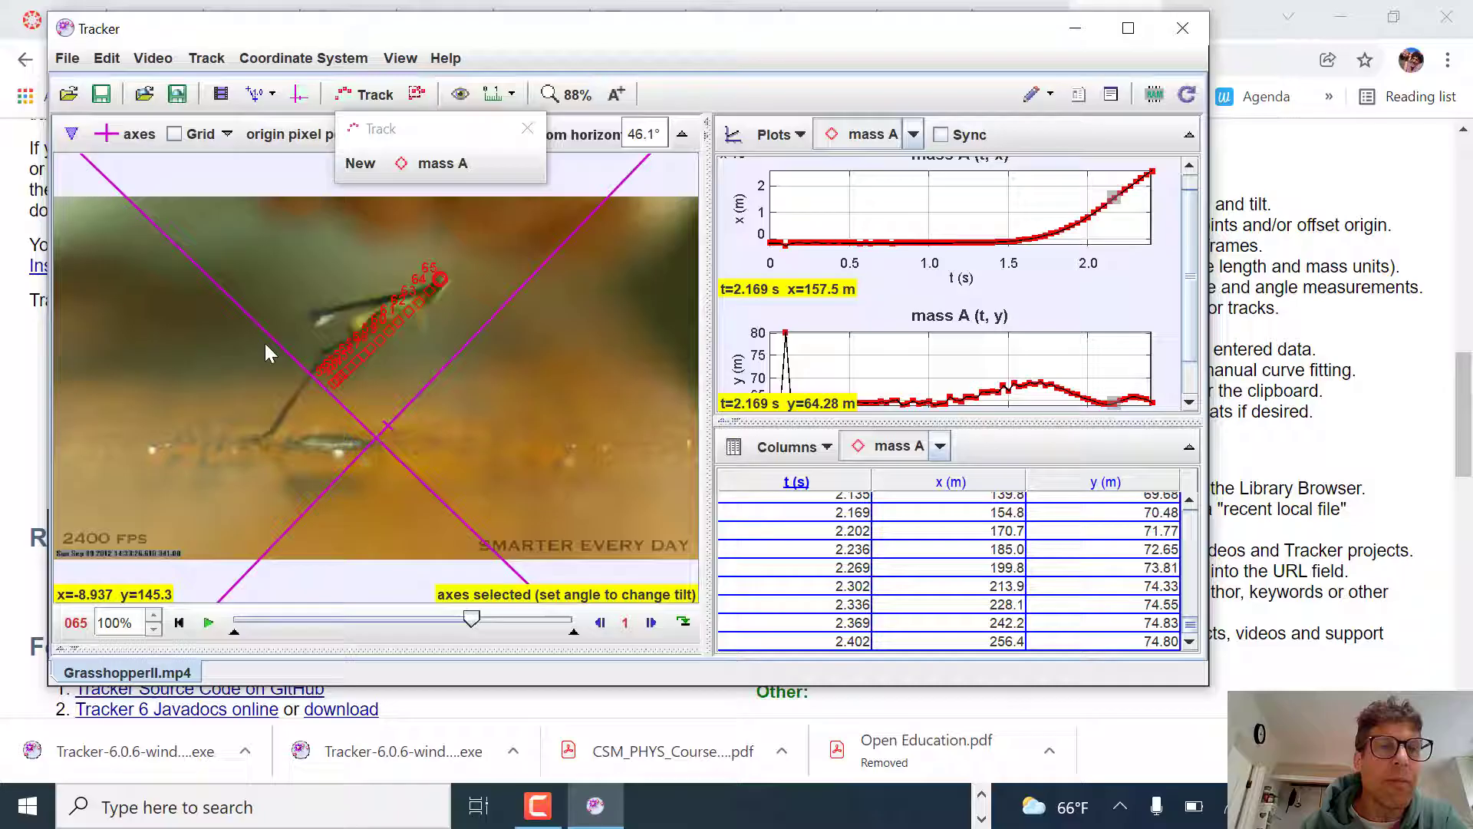
# - Add calibration stick A with its ends on the grasshopper's rear and head
pyautogui.click(257, 94)
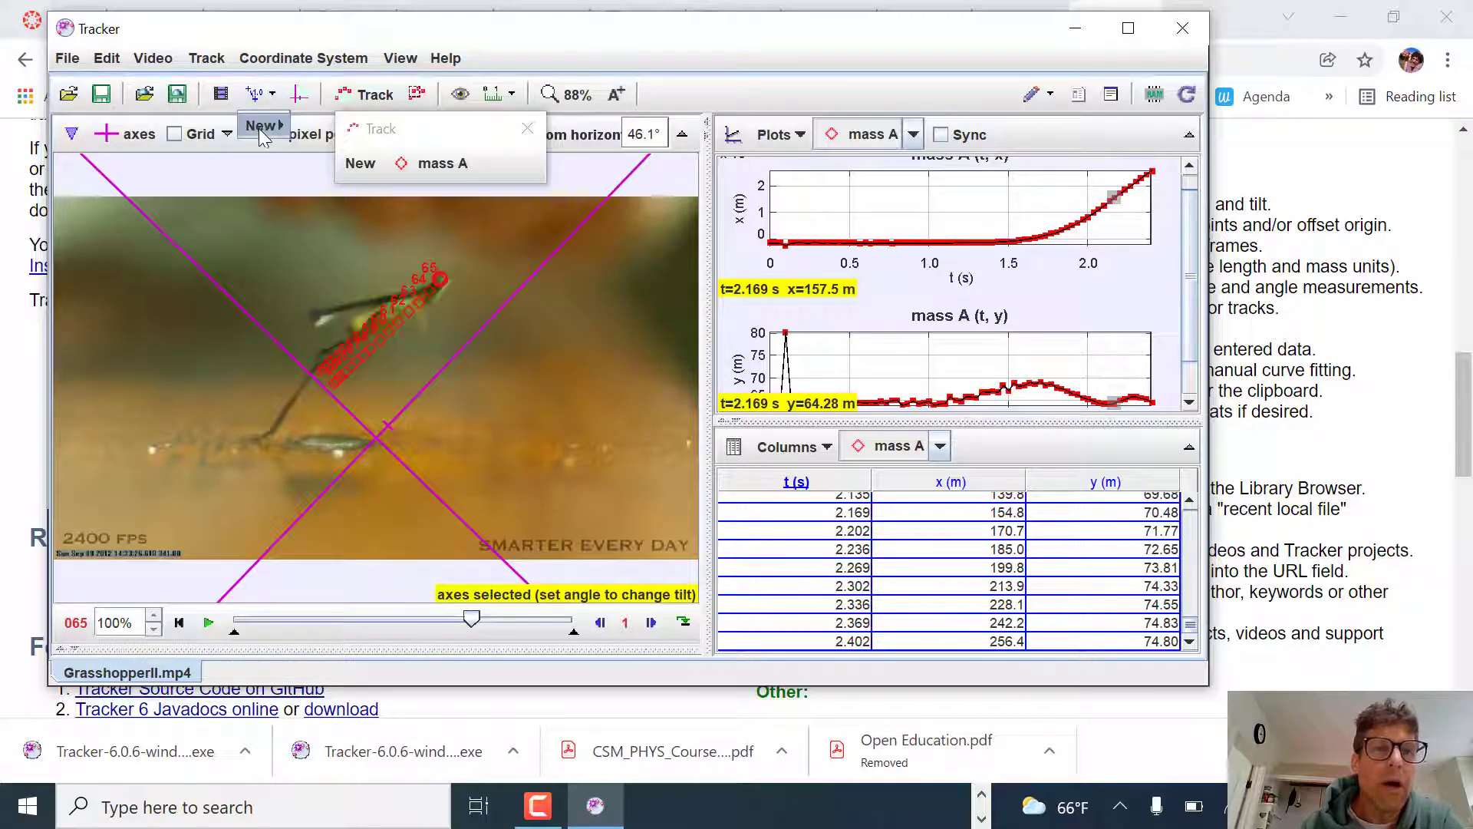
pyautogui.moveTo(261, 130)
pyautogui.click(333, 128)
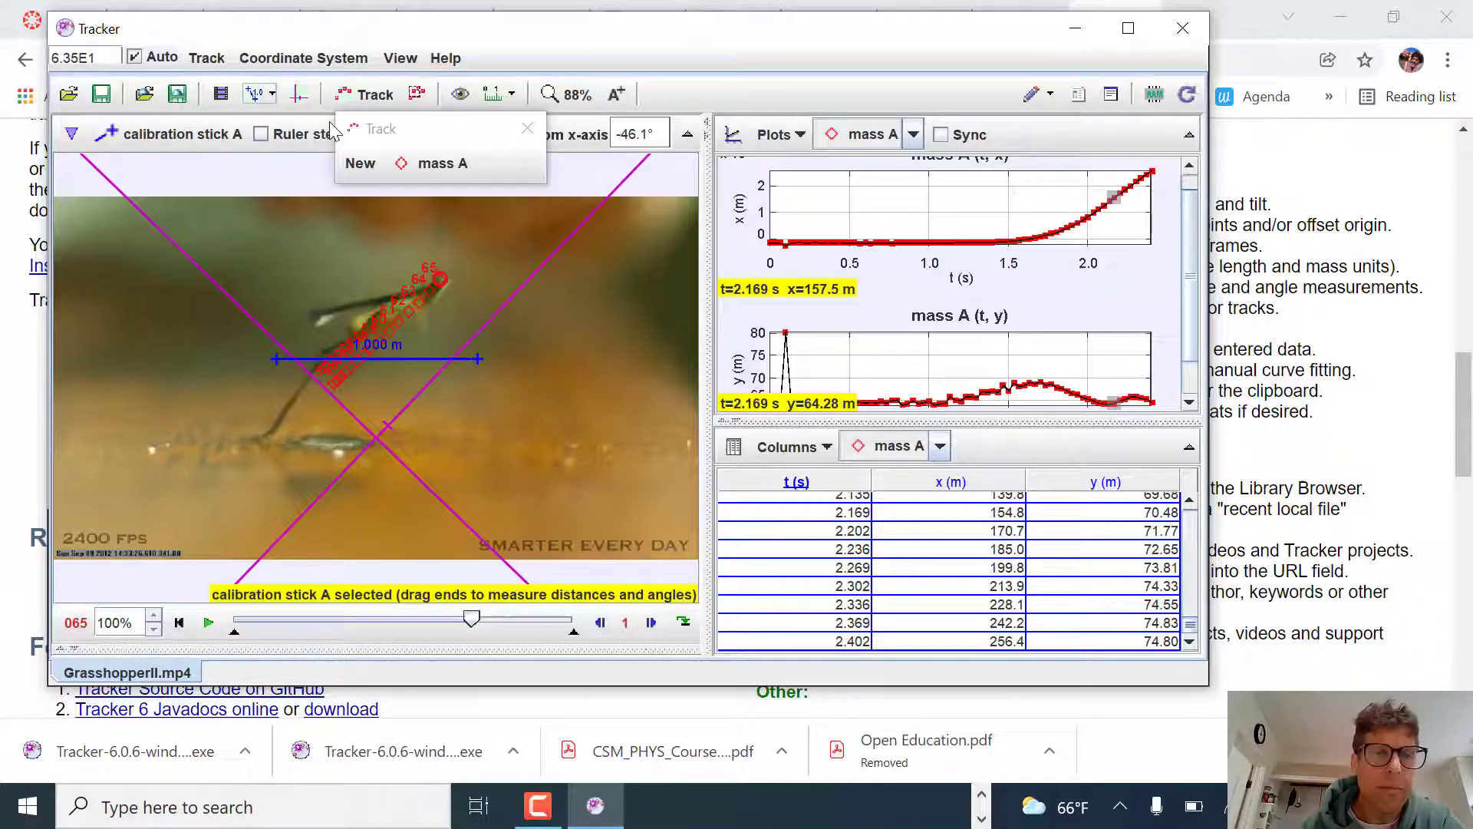
pyautogui.moveTo(276, 359); pyautogui.dragTo(267, 435)
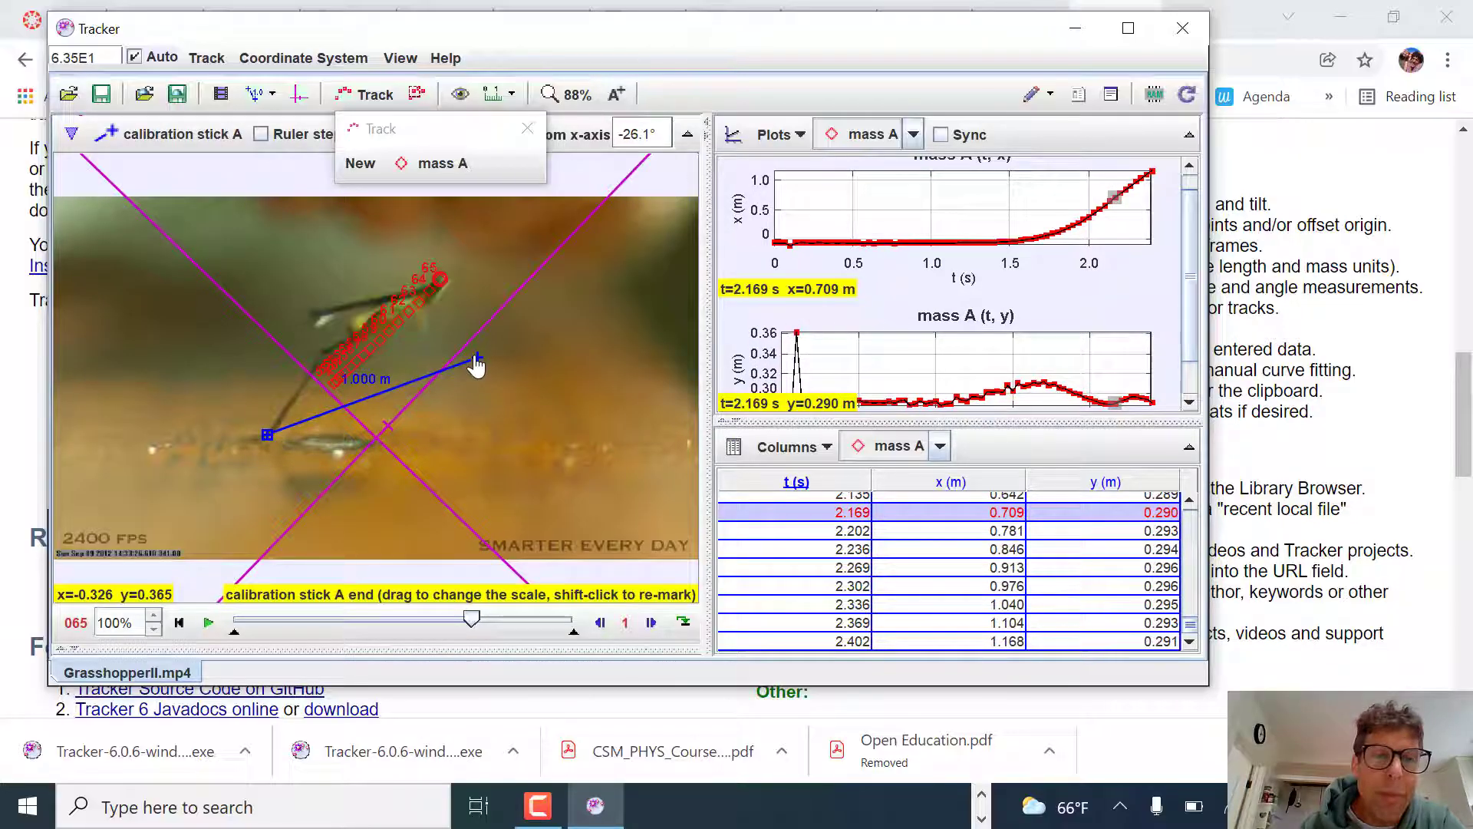
pyautogui.moveTo(476, 359); pyautogui.dragTo(329, 348)
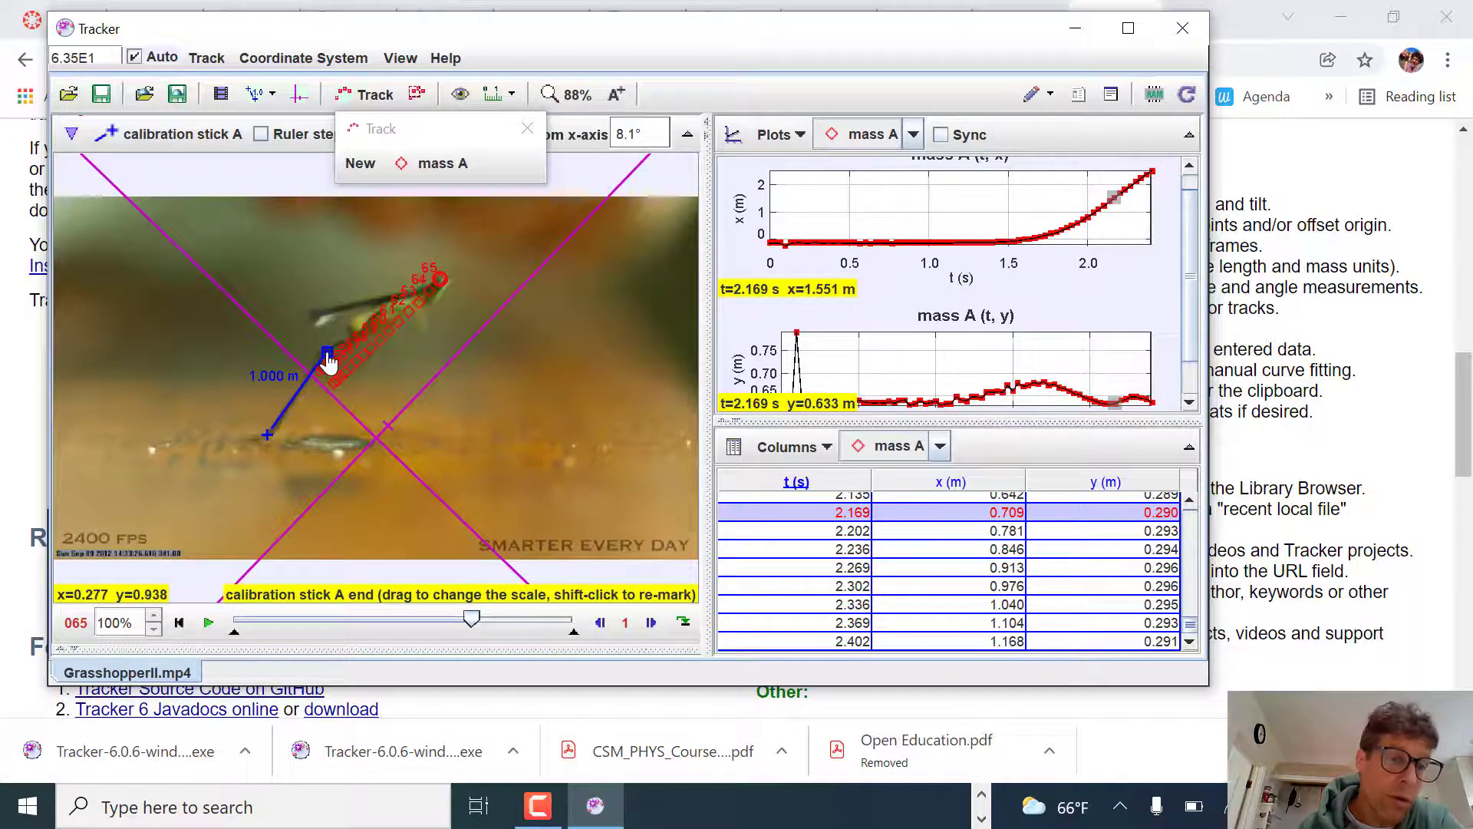
pyautogui.moveTo(267, 435); pyautogui.dragTo(269, 434)
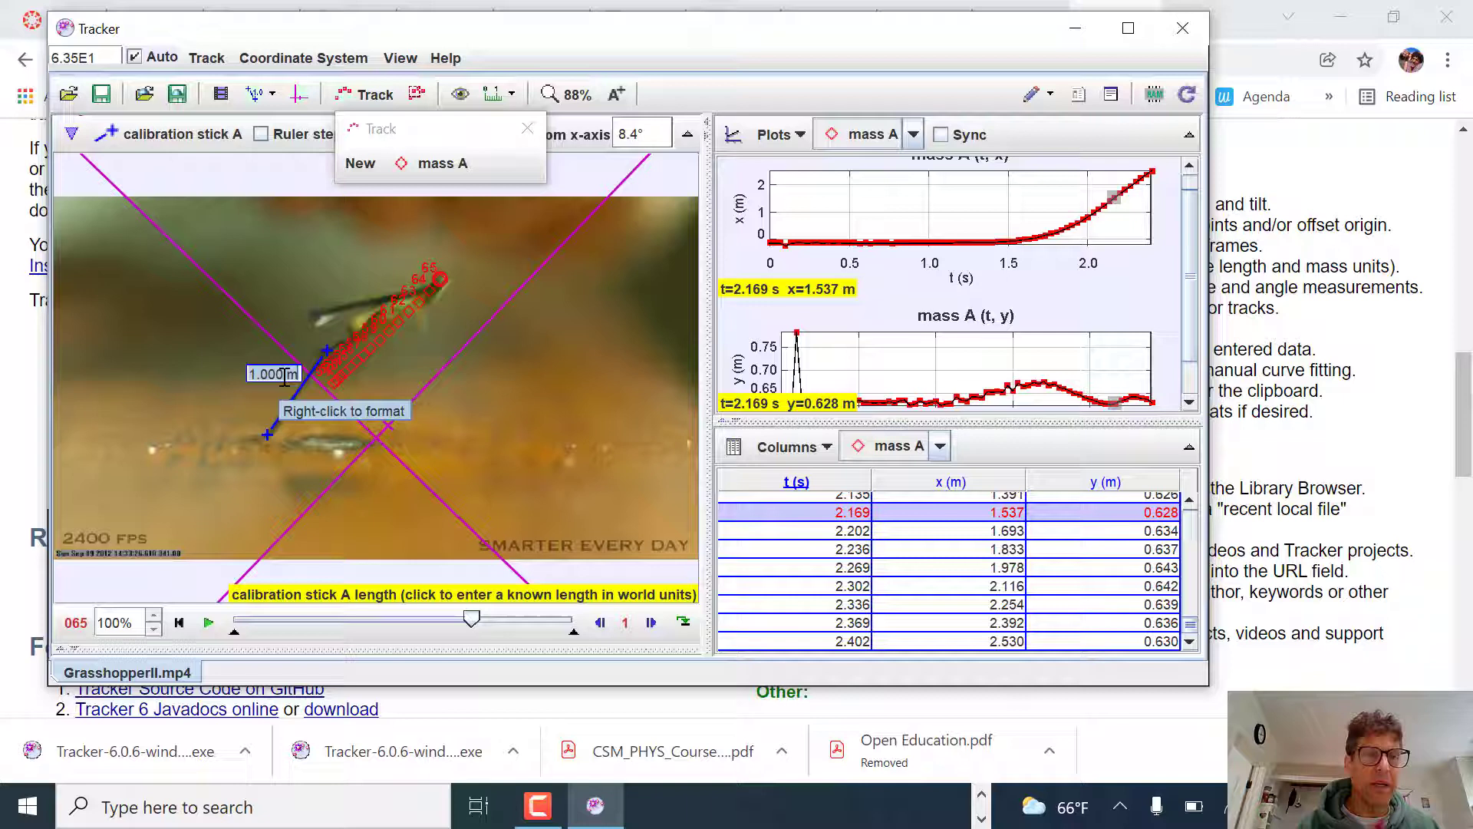
# - Set the calibration stick's length to 0.015 m
pyautogui.click(277, 376)
pyautogui.write('0')
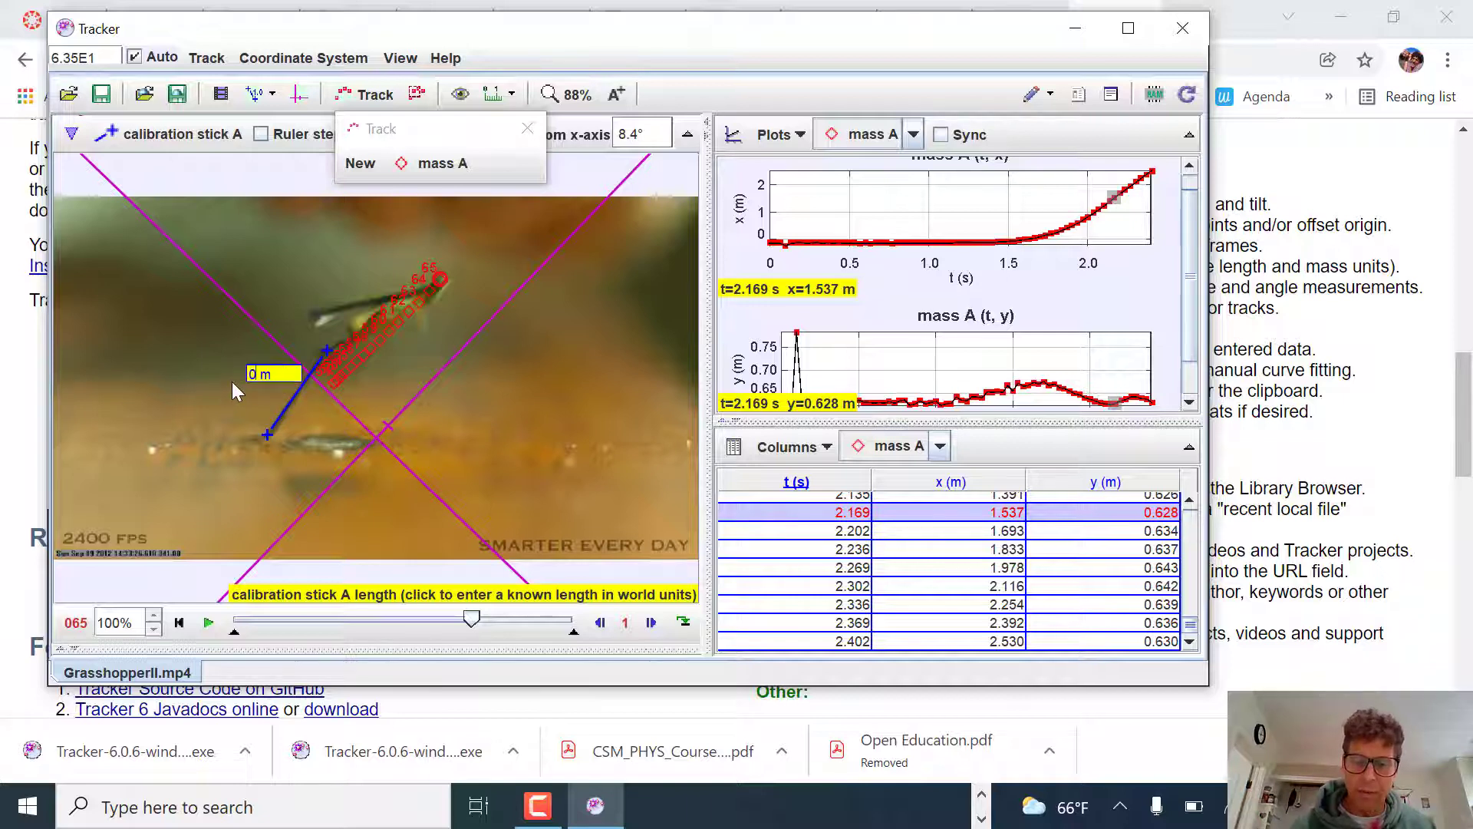
pyautogui.write('.0')
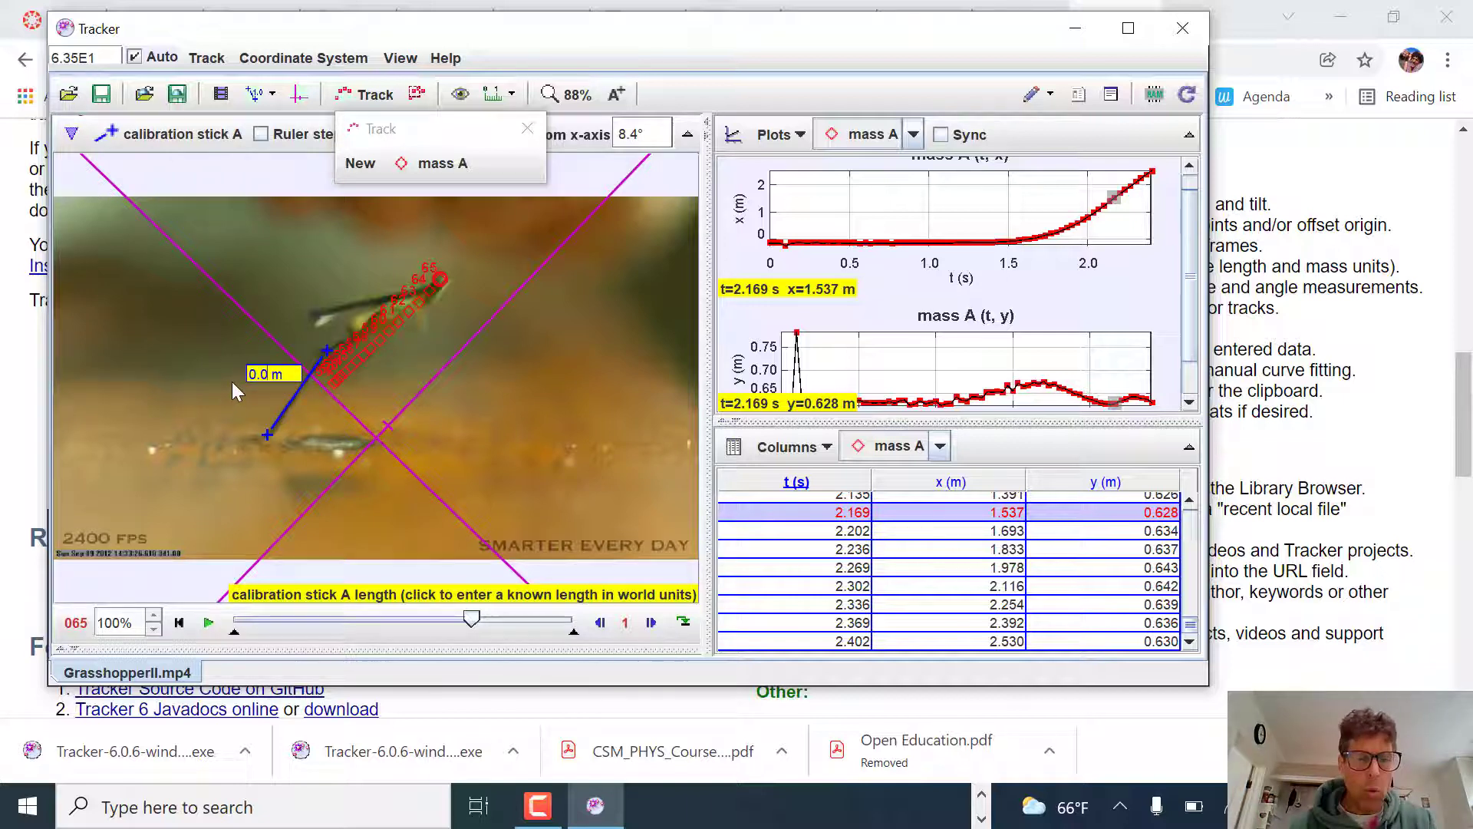
pyautogui.write('15')
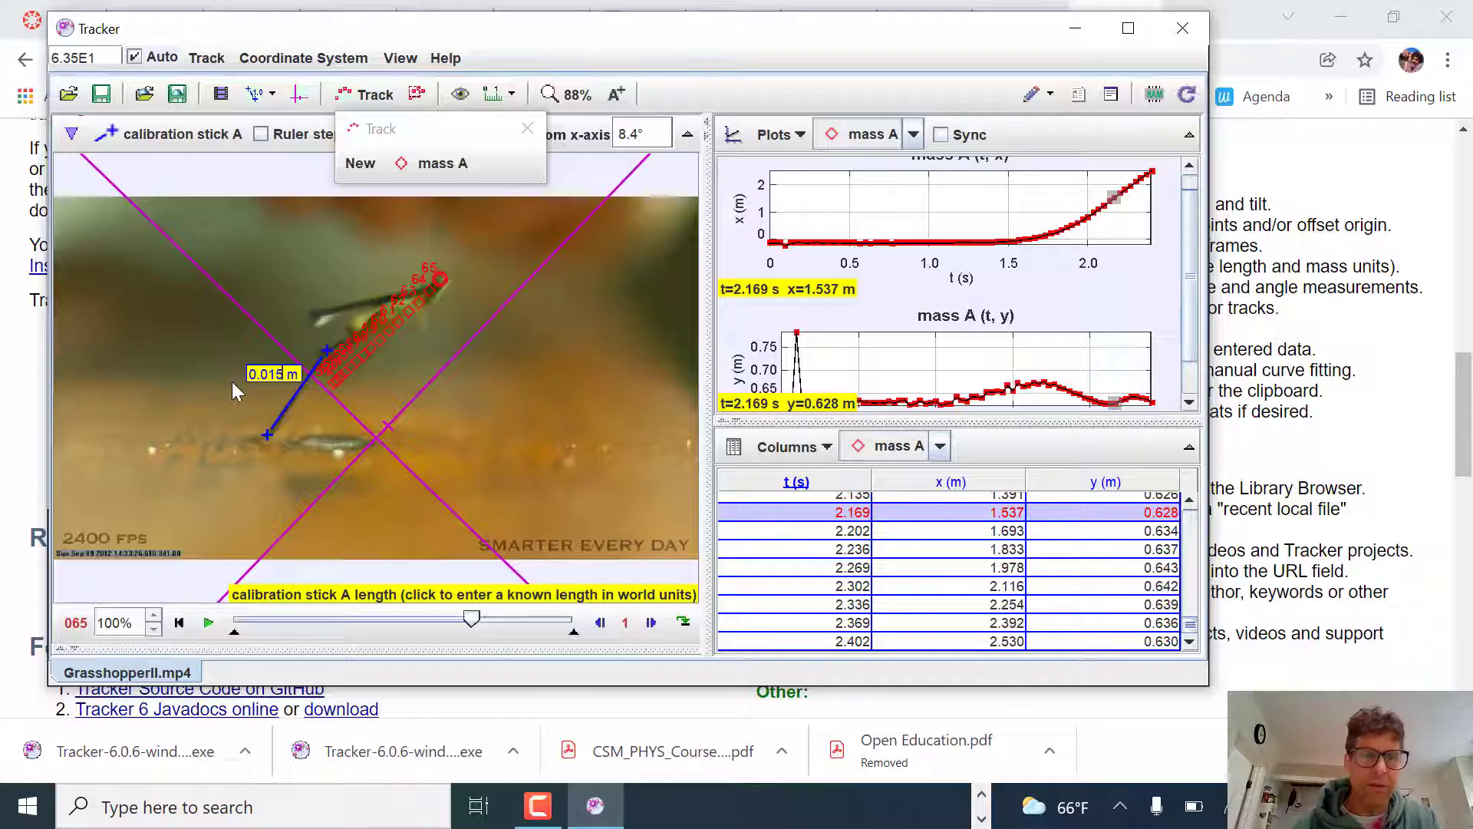
pyautogui.press('Return')
pyautogui.click(583, 698)
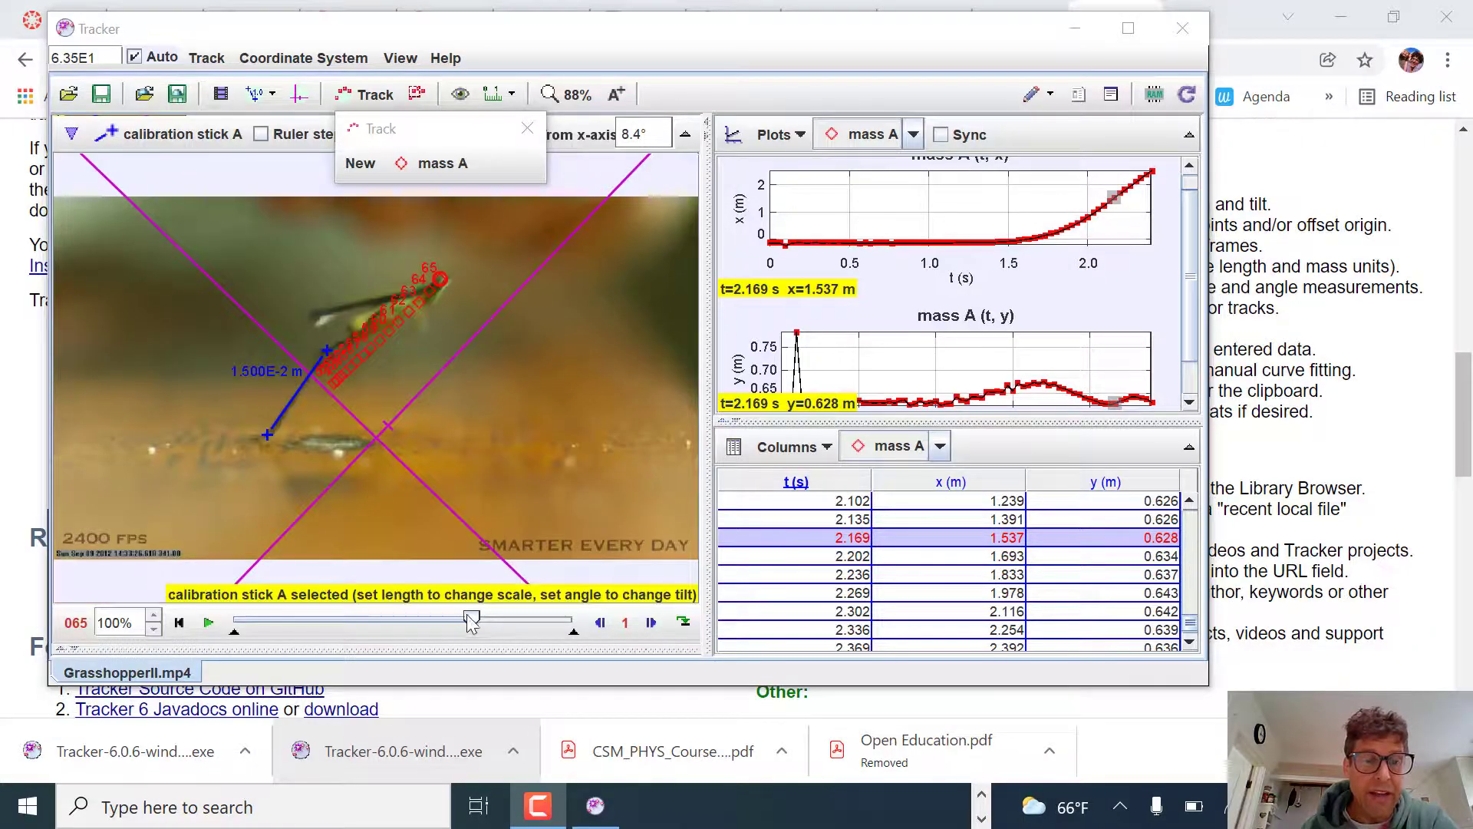
# - Rewind and replay the calibrated jump, then return to frame 065
pyautogui.moveTo(470, 620); pyautogui.dragTo(238, 623)
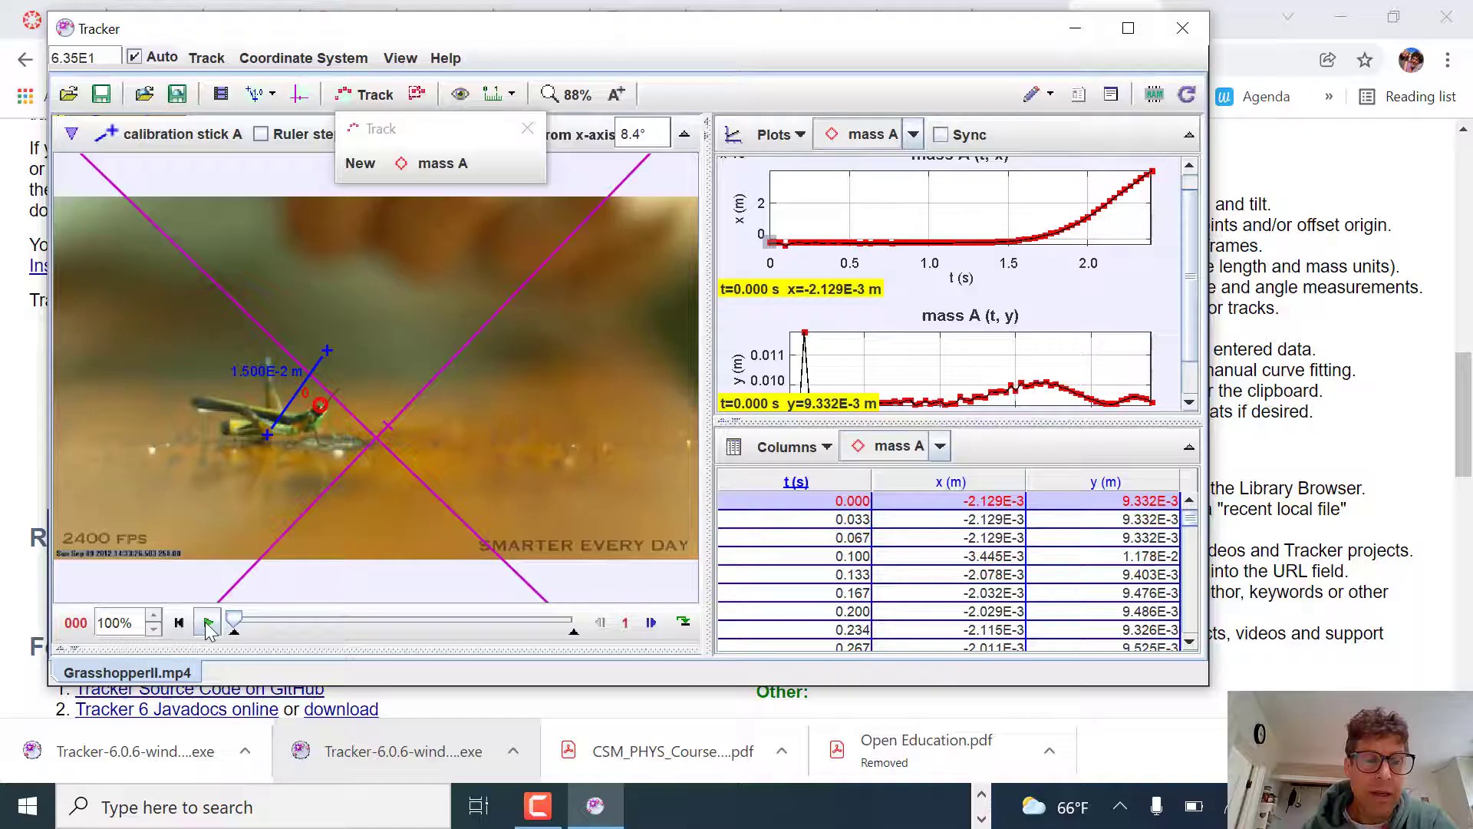
pyautogui.click(208, 623)
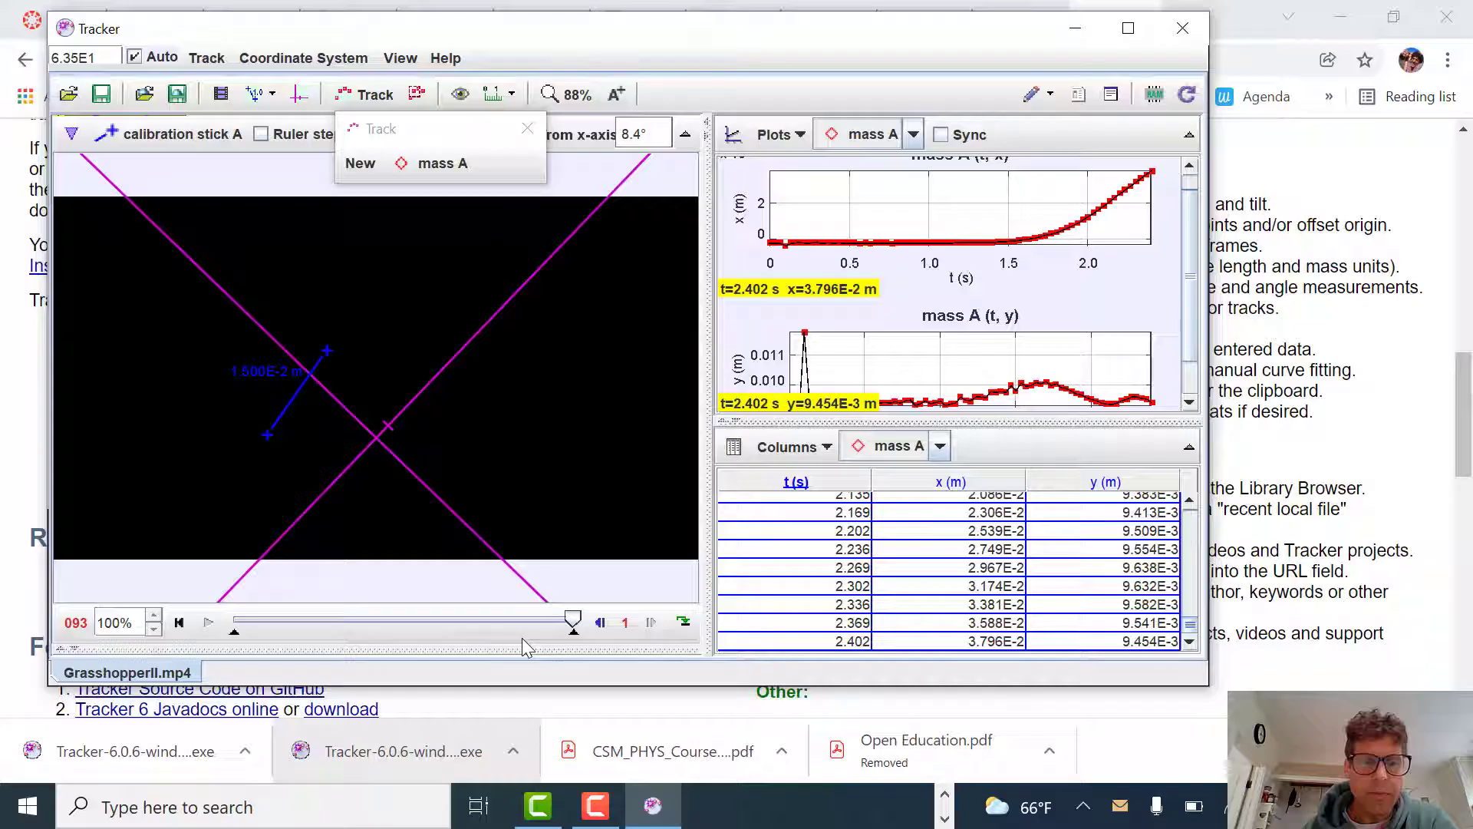
pyautogui.moveTo(572, 619); pyautogui.dragTo(472, 618)
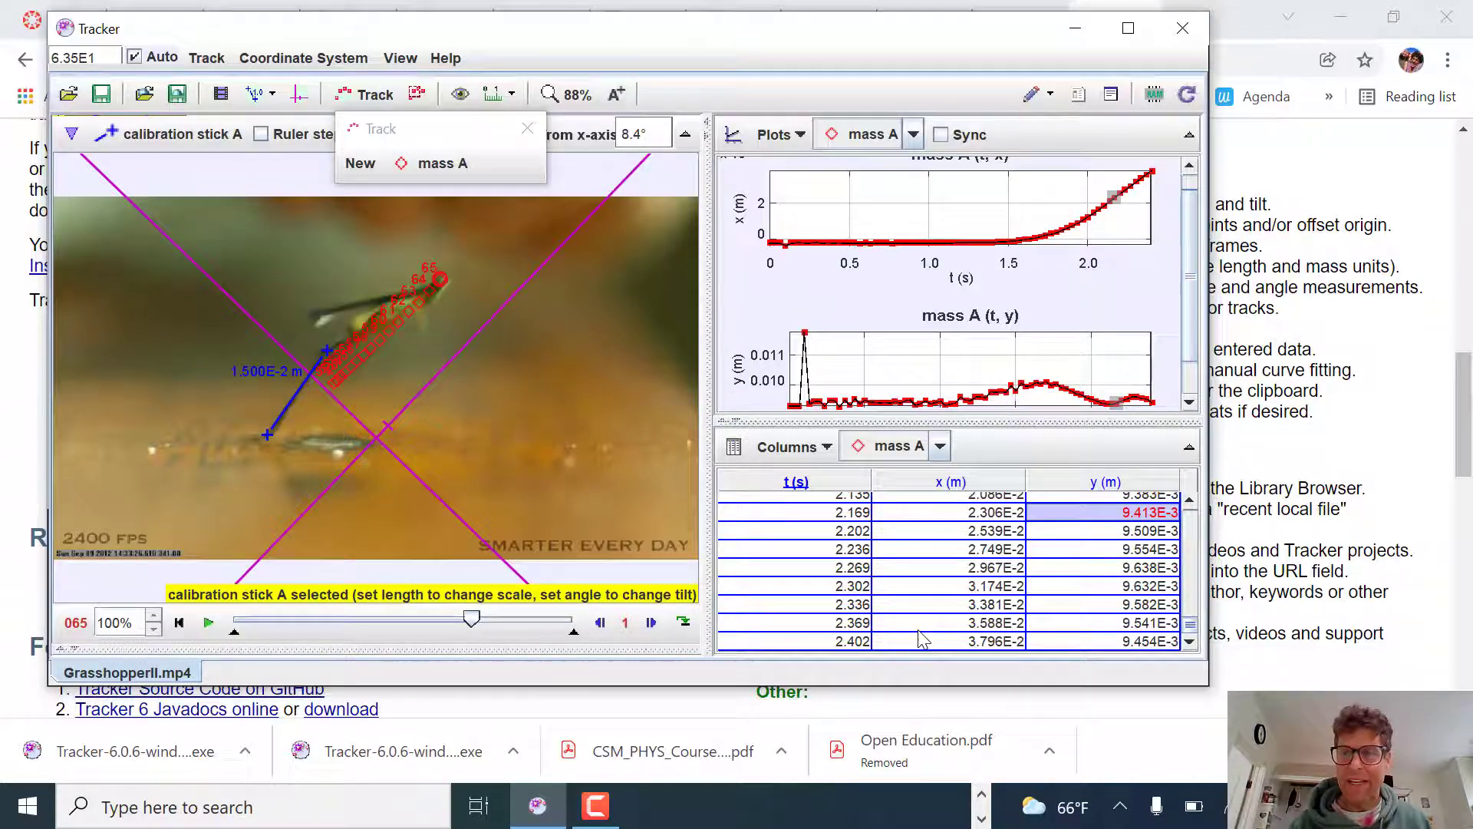
# - Select mass A's t and x columns in the data table
pyautogui.scroll(4, 920, 644)
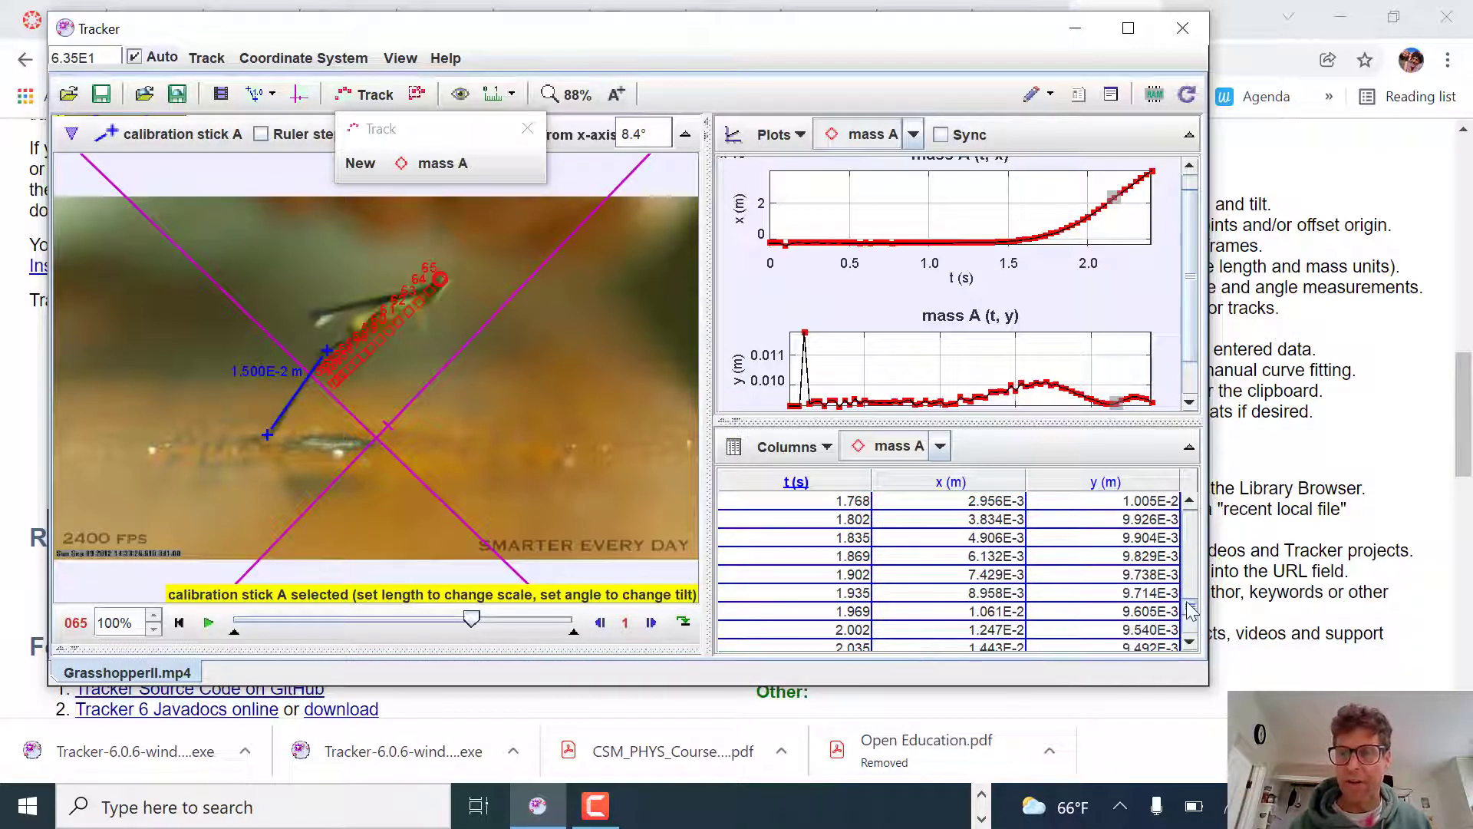
pyautogui.moveTo(1191, 610); pyautogui.dragTo(1187, 499)
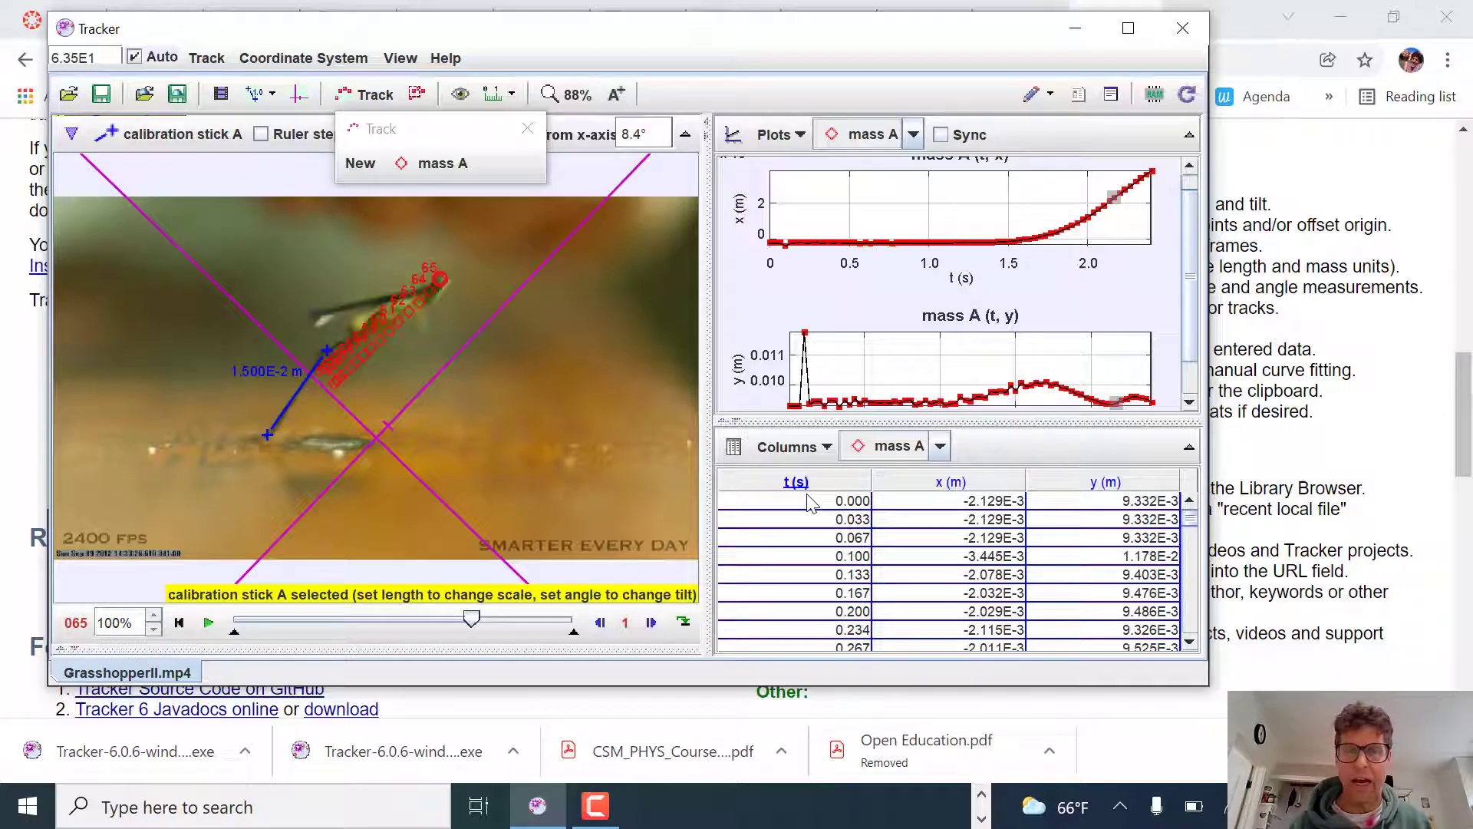
pyautogui.moveTo(1190, 526); pyautogui.dragTo(1203, 643)
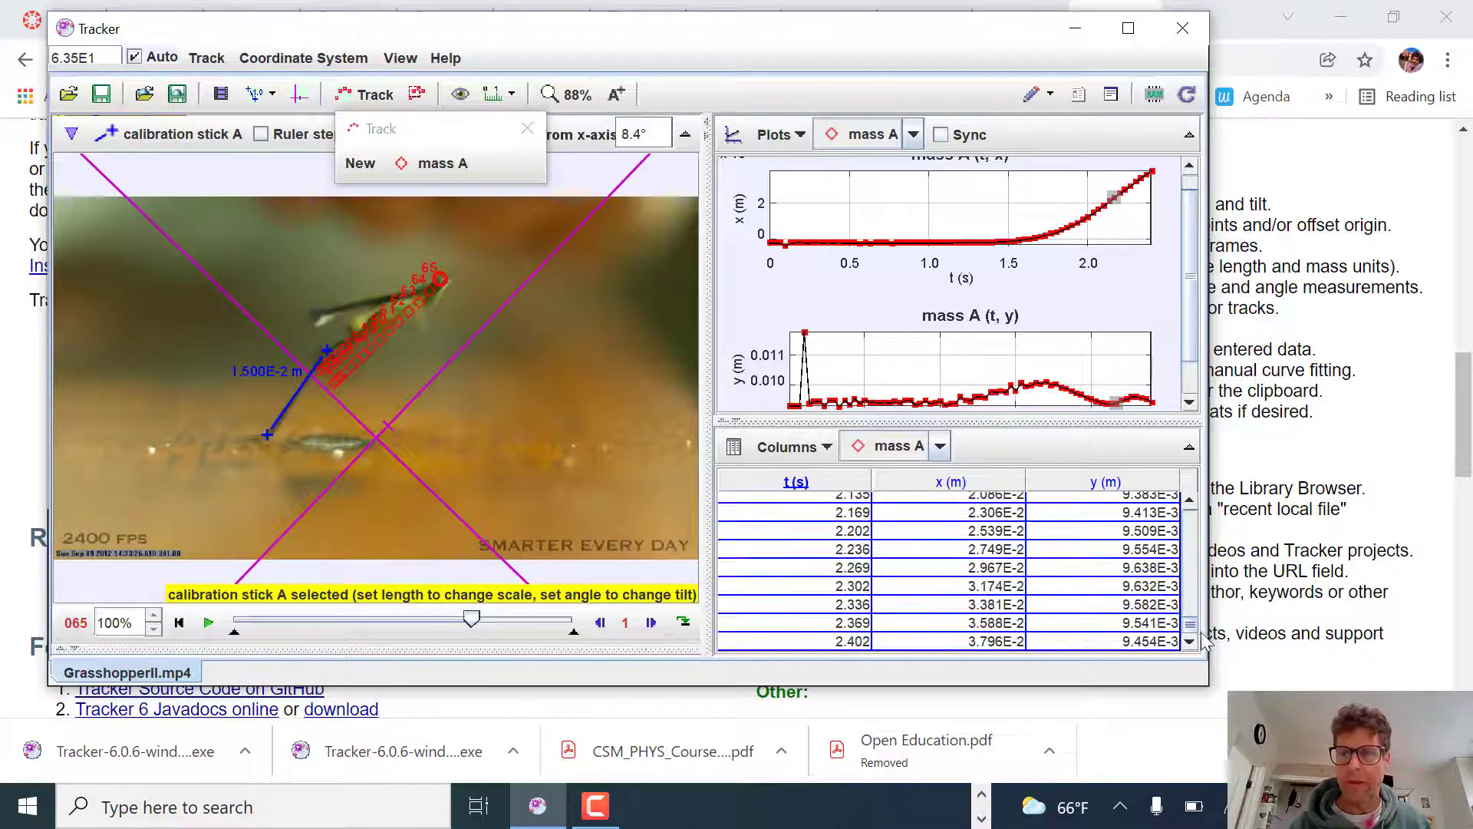
pyautogui.keyDown('shift'); pyautogui.click(981, 645); pyautogui.keyUp('shift')
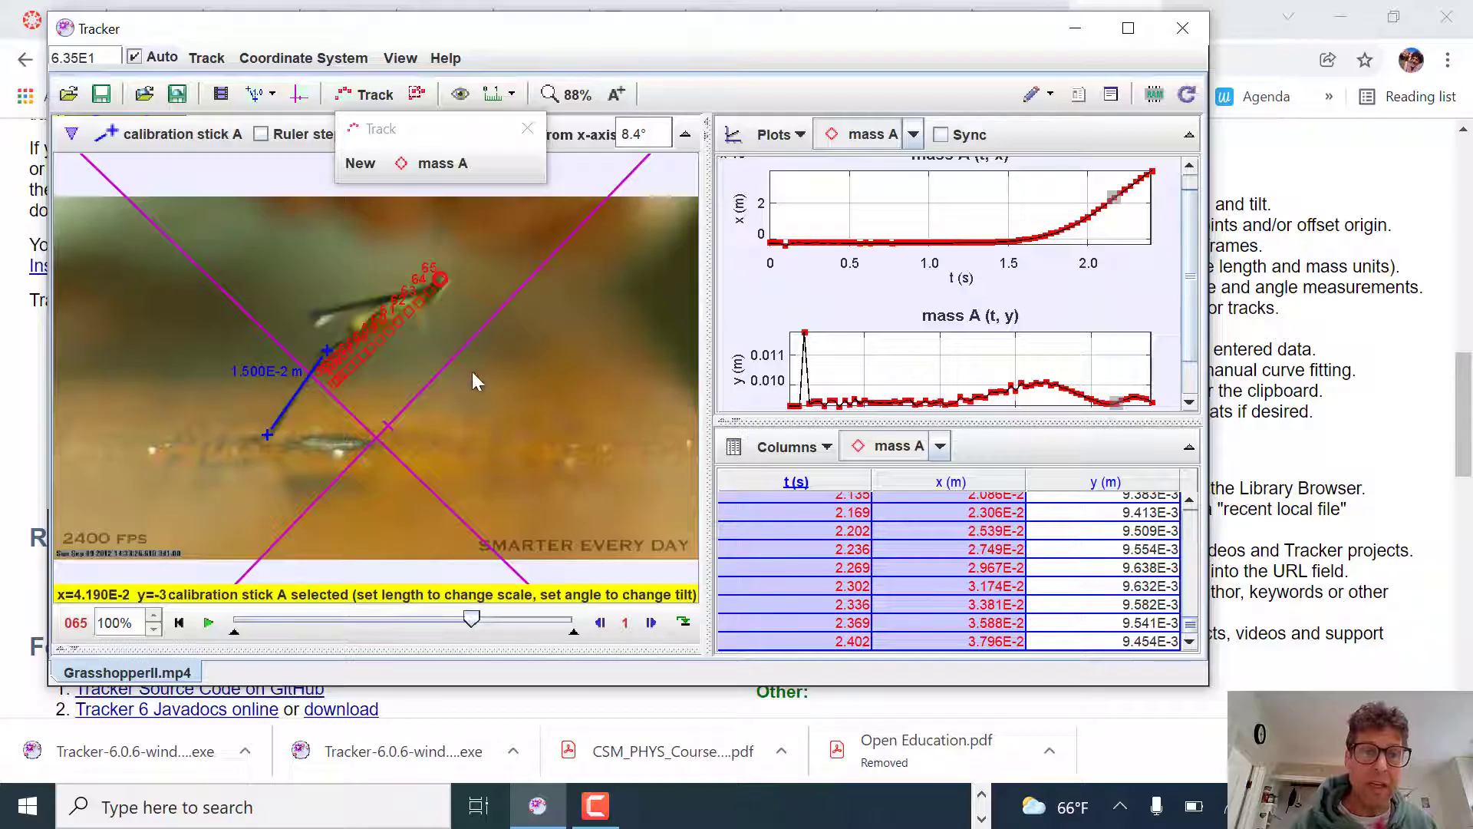
# - Launch Excel and paste the Tracker data into cell A3
pyautogui.press('super')
pyautogui.write('excel')
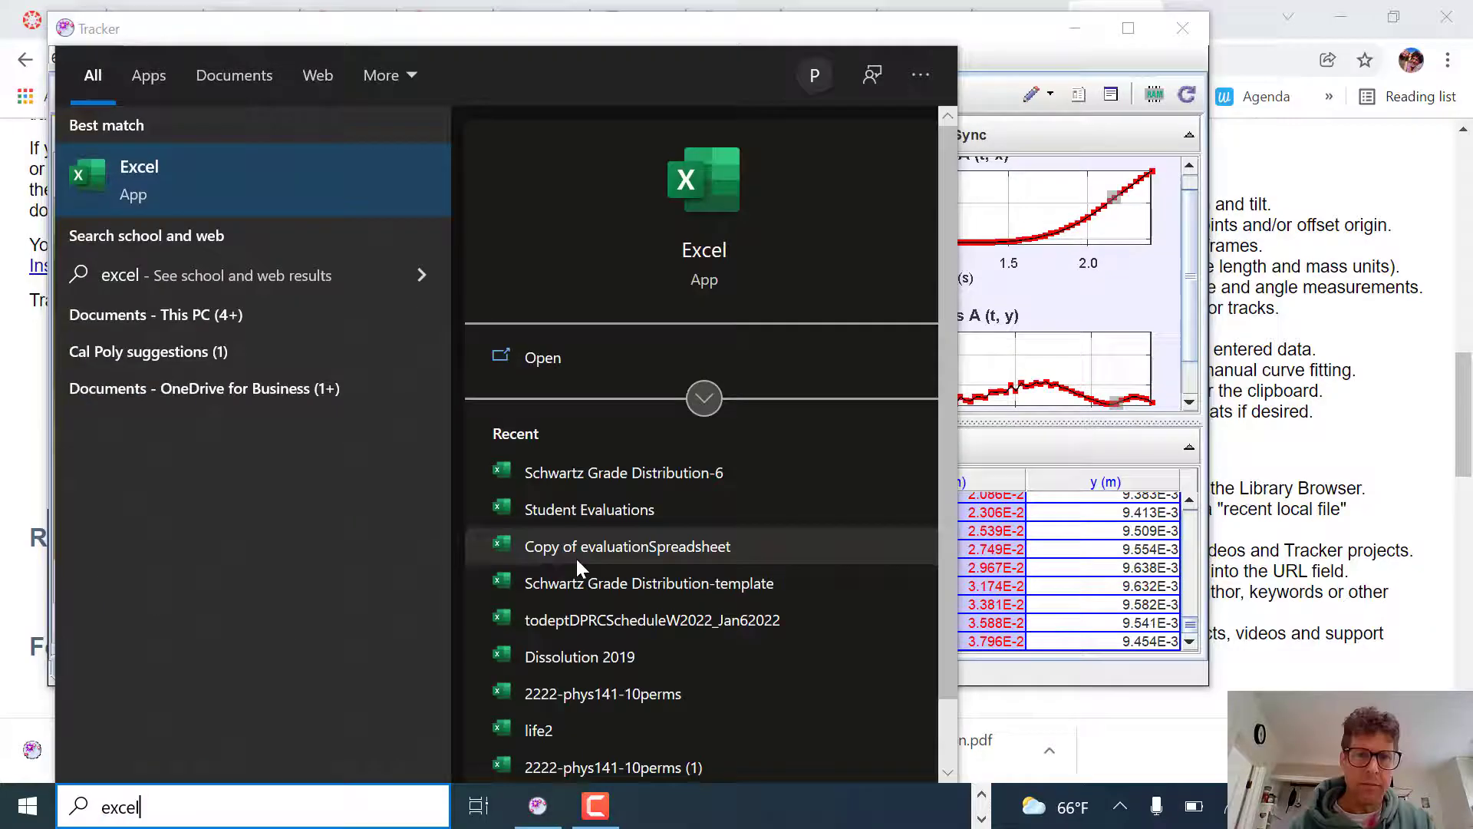
pyautogui.click(712, 252)
pyautogui.click(218, 347)
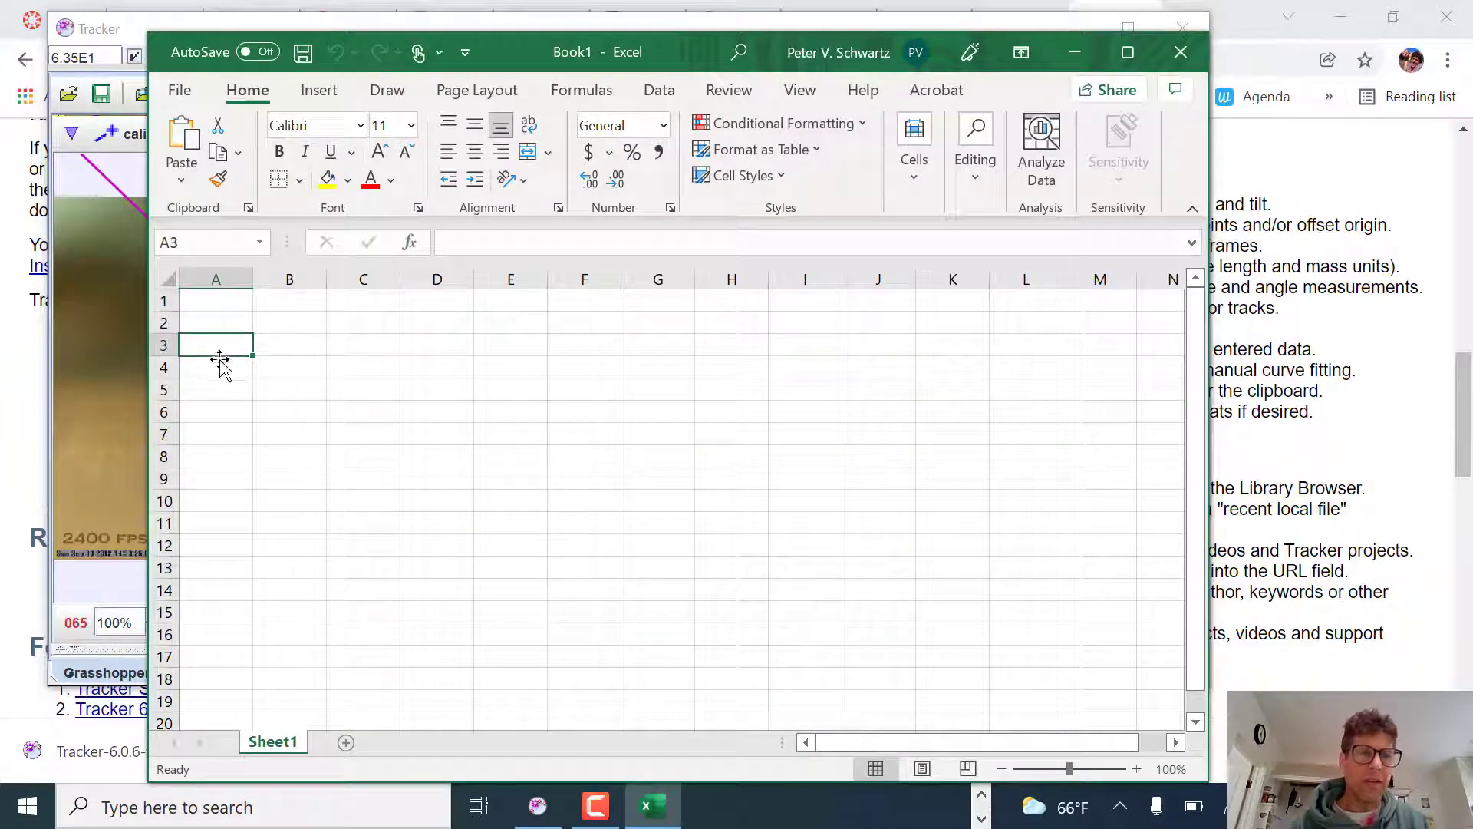
pyautogui.hotkey('ctrl', 'v')
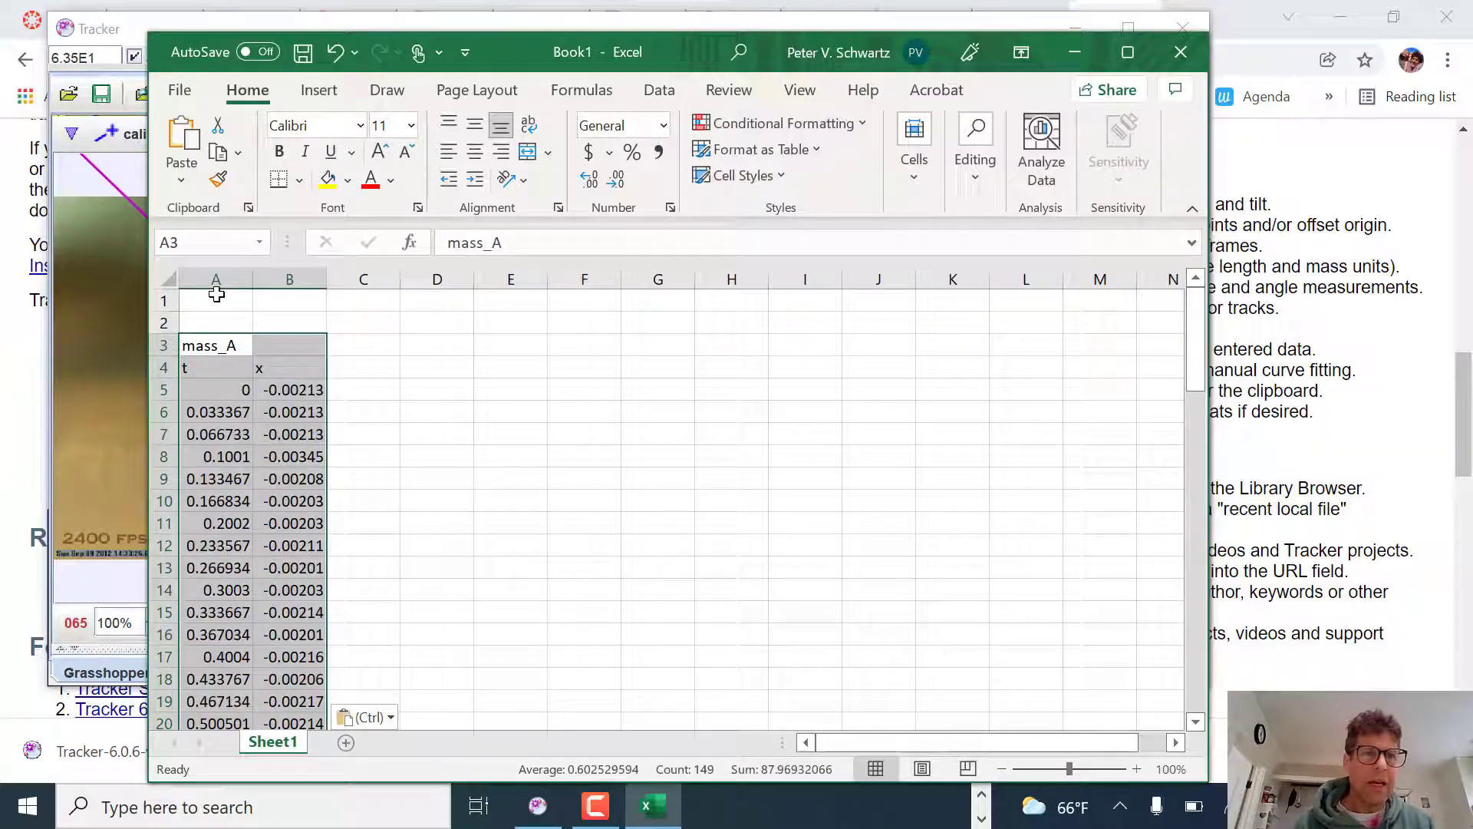
# - Select columns A:B and insert a plain scatter chart of x against t
pyautogui.click(214, 279)
pyautogui.moveTo(213, 279); pyautogui.dragTo(295, 277)
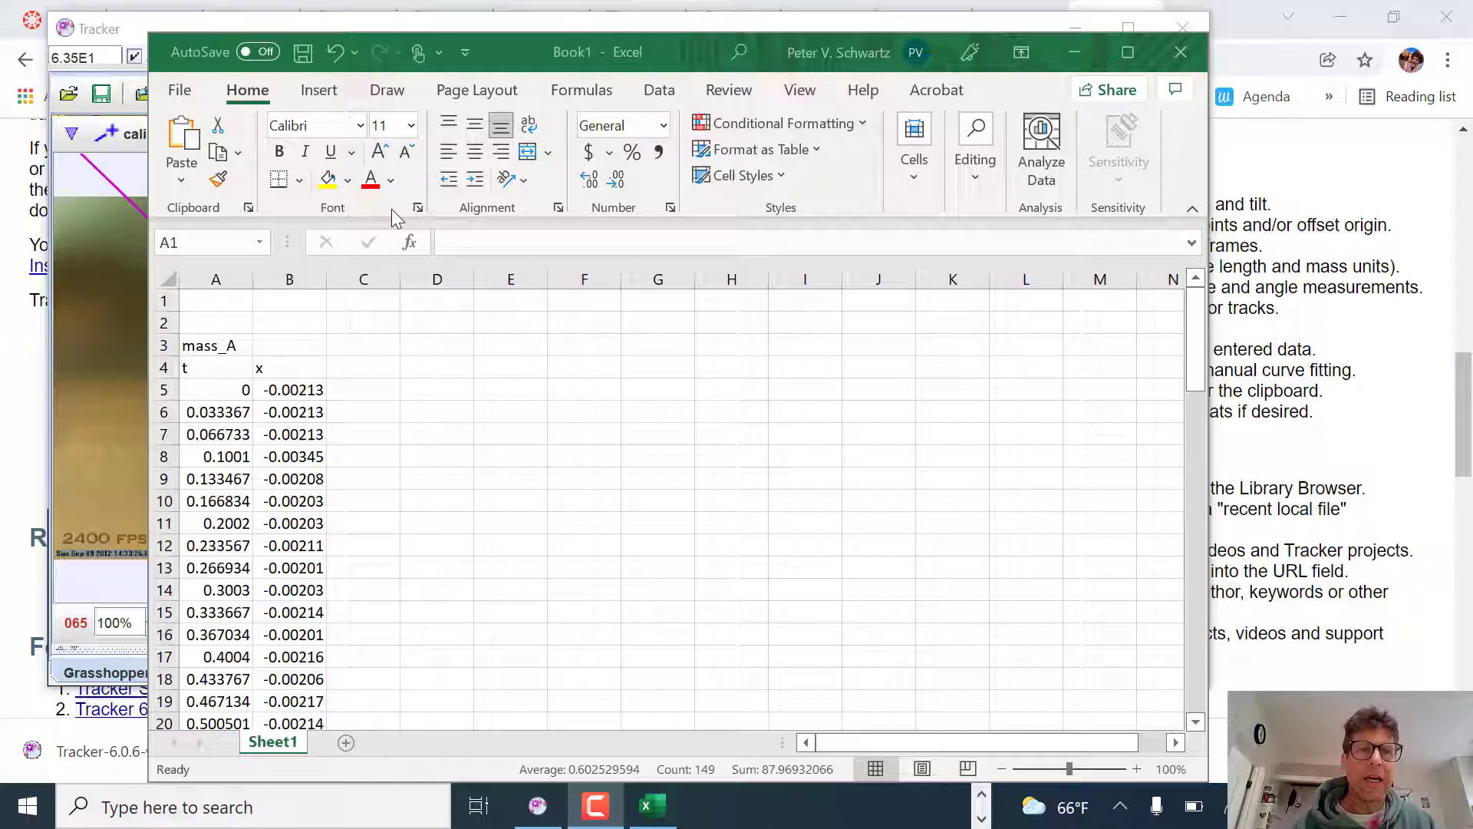
pyautogui.click(324, 91)
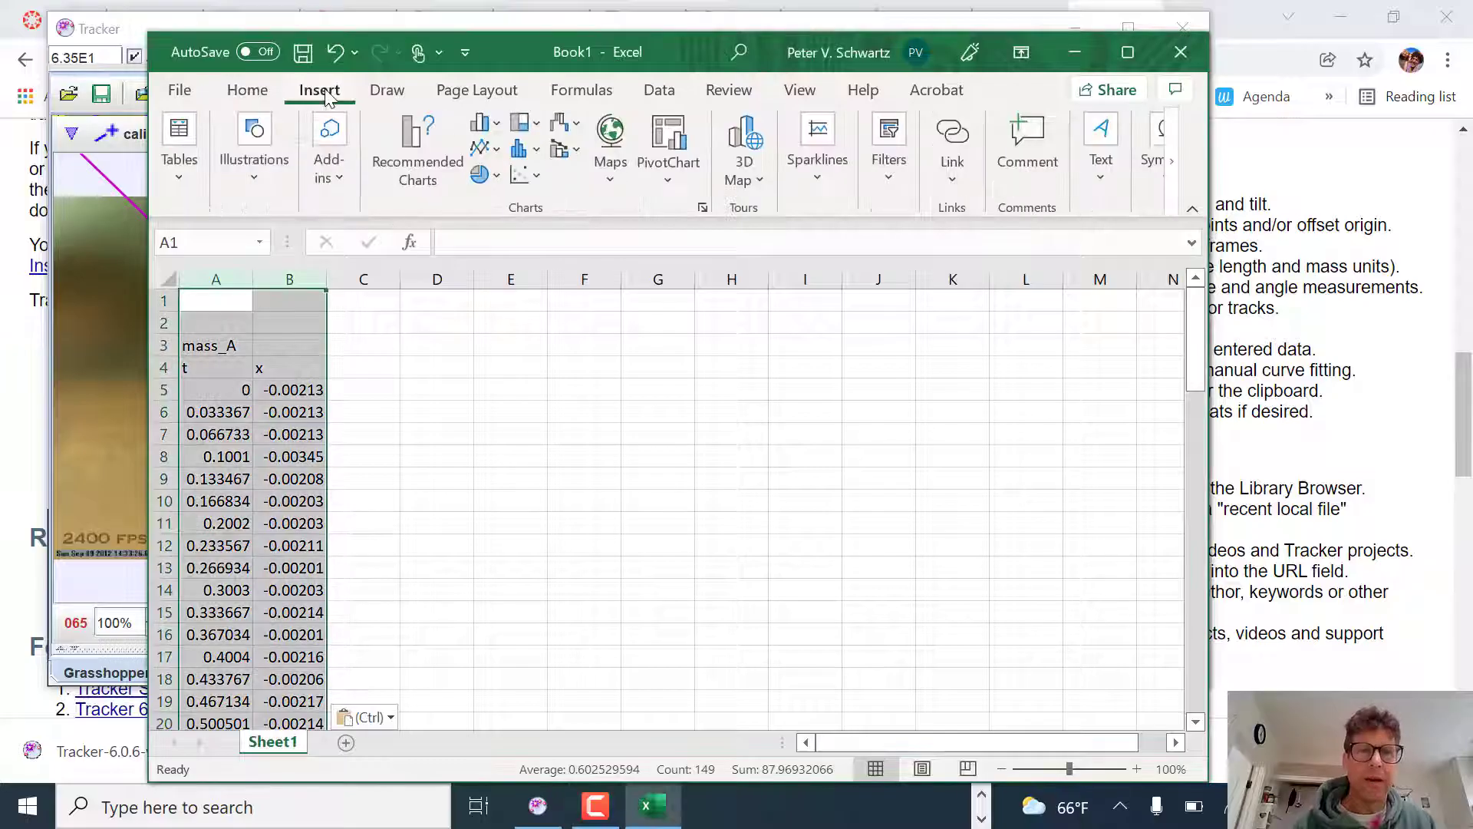
pyautogui.click(522, 178)
pyautogui.click(548, 250)
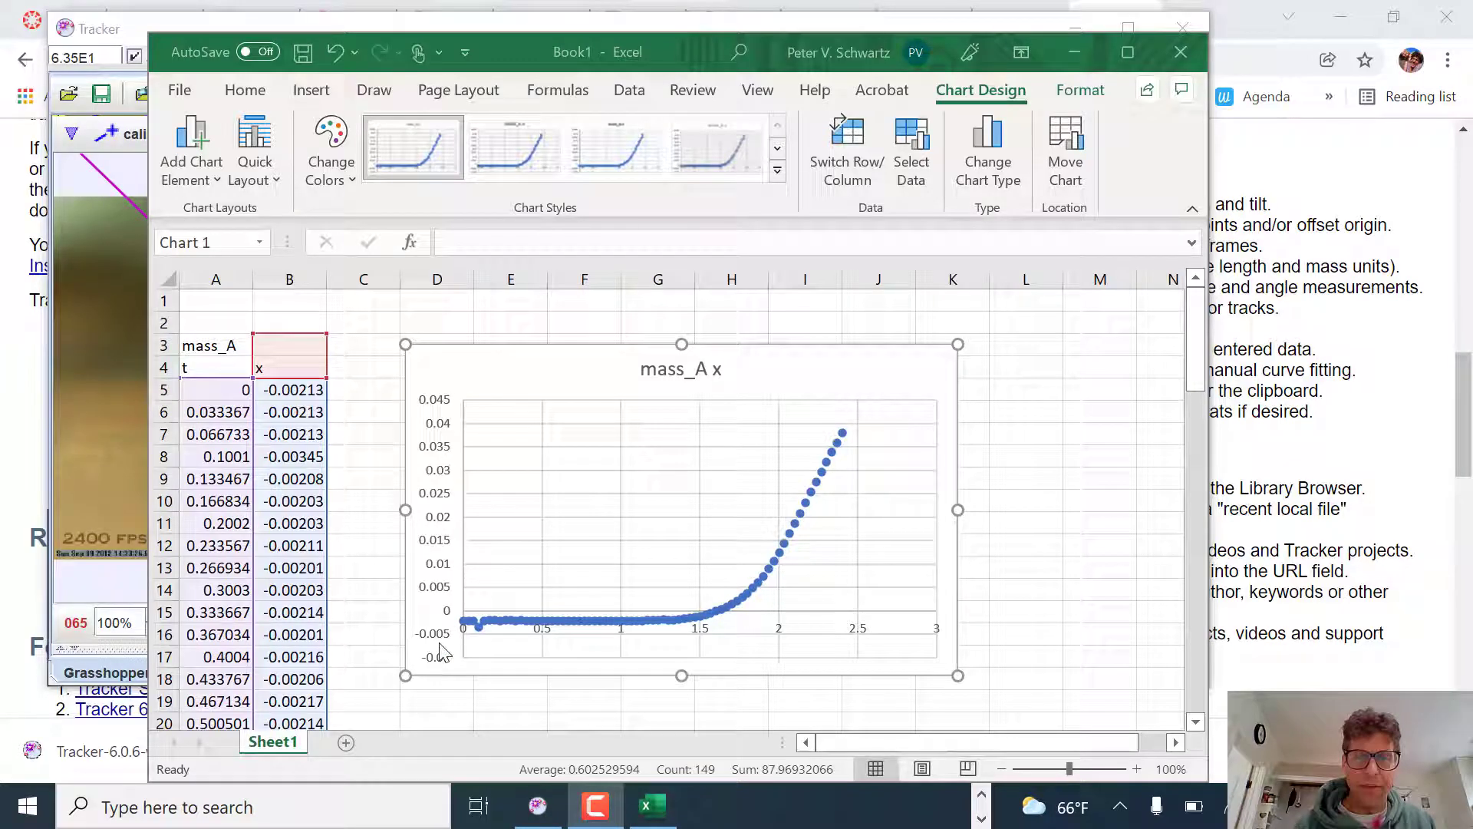
# - Insert a new empty column B headed 'Time' in B4
pyautogui.moveTo(664, 630)
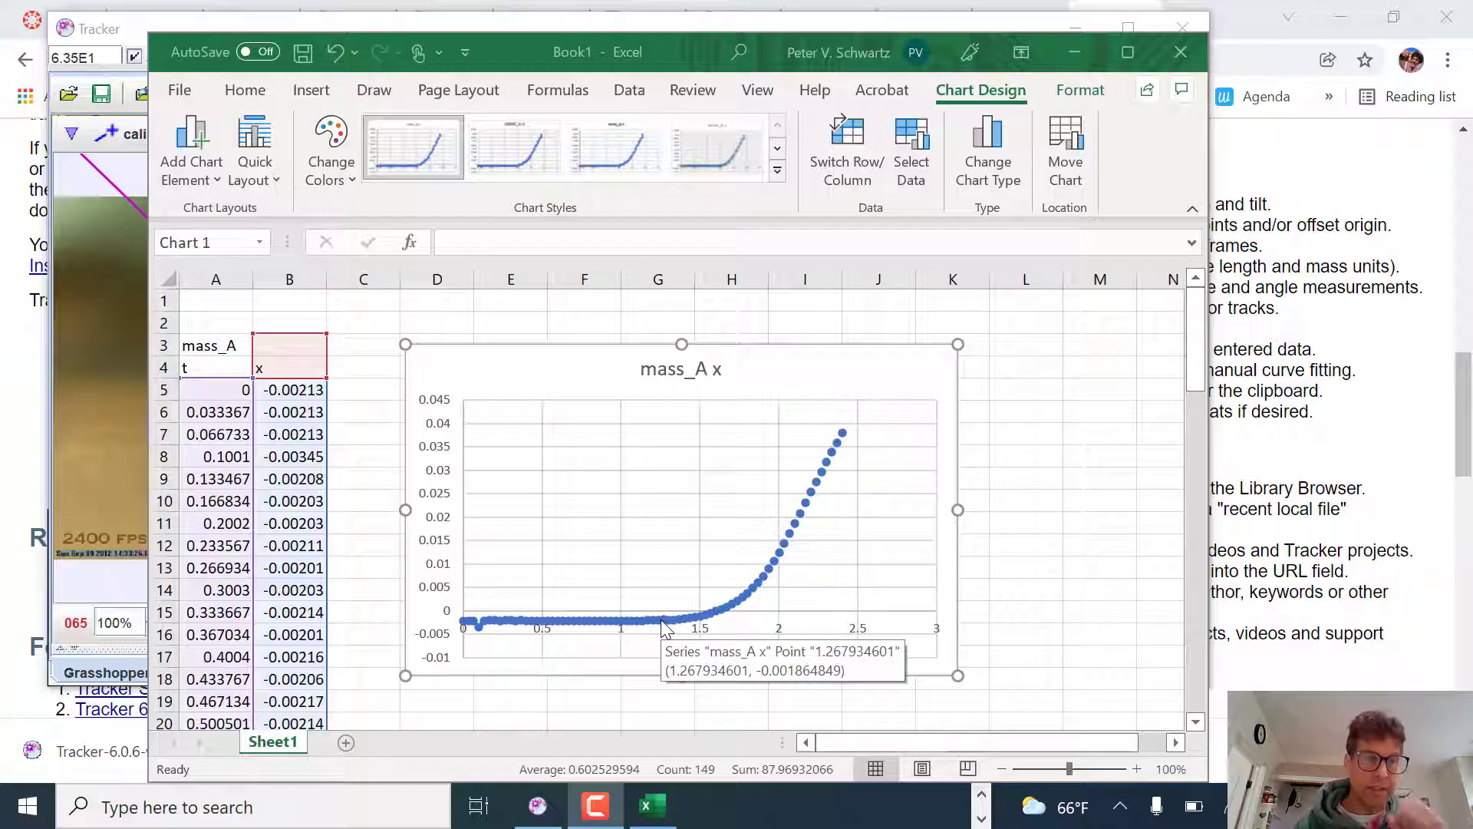
pyautogui.click(293, 278)
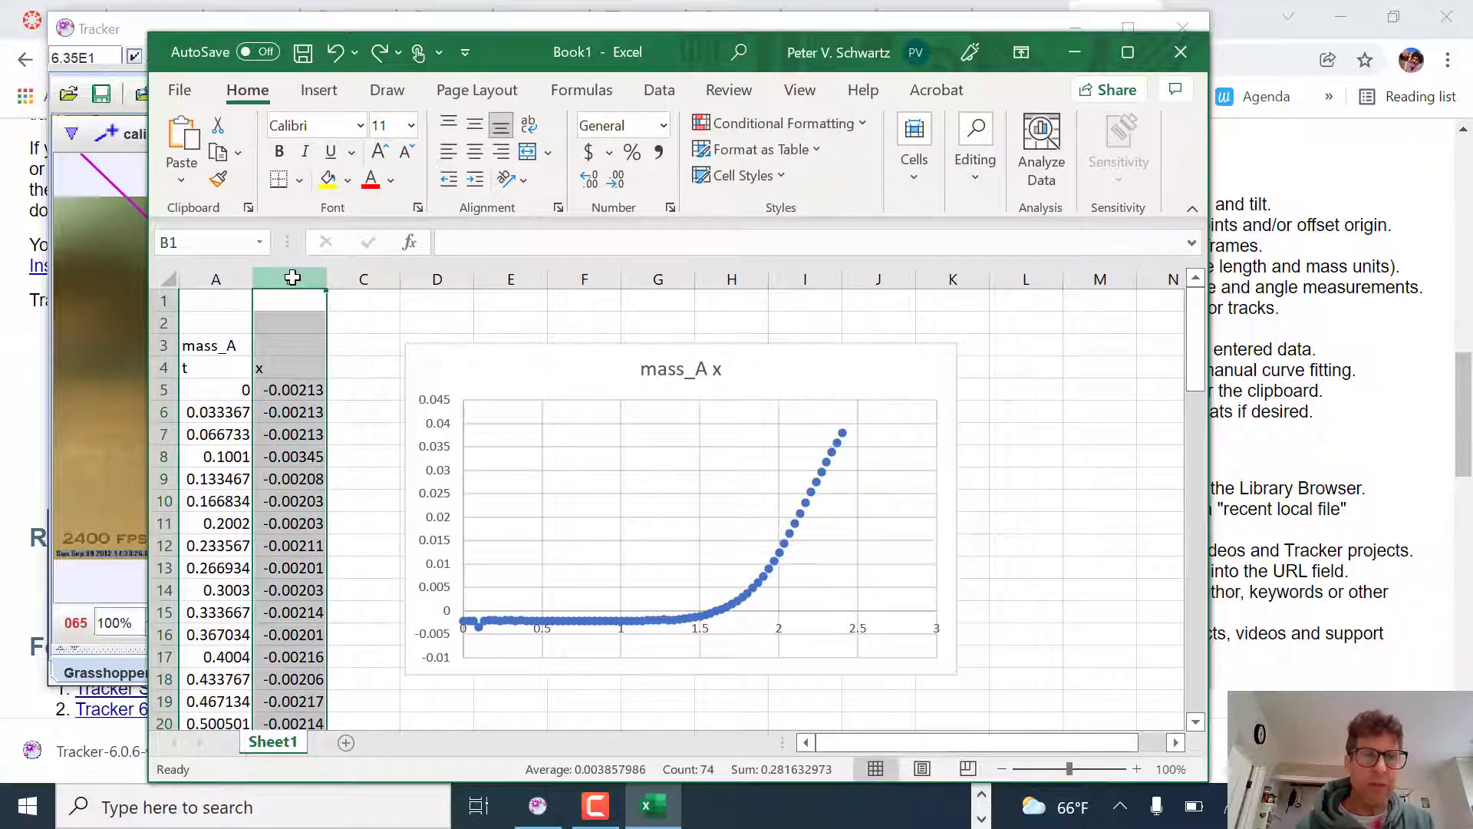
pyautogui.rightClick(293, 272)
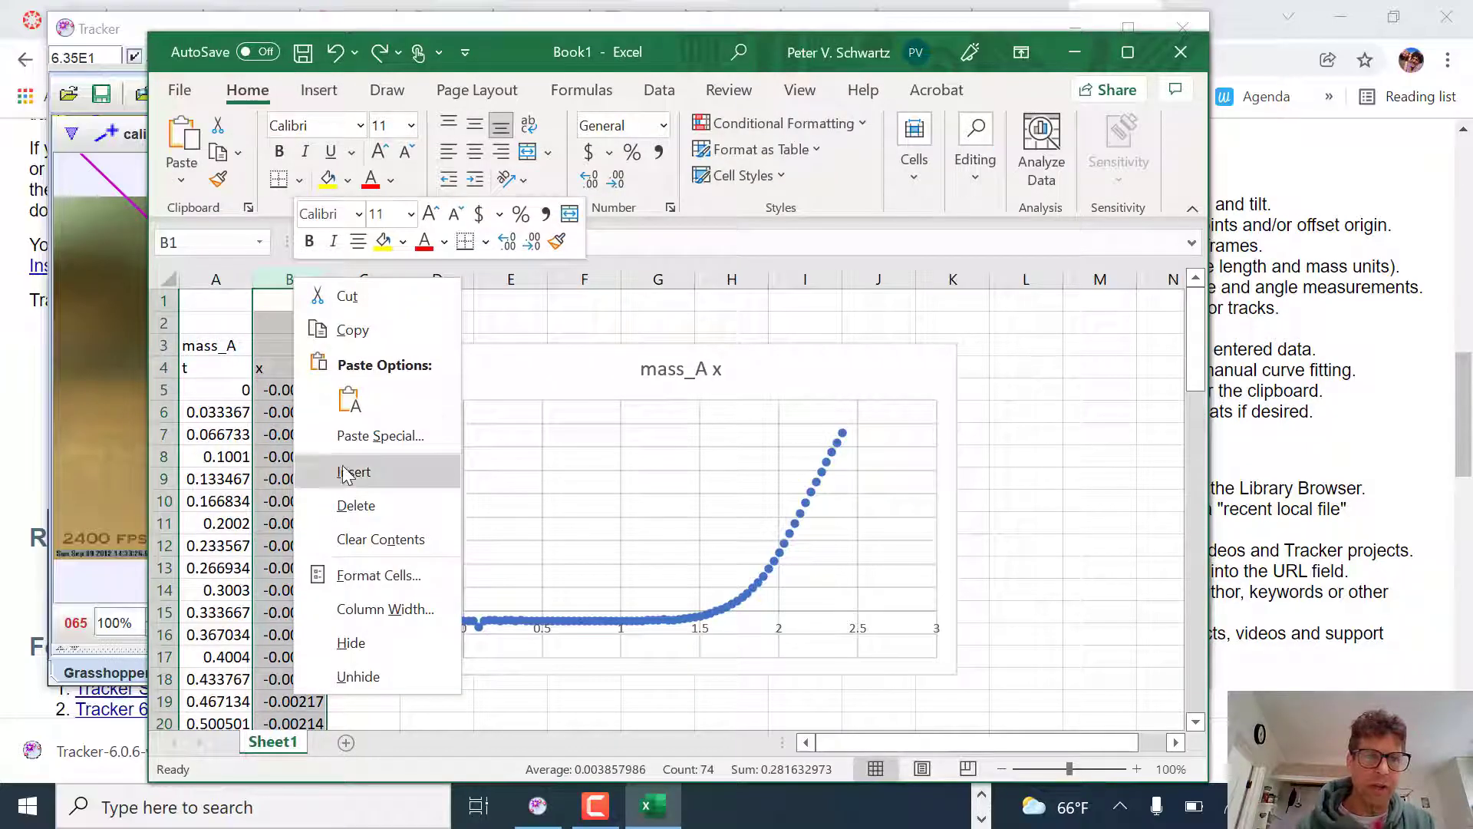
pyautogui.click(347, 470)
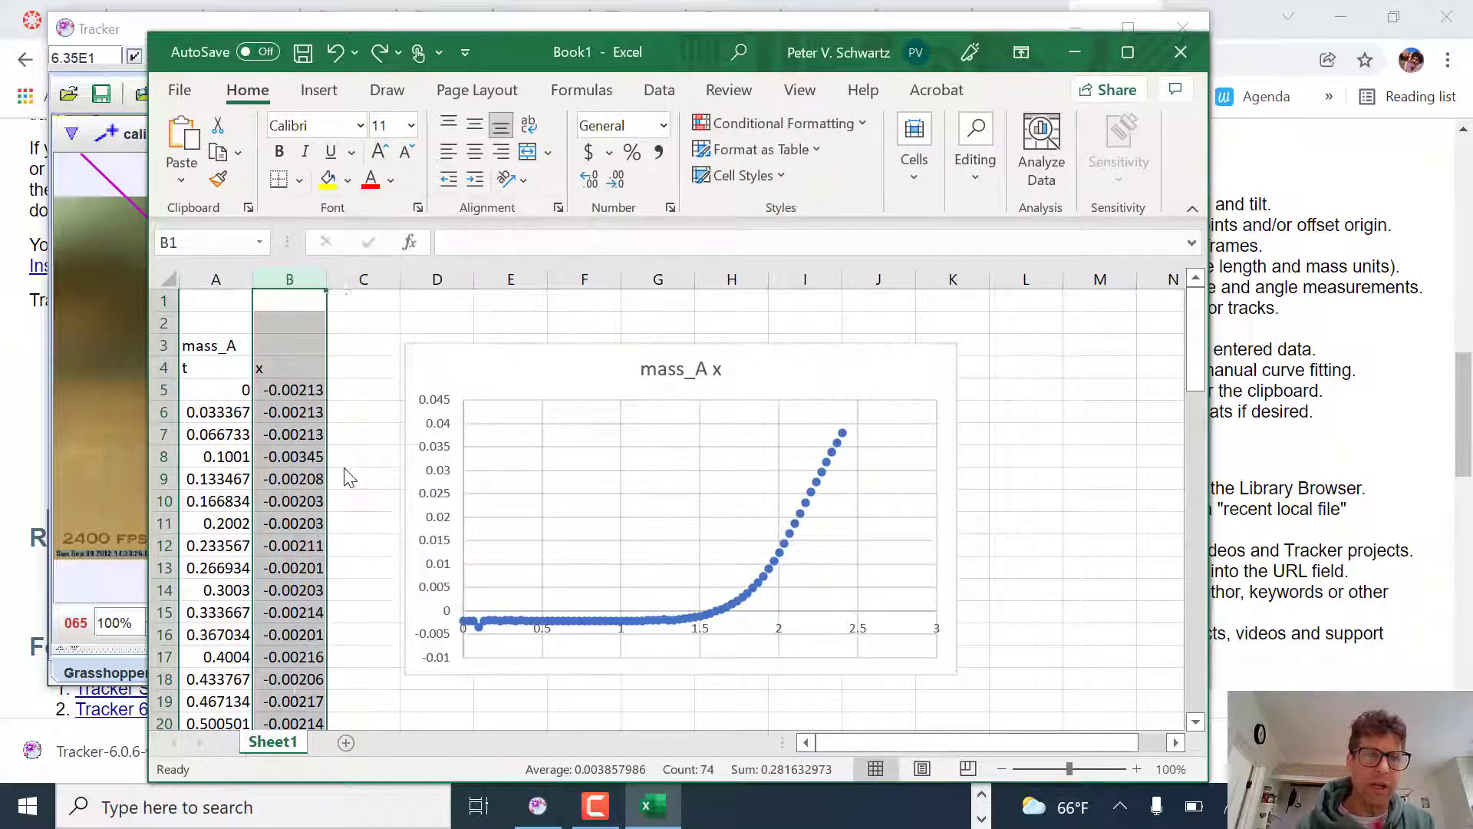
pyautogui.click(282, 370)
pyautogui.write('Time')
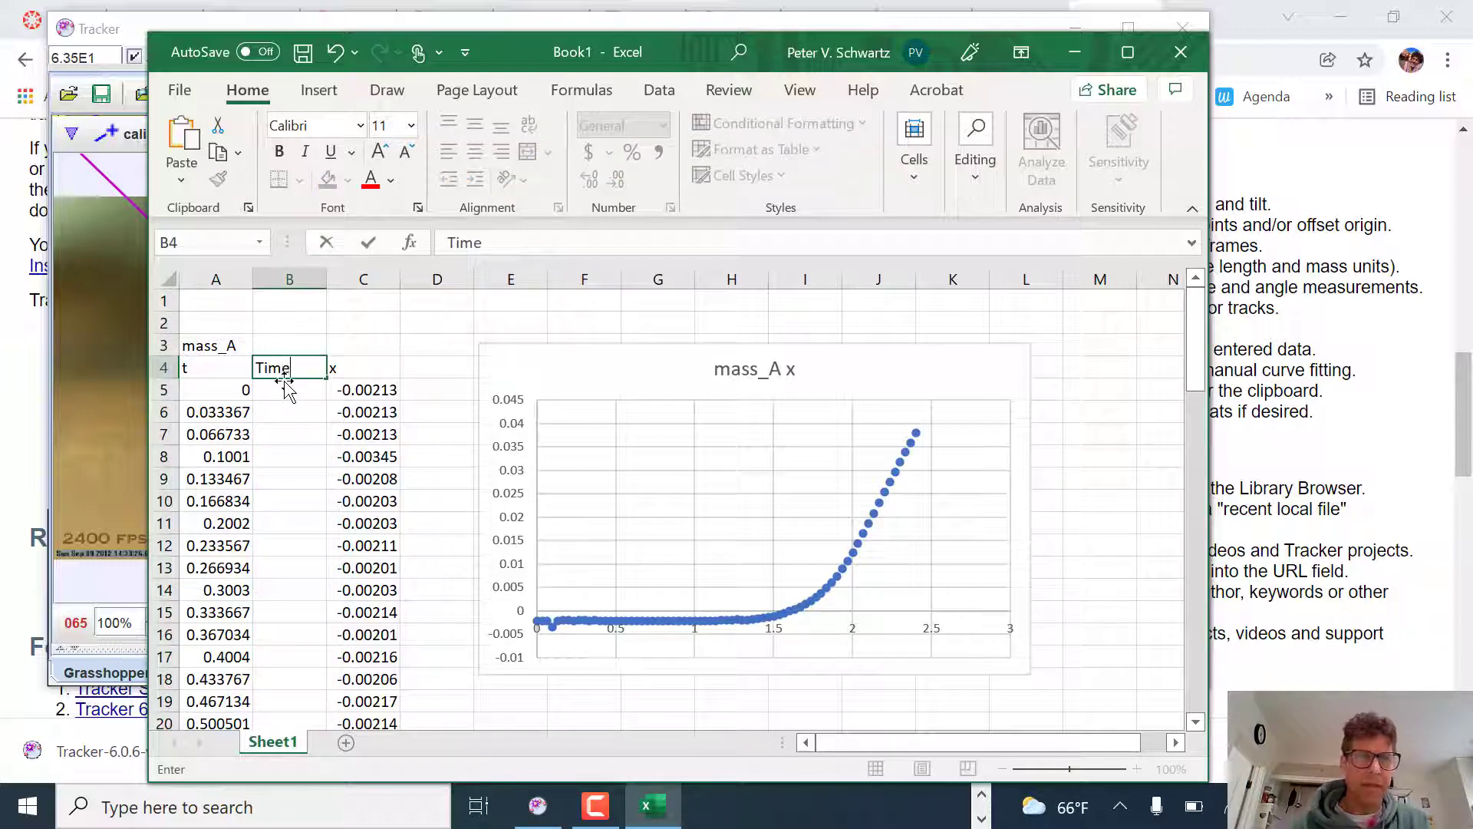
pyautogui.press('Return')
# - Fill column B down with =A5-1.2 and delete the old position chart
pyautogui.write('=')
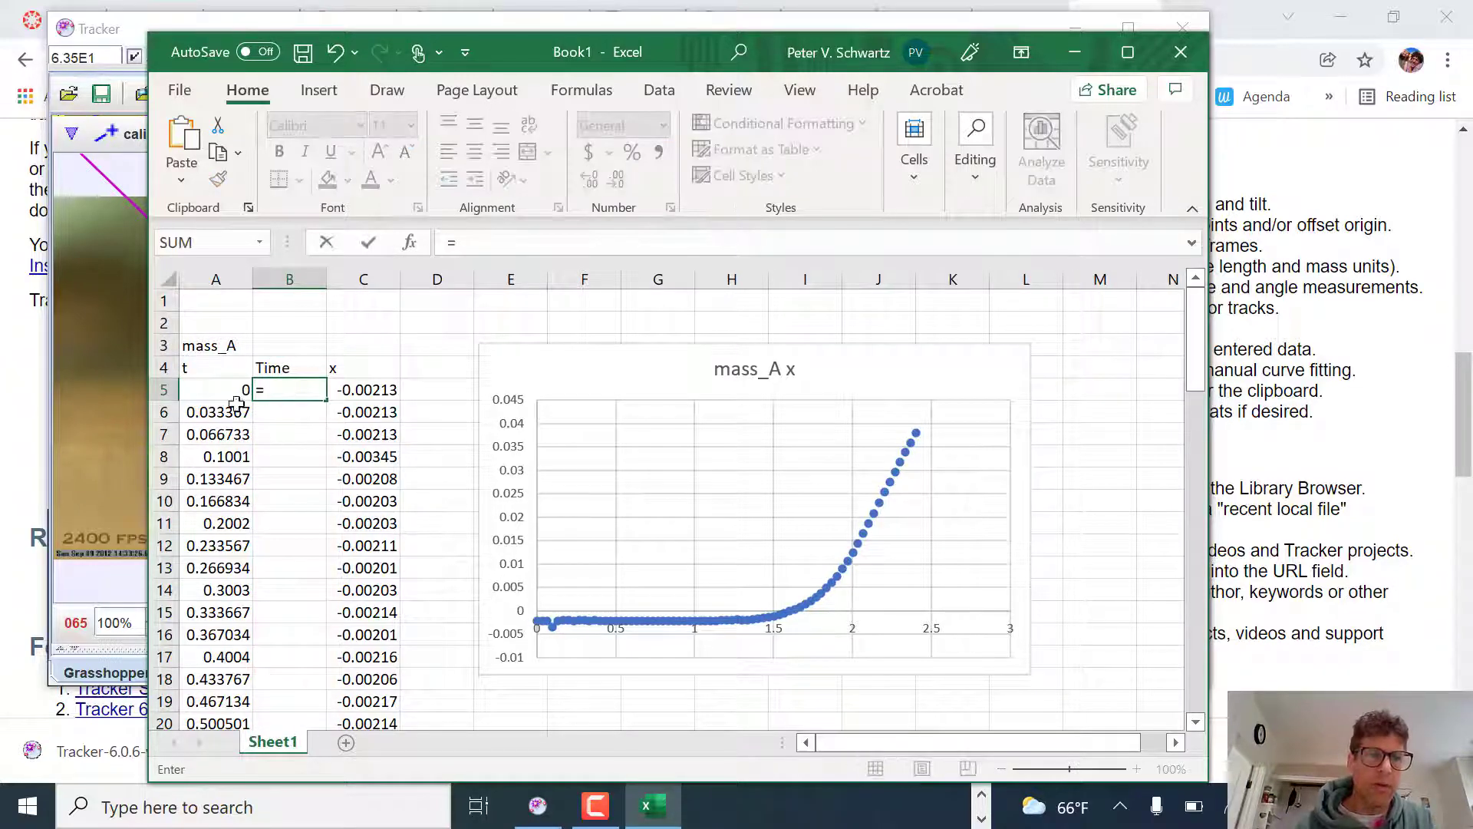
pyautogui.click(223, 395)
pyautogui.write('-1.2')
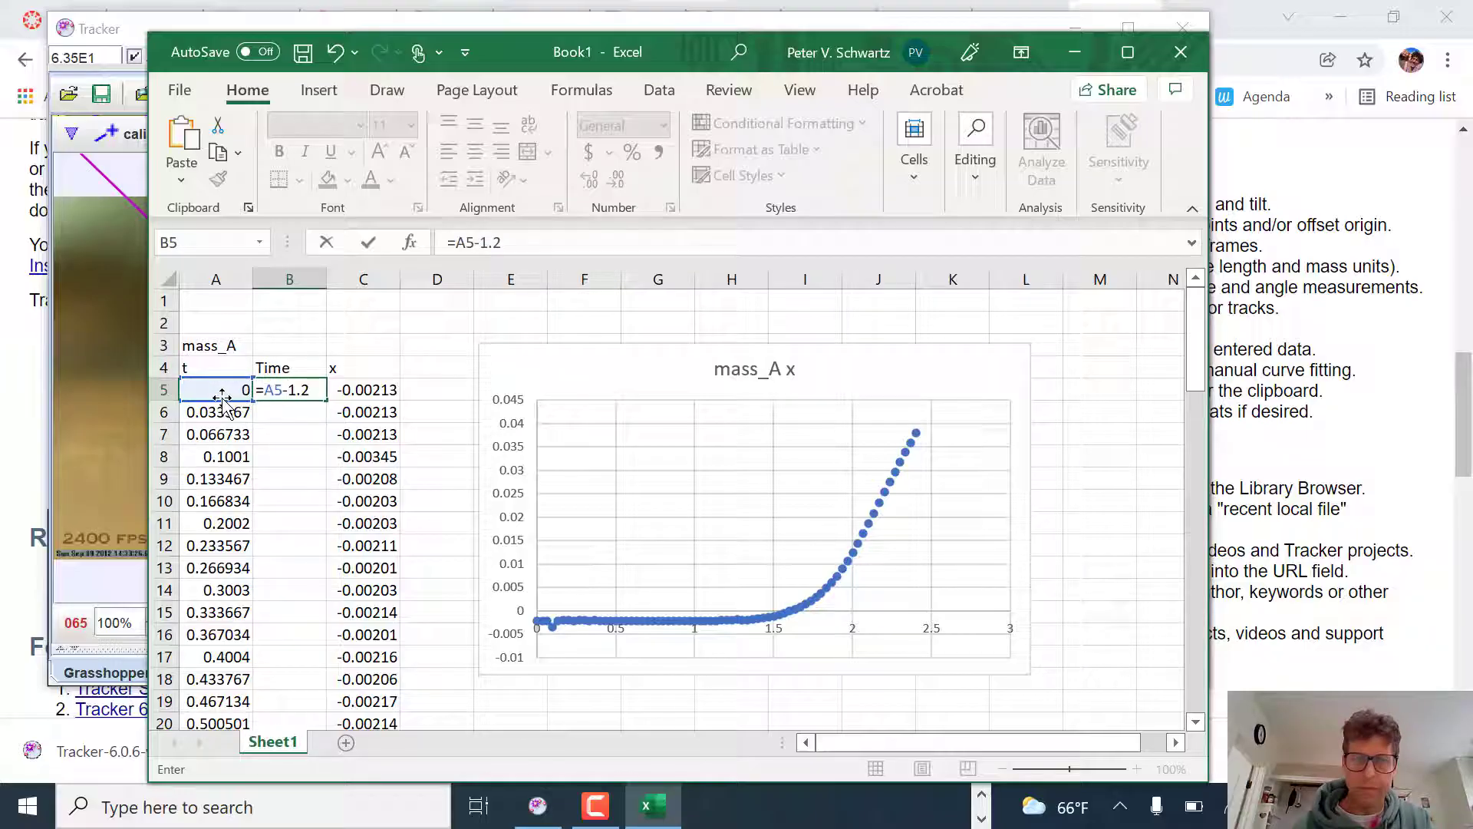
pyautogui.press('Return')
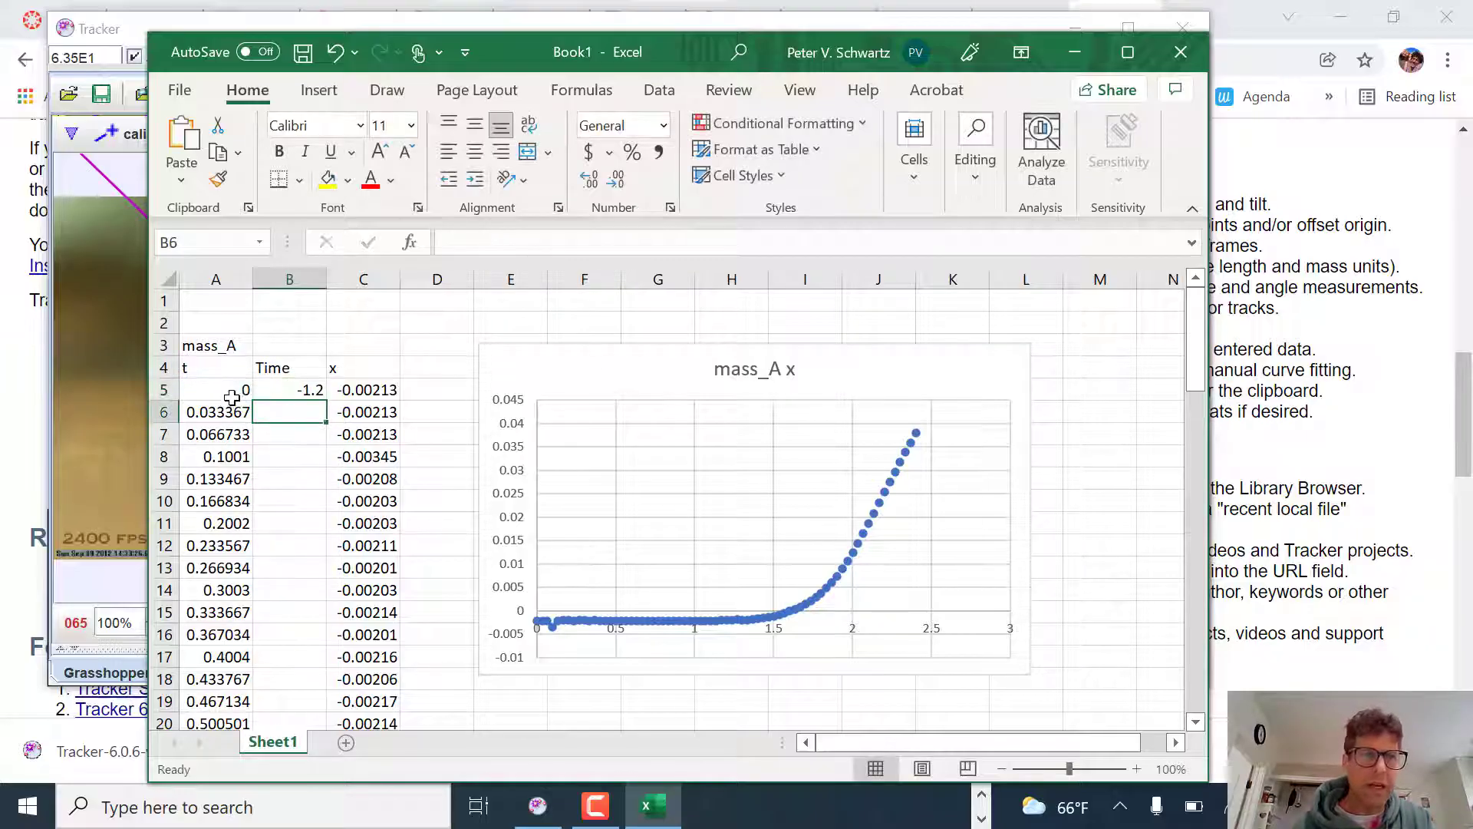
pyautogui.click(288, 389)
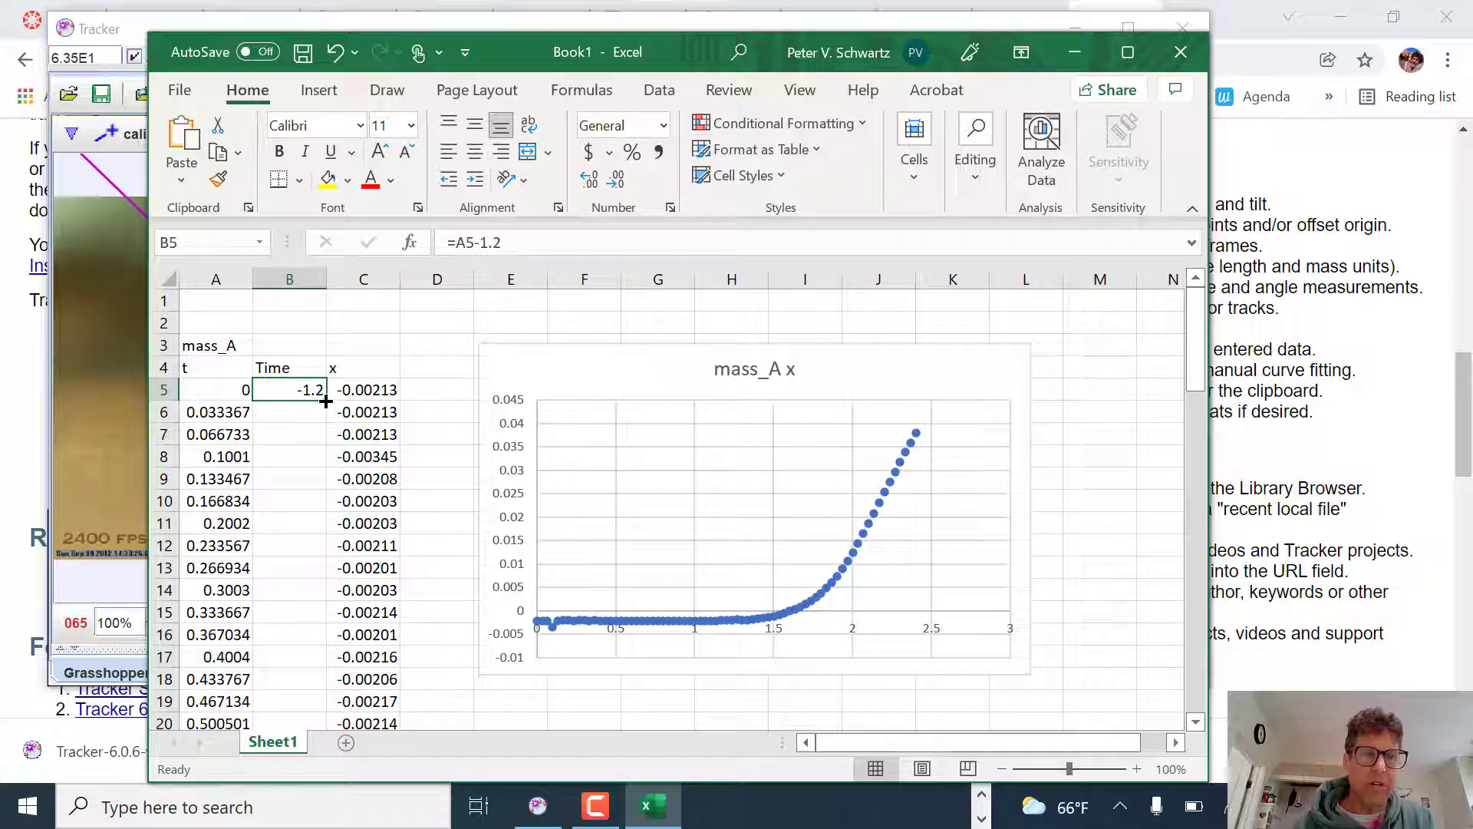
pyautogui.doubleClick(327, 400)
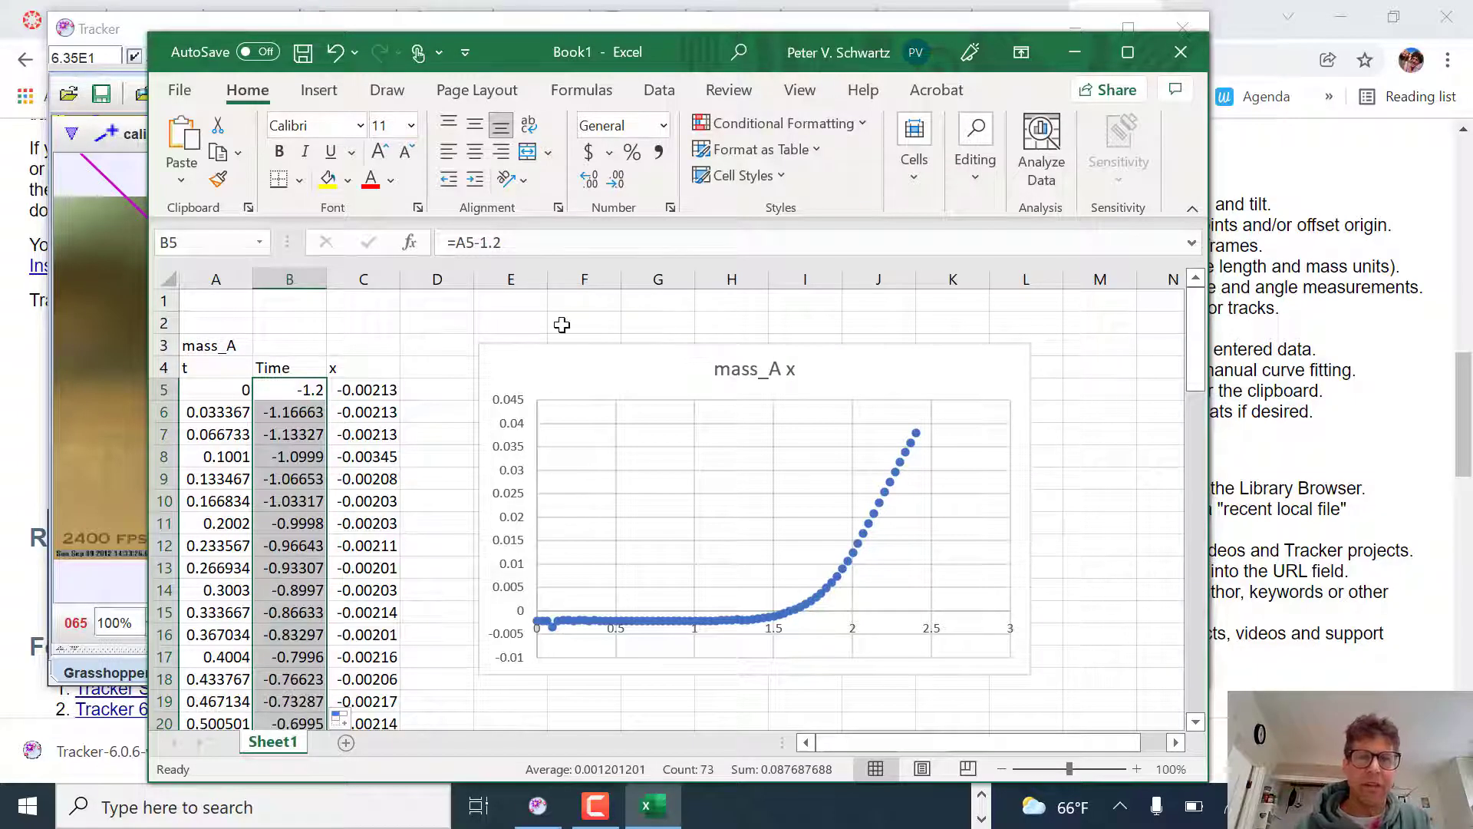
pyautogui.click(671, 354)
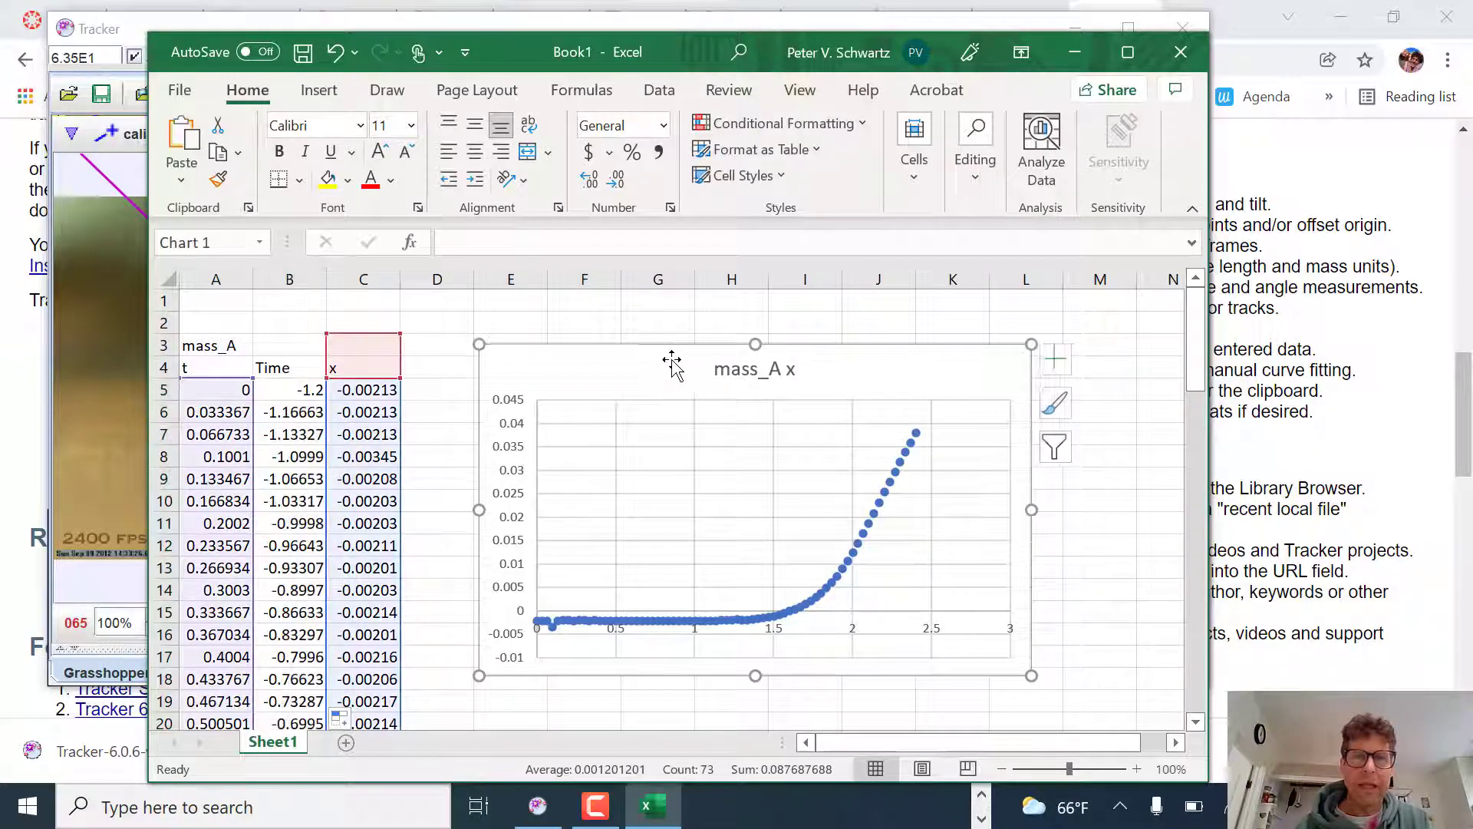
pyautogui.press('Delete')
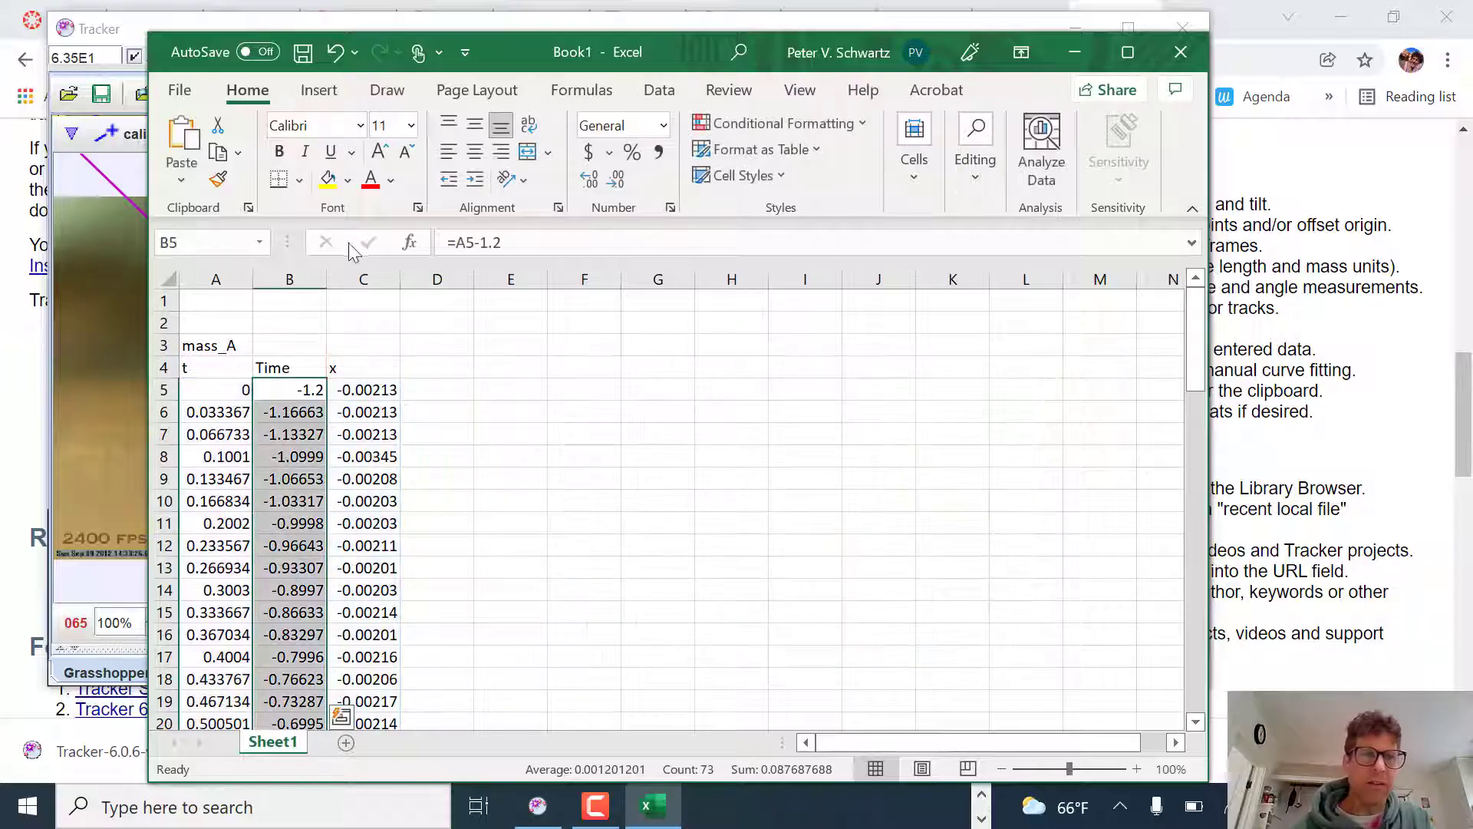
# - Delete rows 5–40 so data starts at t 1.201201, then select columns B:C
pyautogui.click(163, 390)
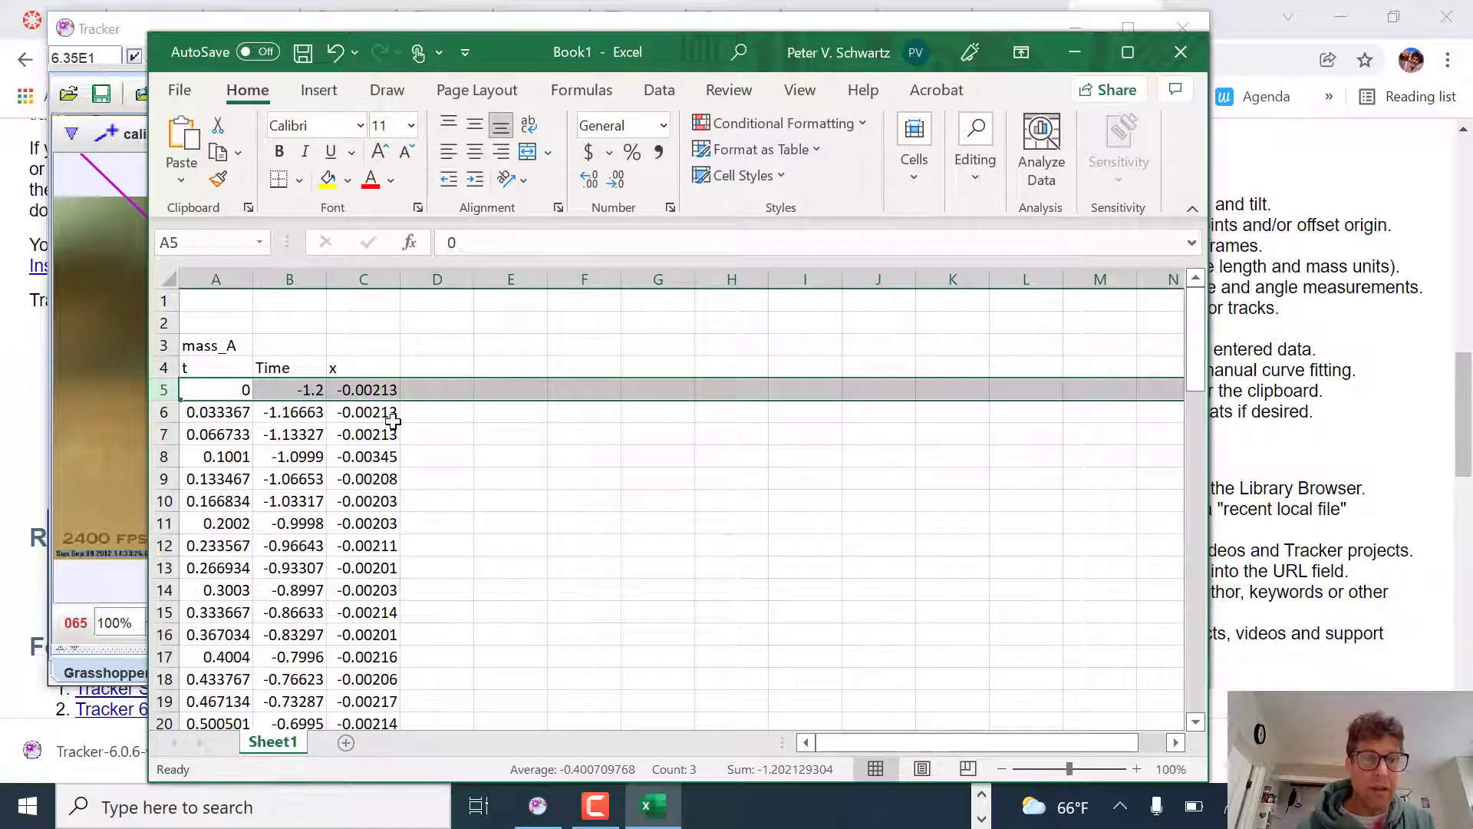
pyautogui.scroll(-6, 393, 421)
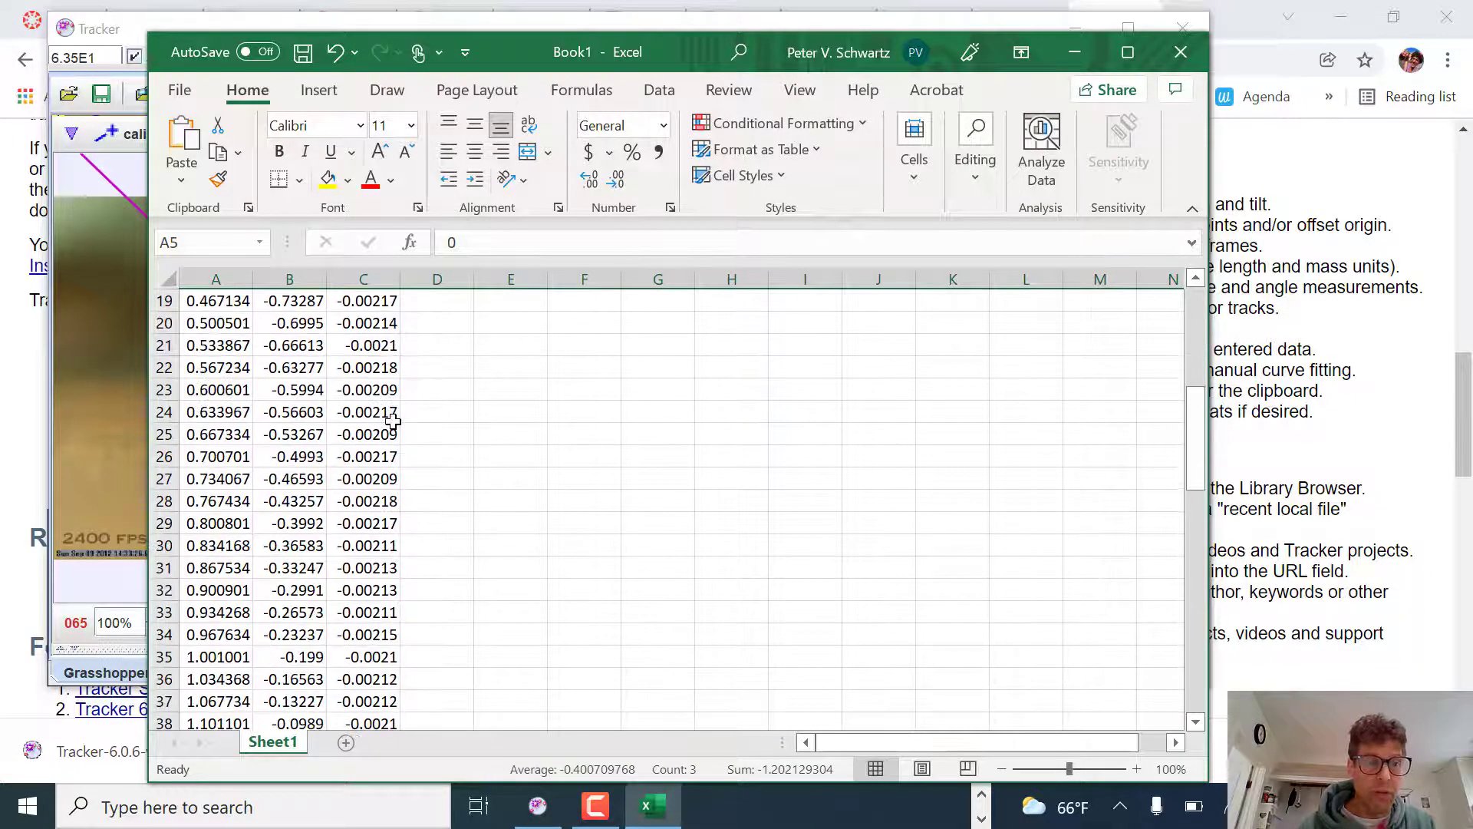
pyautogui.scroll(2, 393, 420)
pyautogui.scroll(-3, 393, 420)
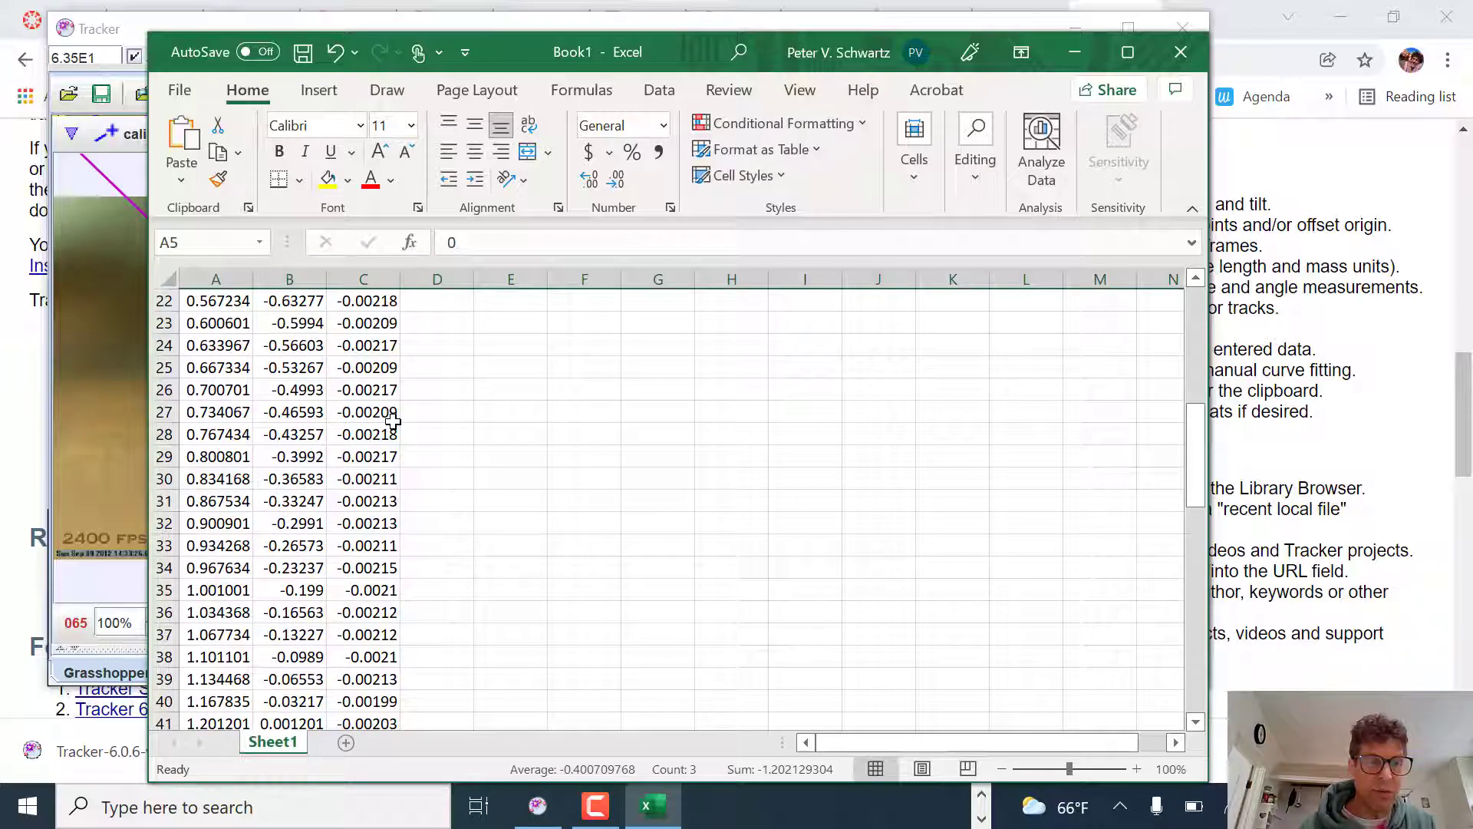
pyautogui.scroll(-2, 392, 420)
pyautogui.keyDown('shift'); pyautogui.click(166, 570); pyautogui.keyUp('shift')
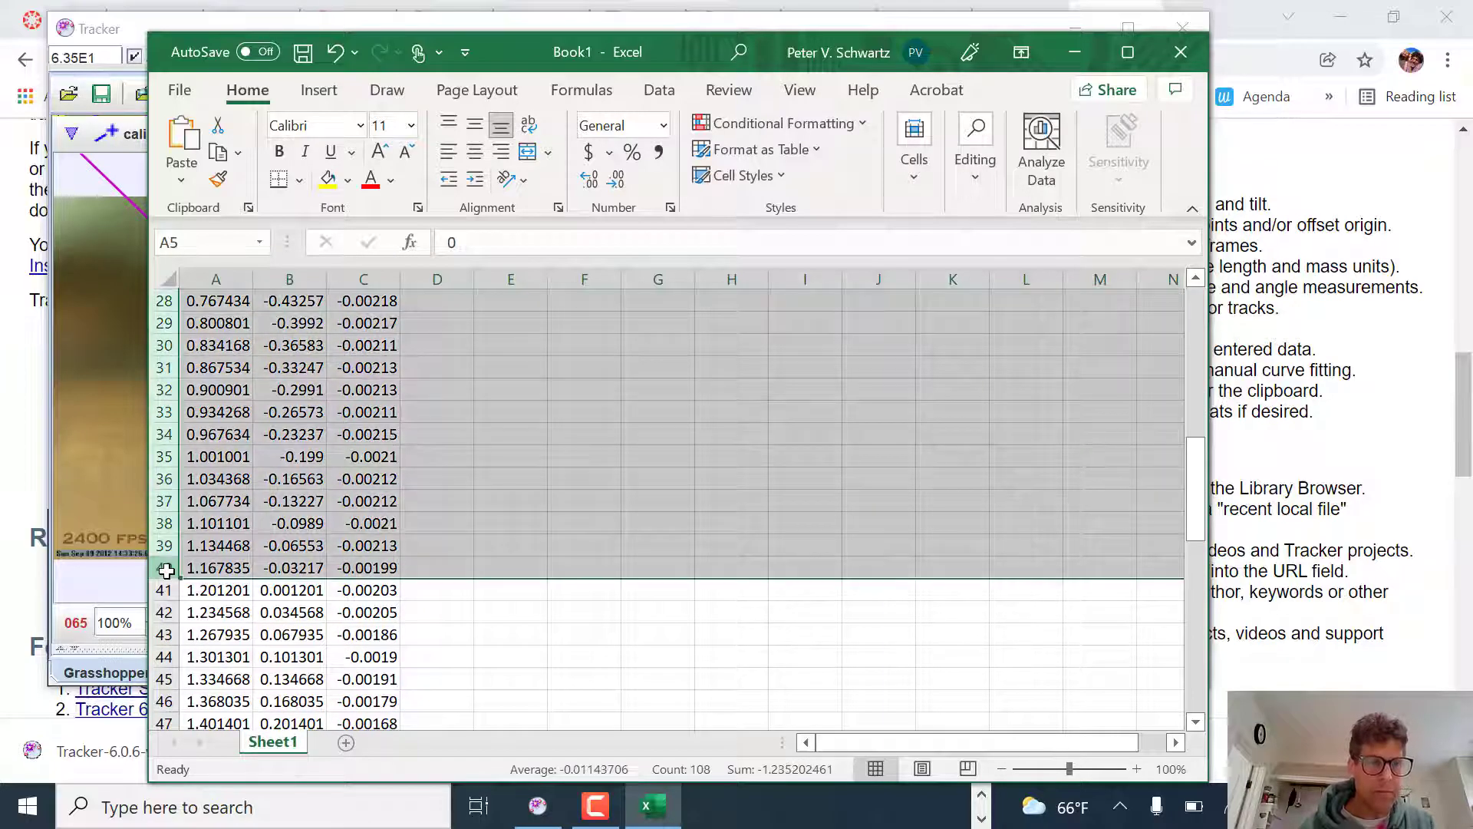
pyautogui.rightClick(165, 569)
pyautogui.click(222, 381)
pyautogui.click(731, 456)
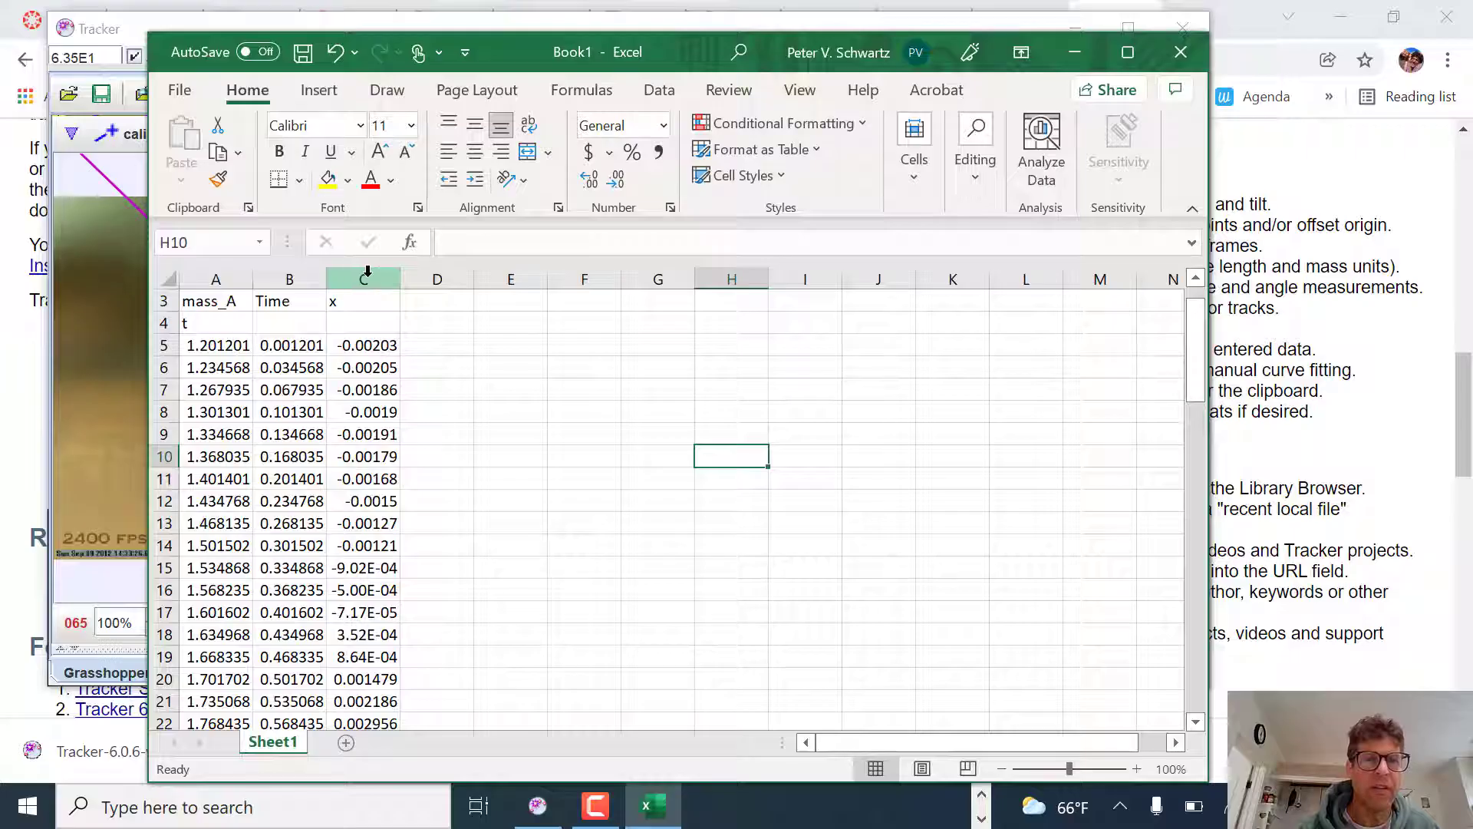
pyautogui.moveTo(289, 278); pyautogui.dragTo(372, 277)
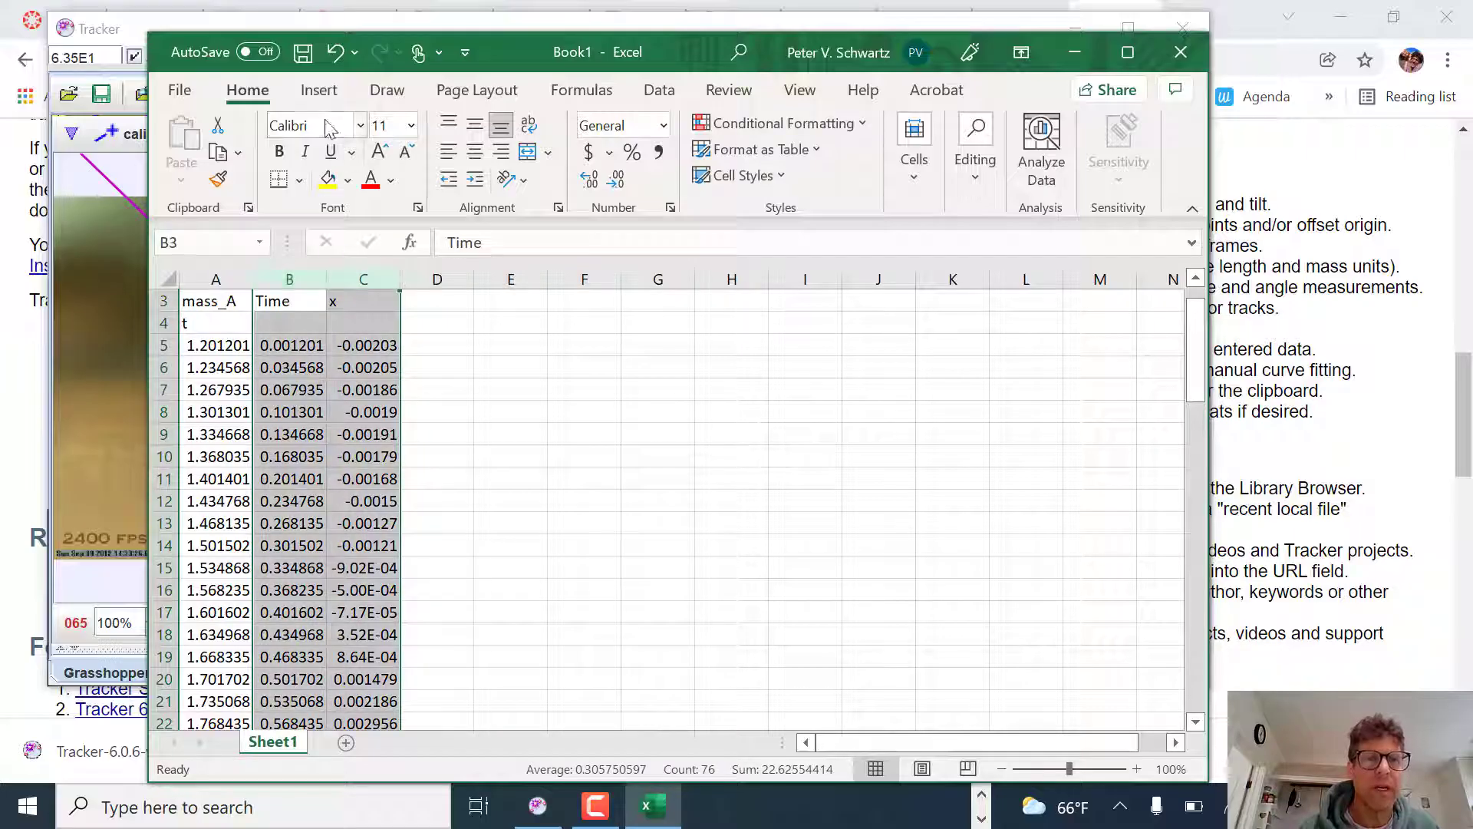
# - Insert a scatter chart of x against Time and place it right of the data
pyautogui.click(315, 92)
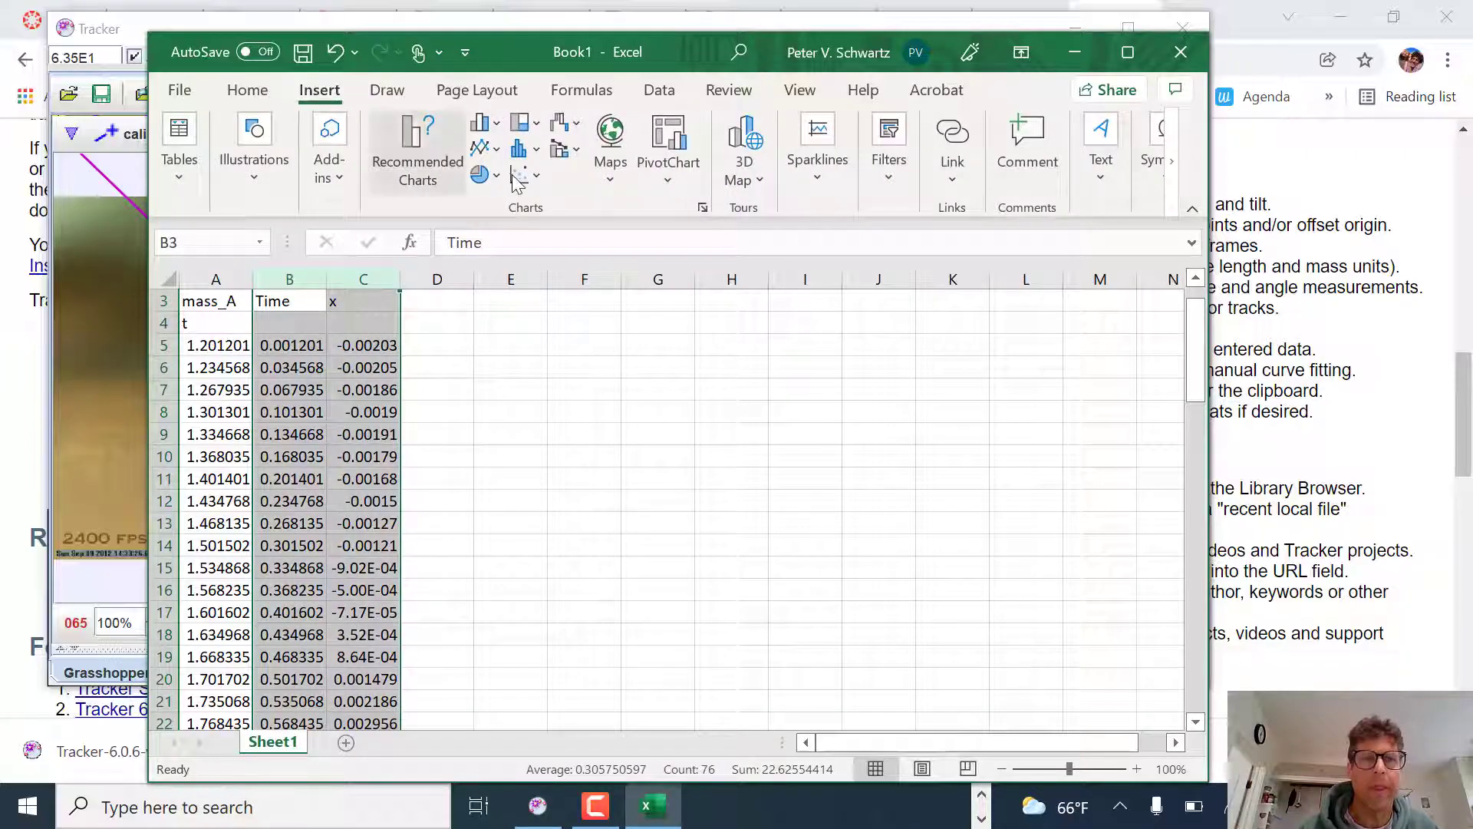
pyautogui.click(516, 176)
pyautogui.click(537, 253)
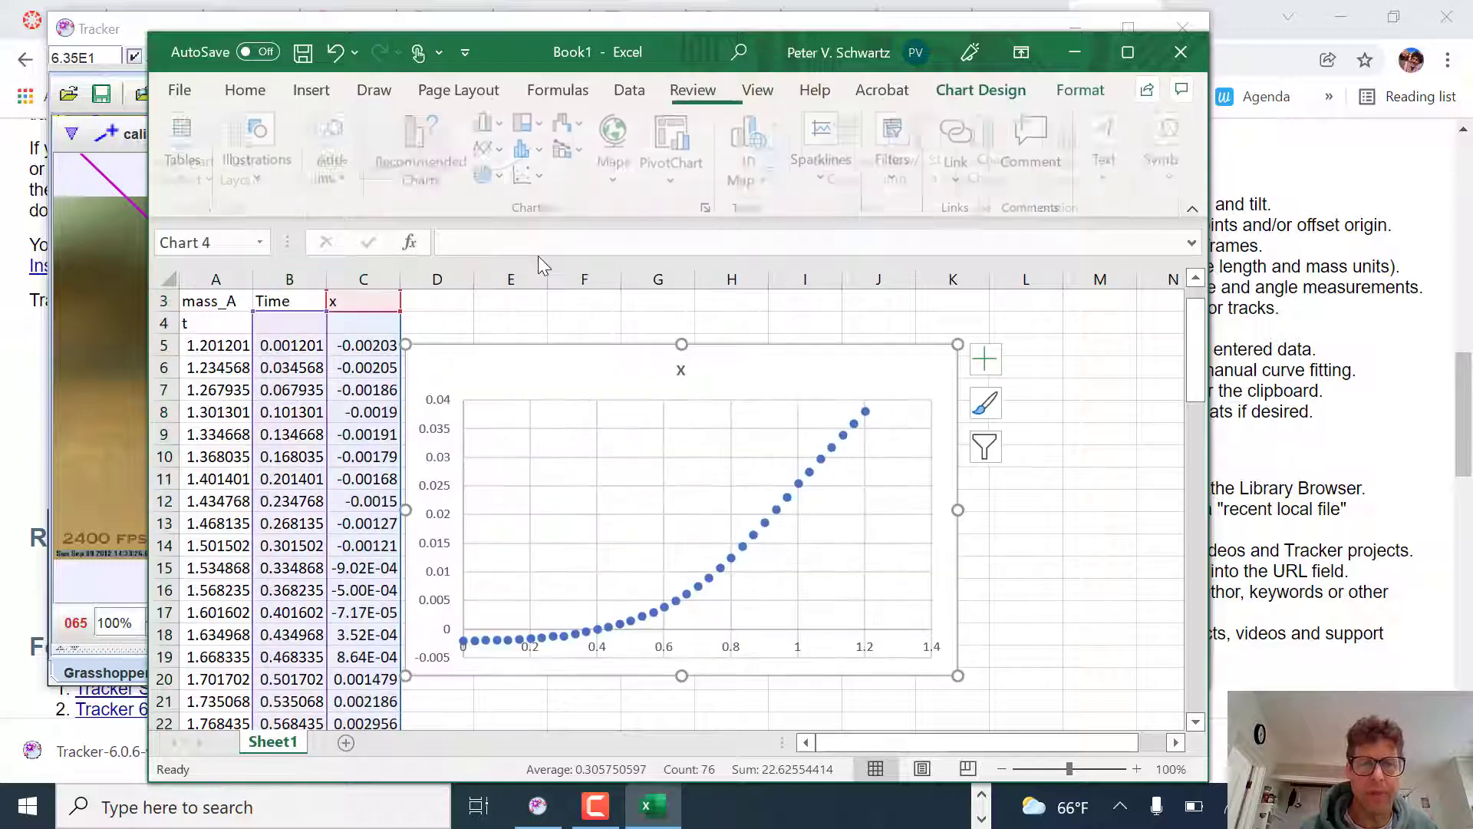
pyautogui.moveTo(665, 388); pyautogui.dragTo(1019, 296)
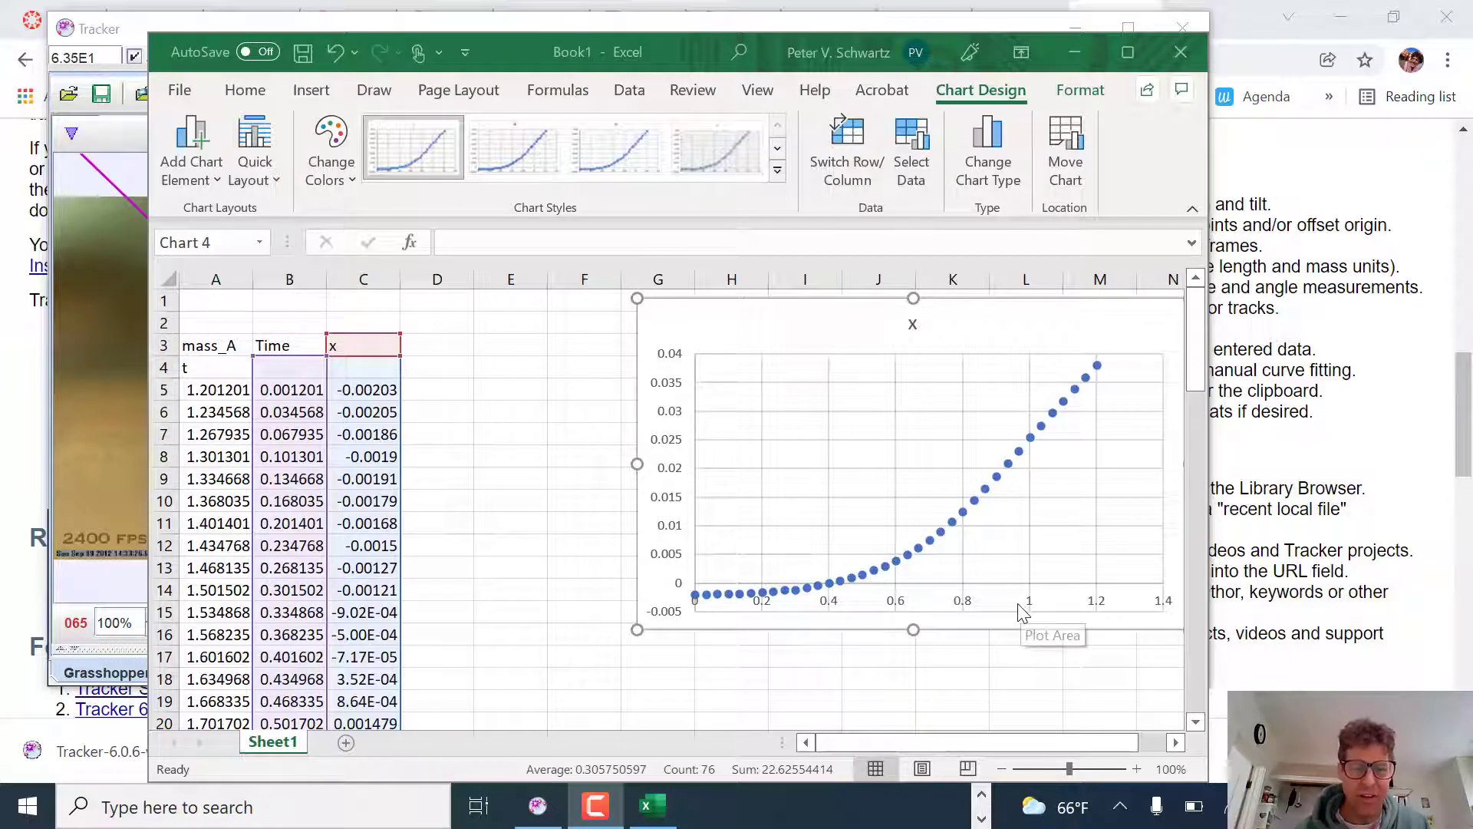
pyautogui.click(544, 810)
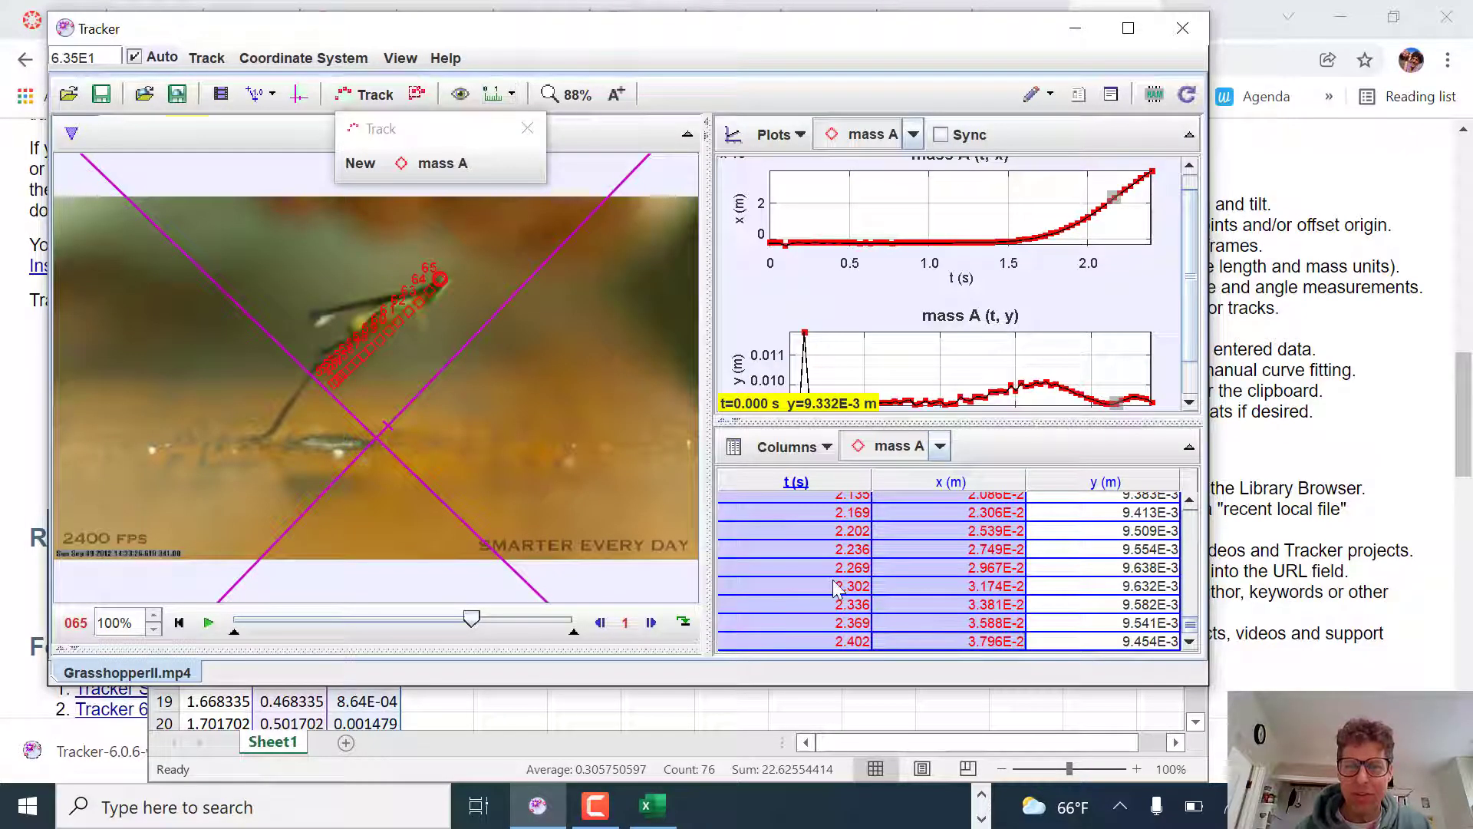
pyautogui.scroll(15, 837, 589)
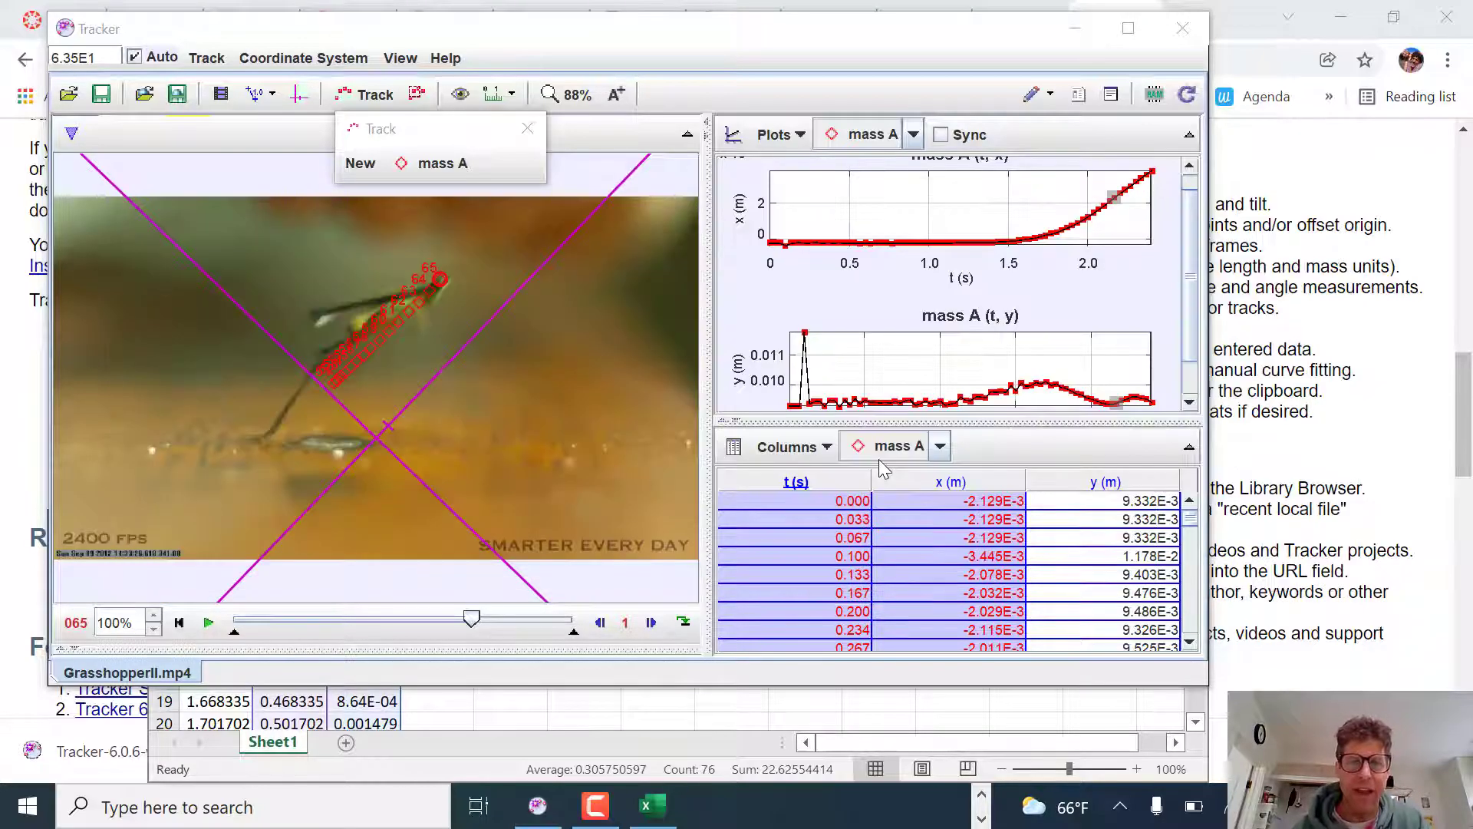
pyautogui.hotkey('alt', 'Tab')
pyautogui.hotkey('alt', 'Tab')
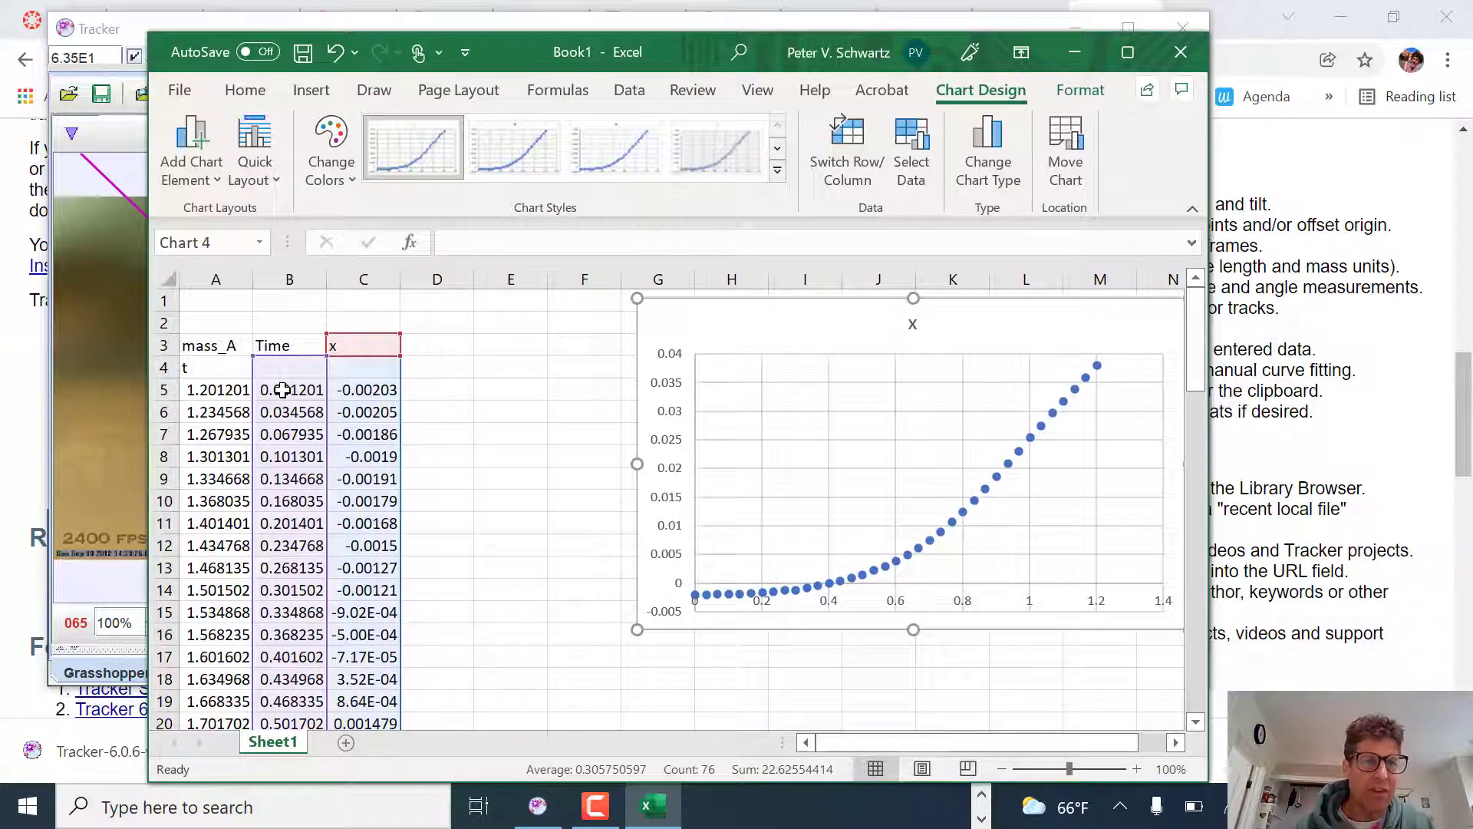
# - Set B5 to 0 and fill the Time column down with =B5+(1/2400) from B6
pyautogui.click(283, 391)
pyautogui.write('0')
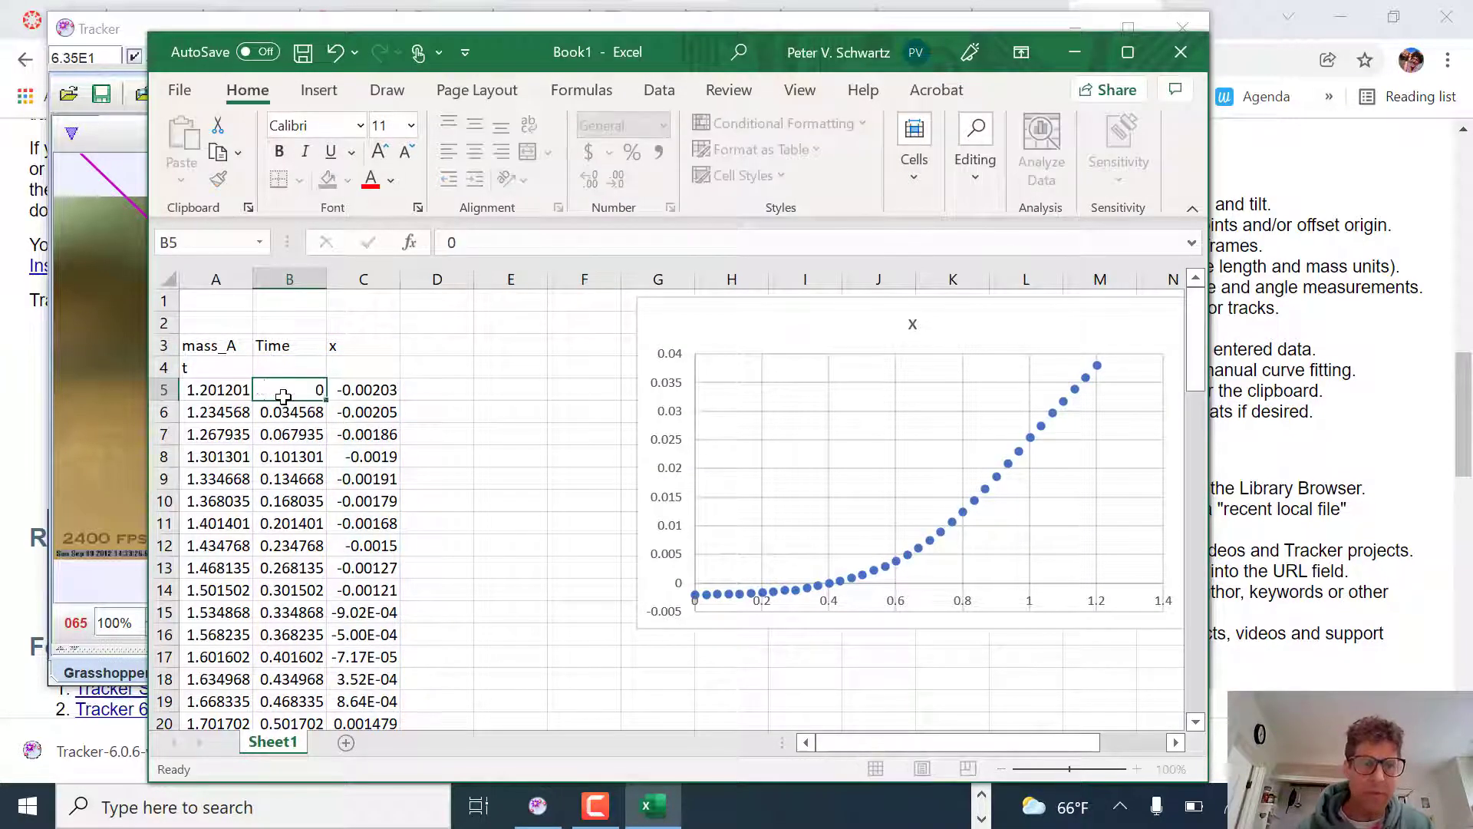
pyautogui.press('Return')
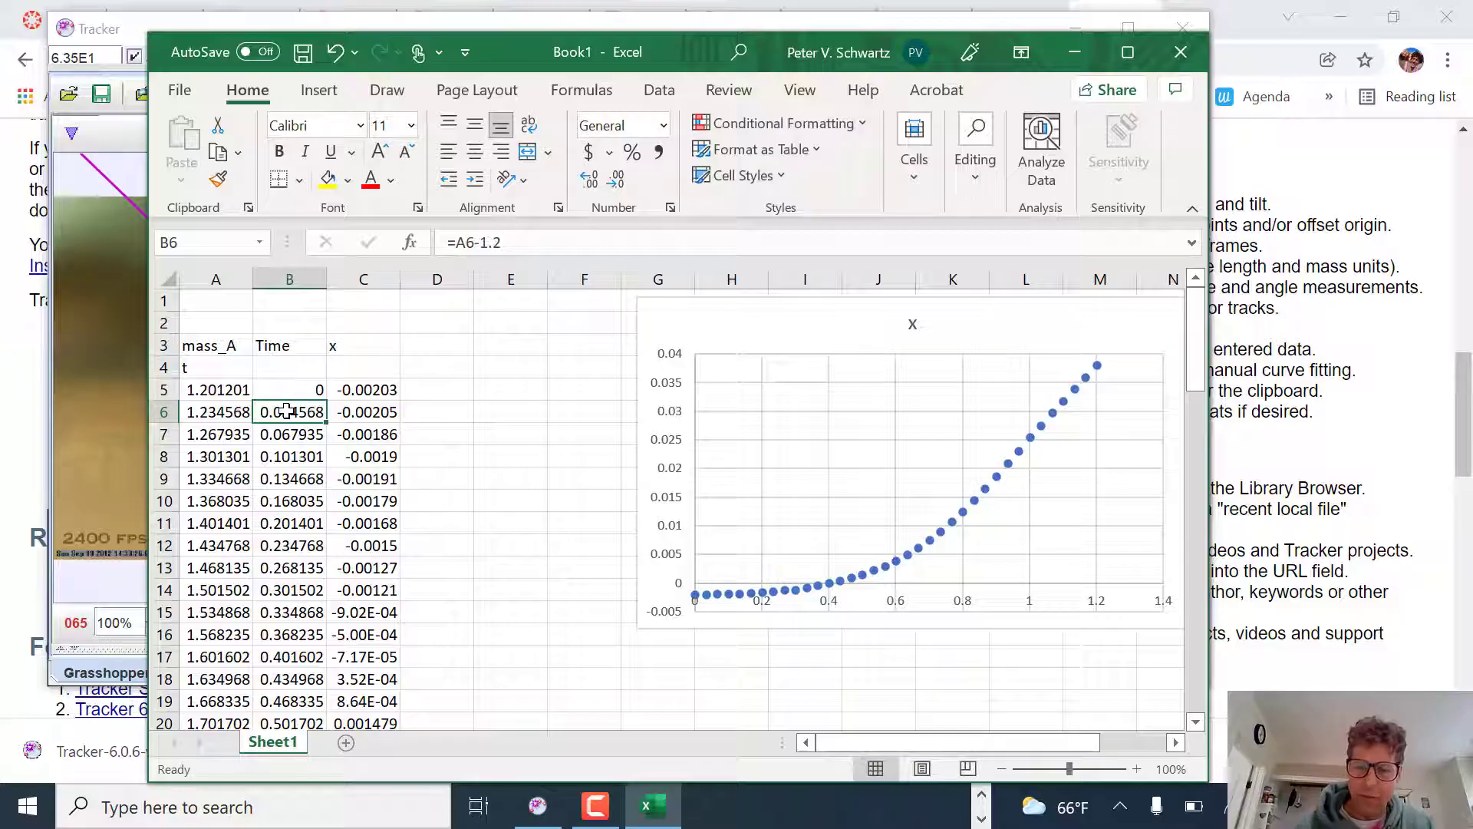
pyautogui.write('=')
pyautogui.click(288, 389)
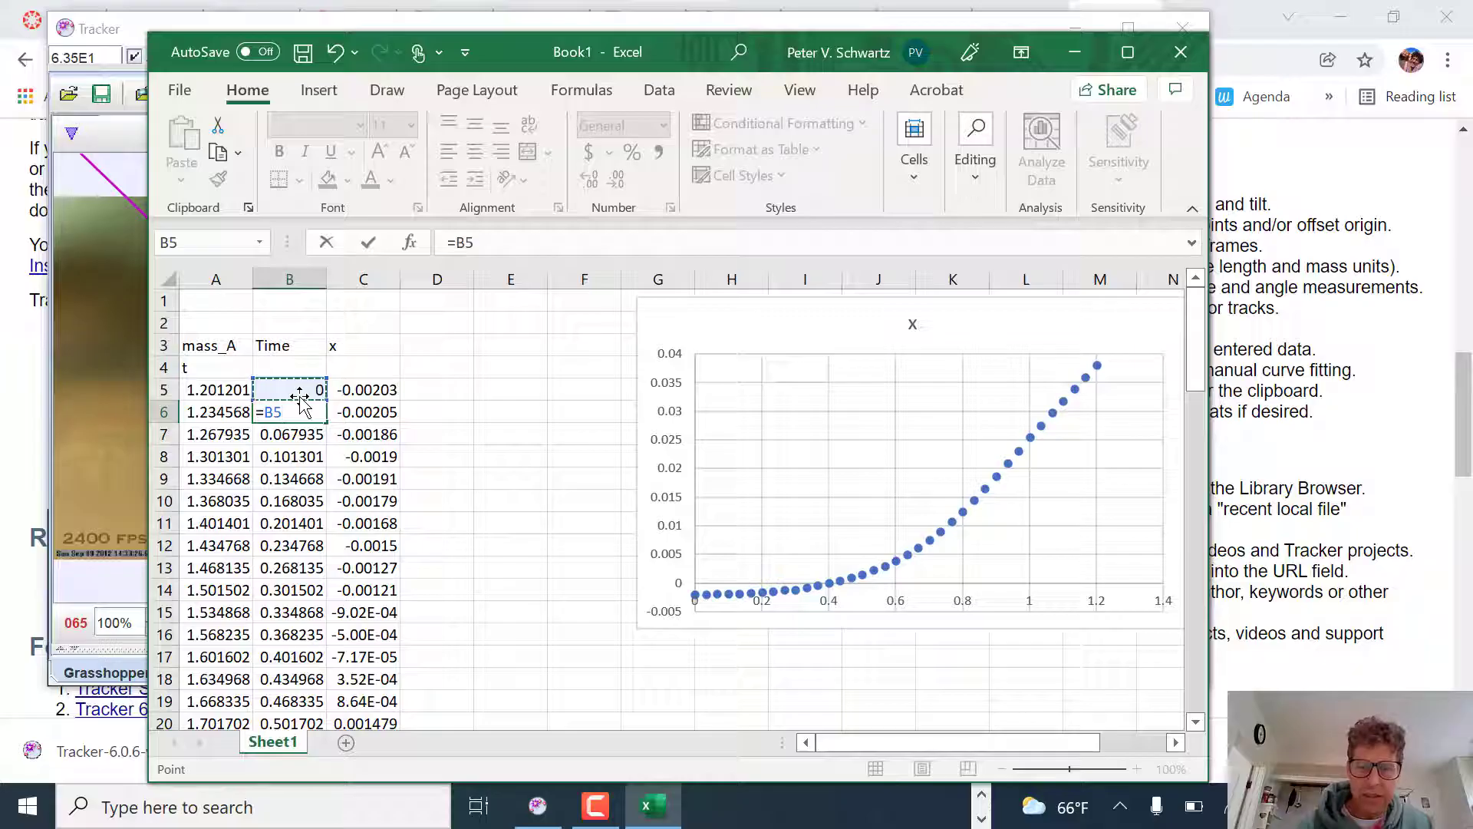
pyautogui.write('+')
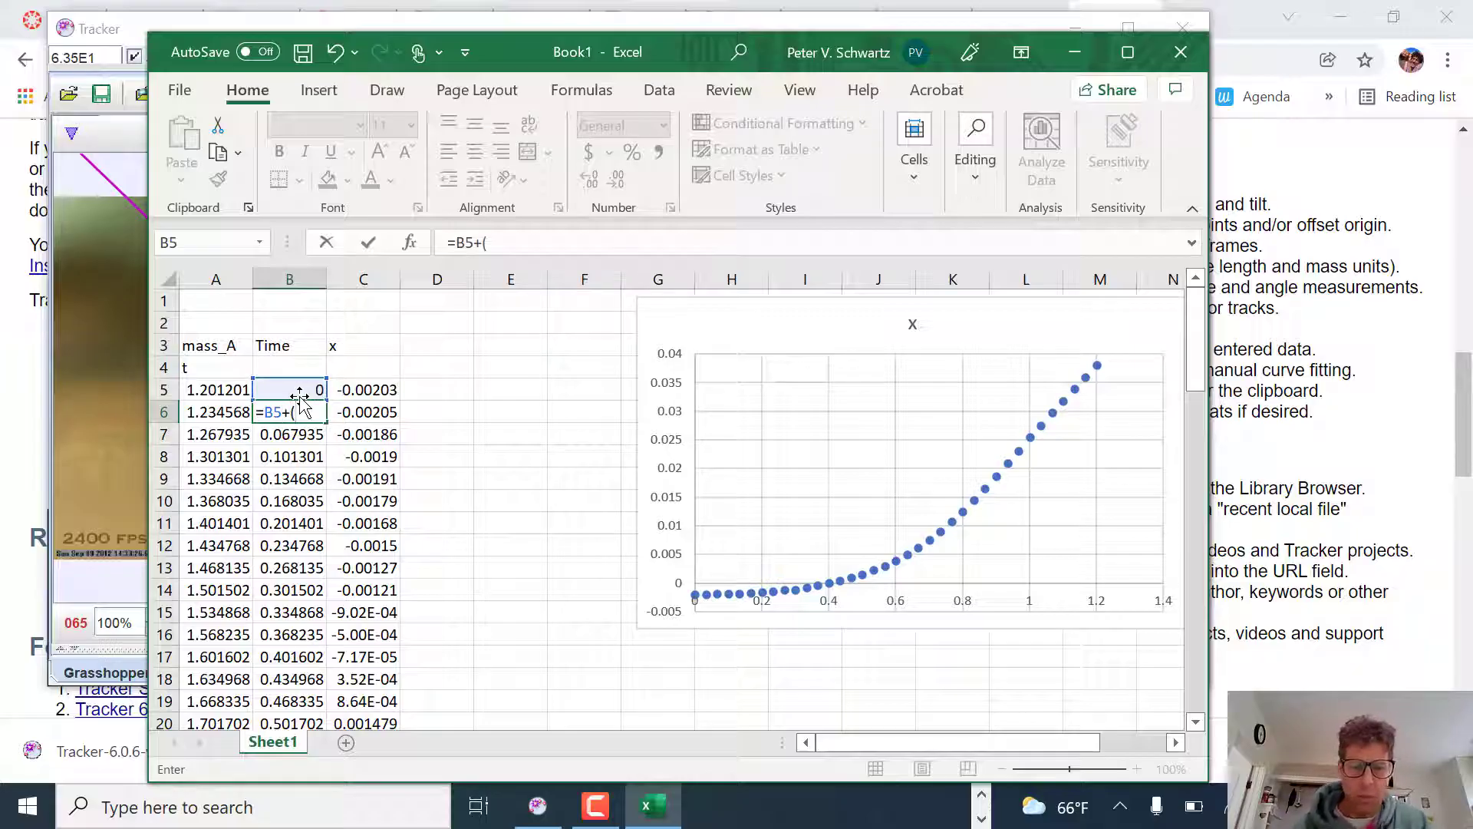
pyautogui.write('(1/2400')
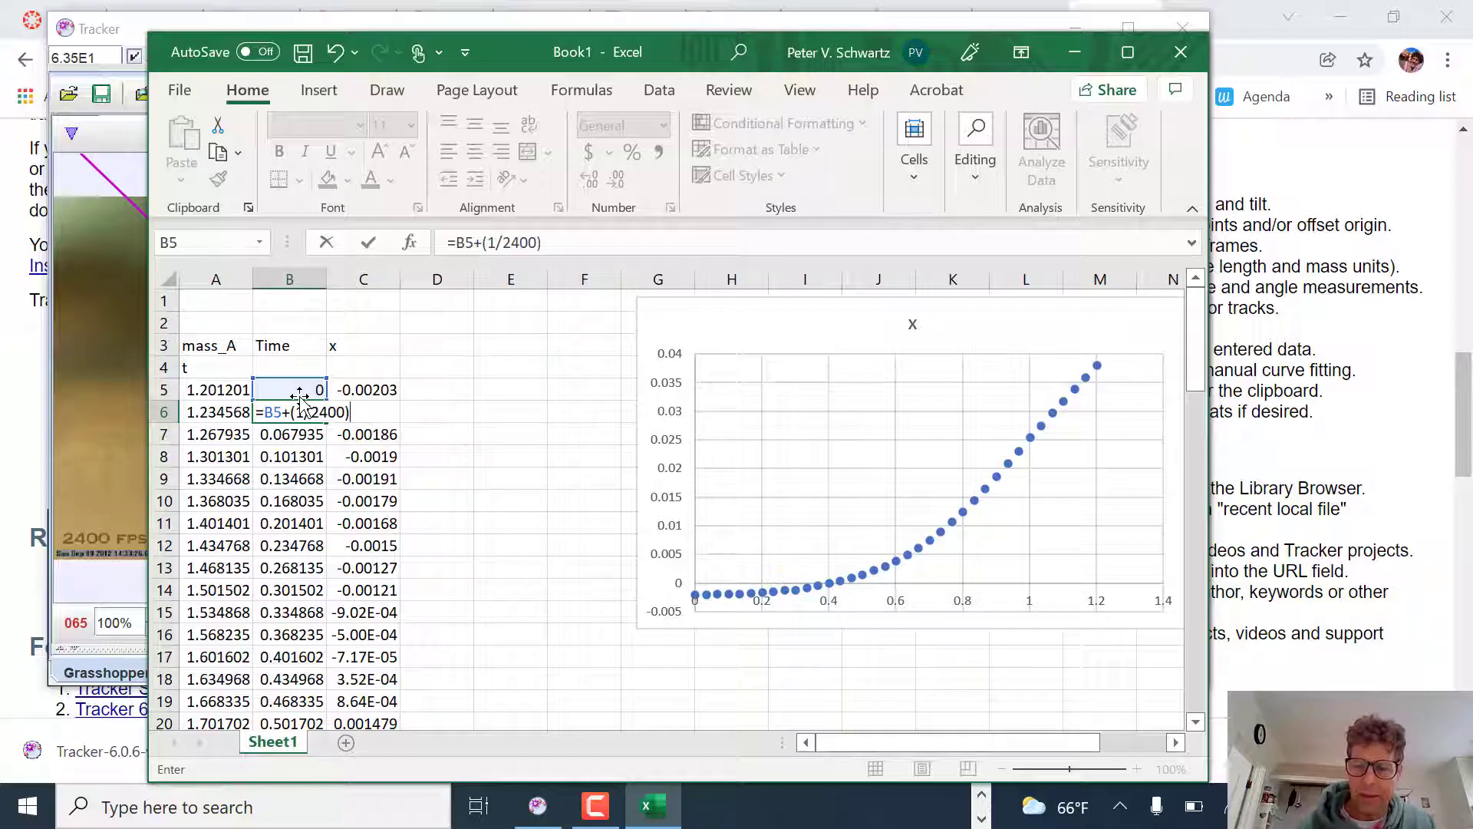
pyautogui.write(')')
pyautogui.press('Return')
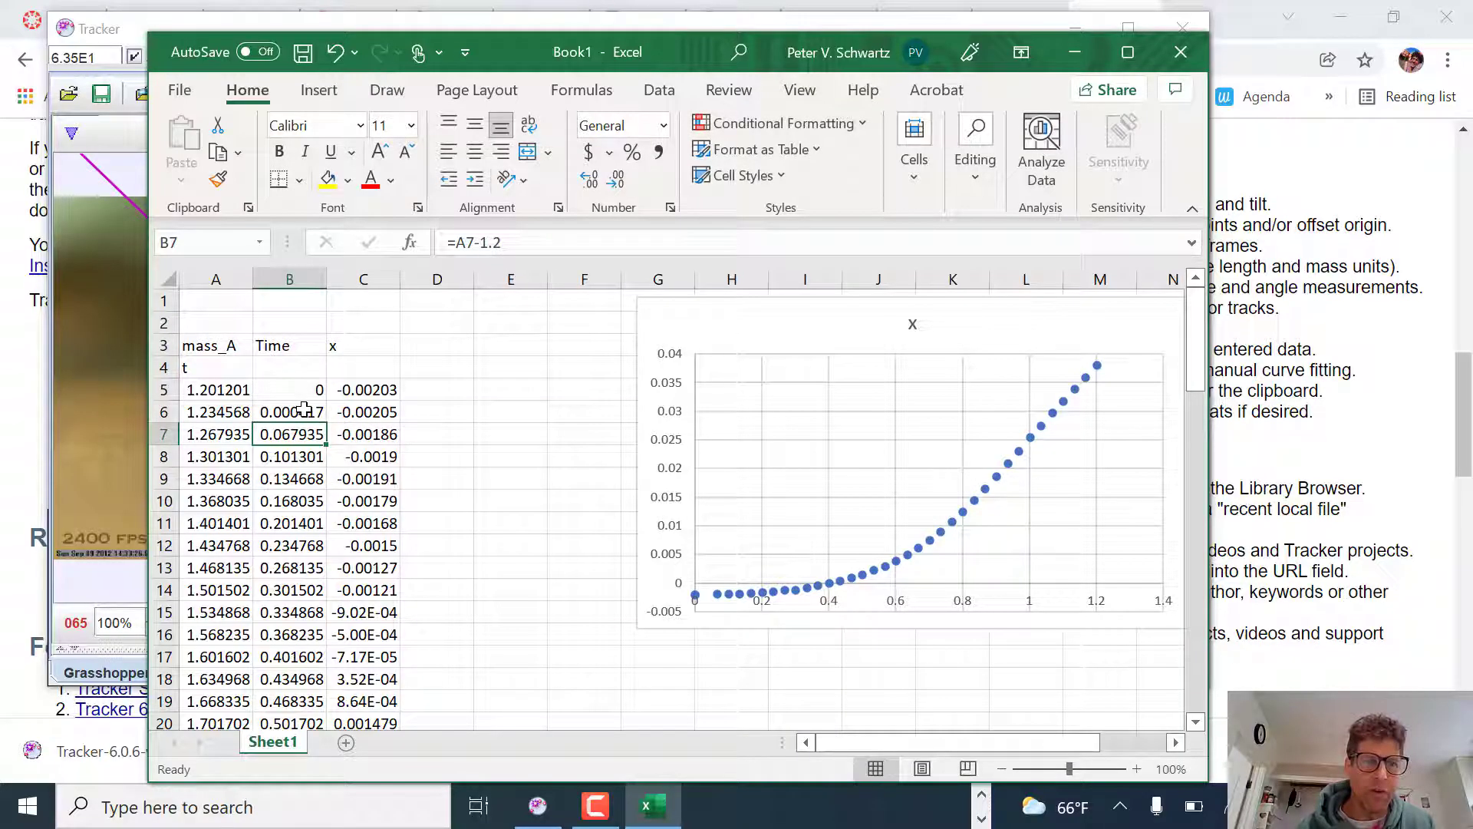
pyautogui.click(304, 415)
pyautogui.doubleClick(326, 416)
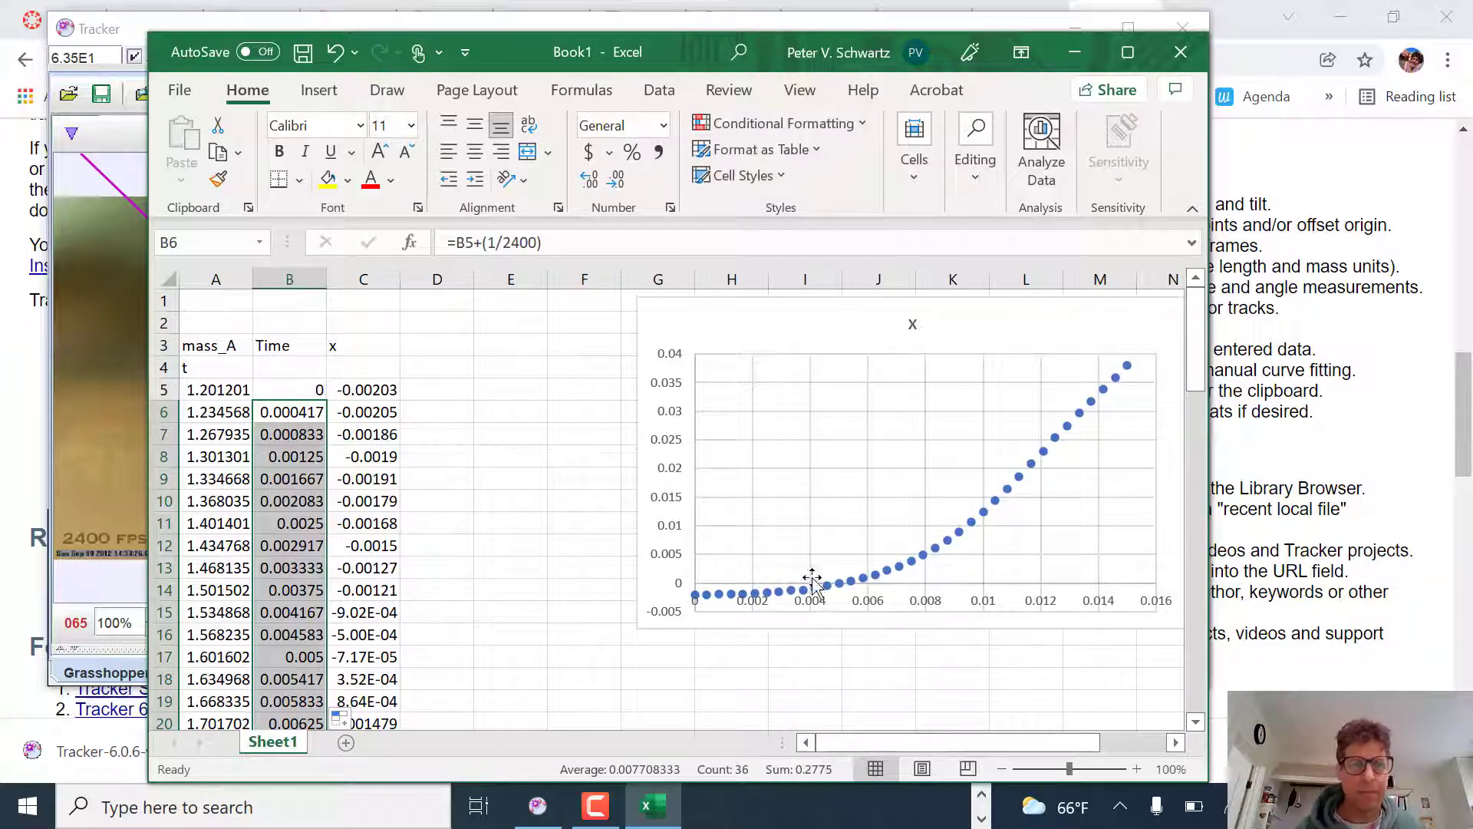
# - Add the heading 'v' in D3 and a starting velocity of 0 in D5
pyautogui.click(442, 345)
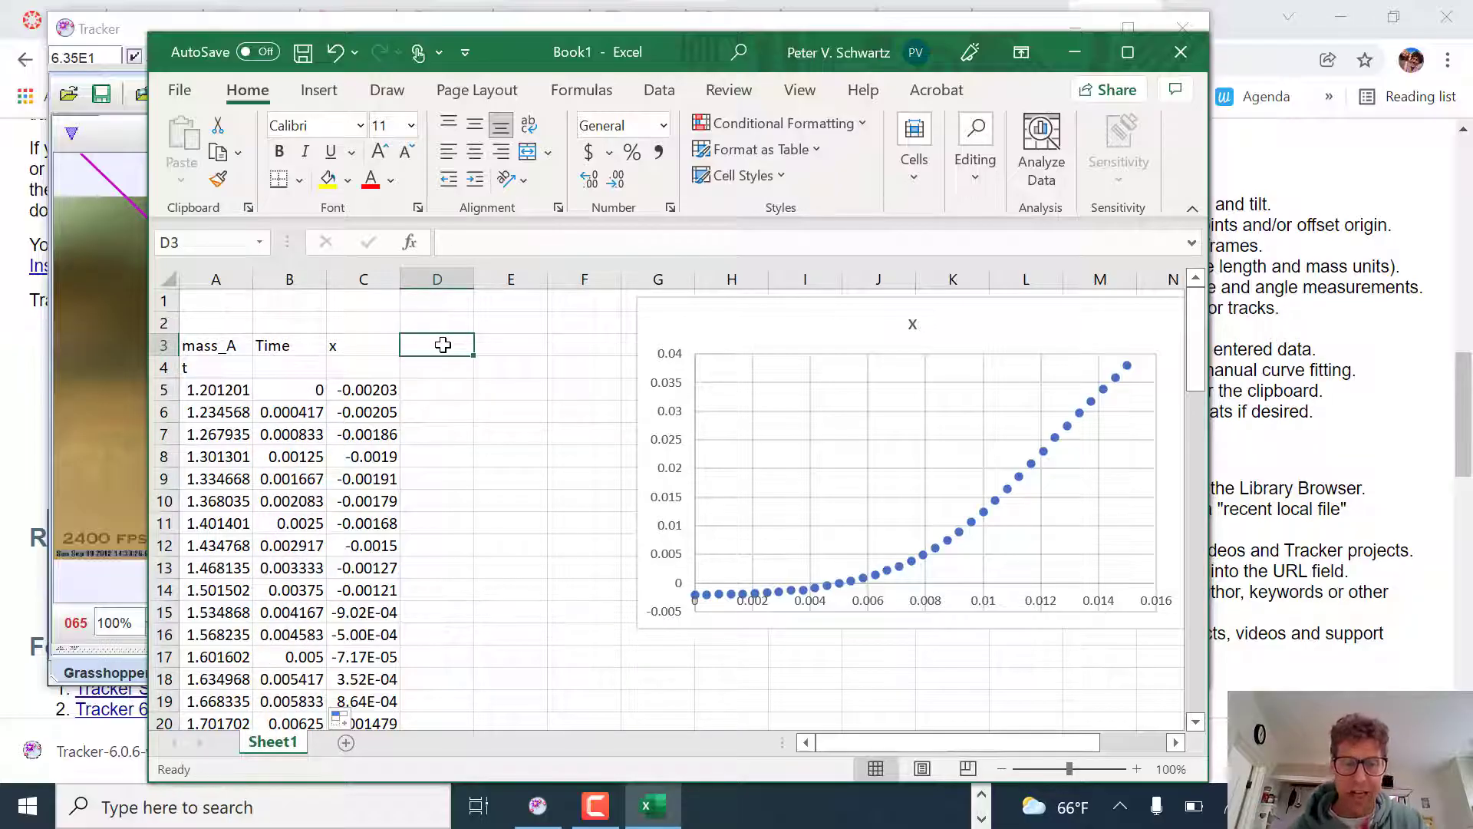
pyautogui.write('v')
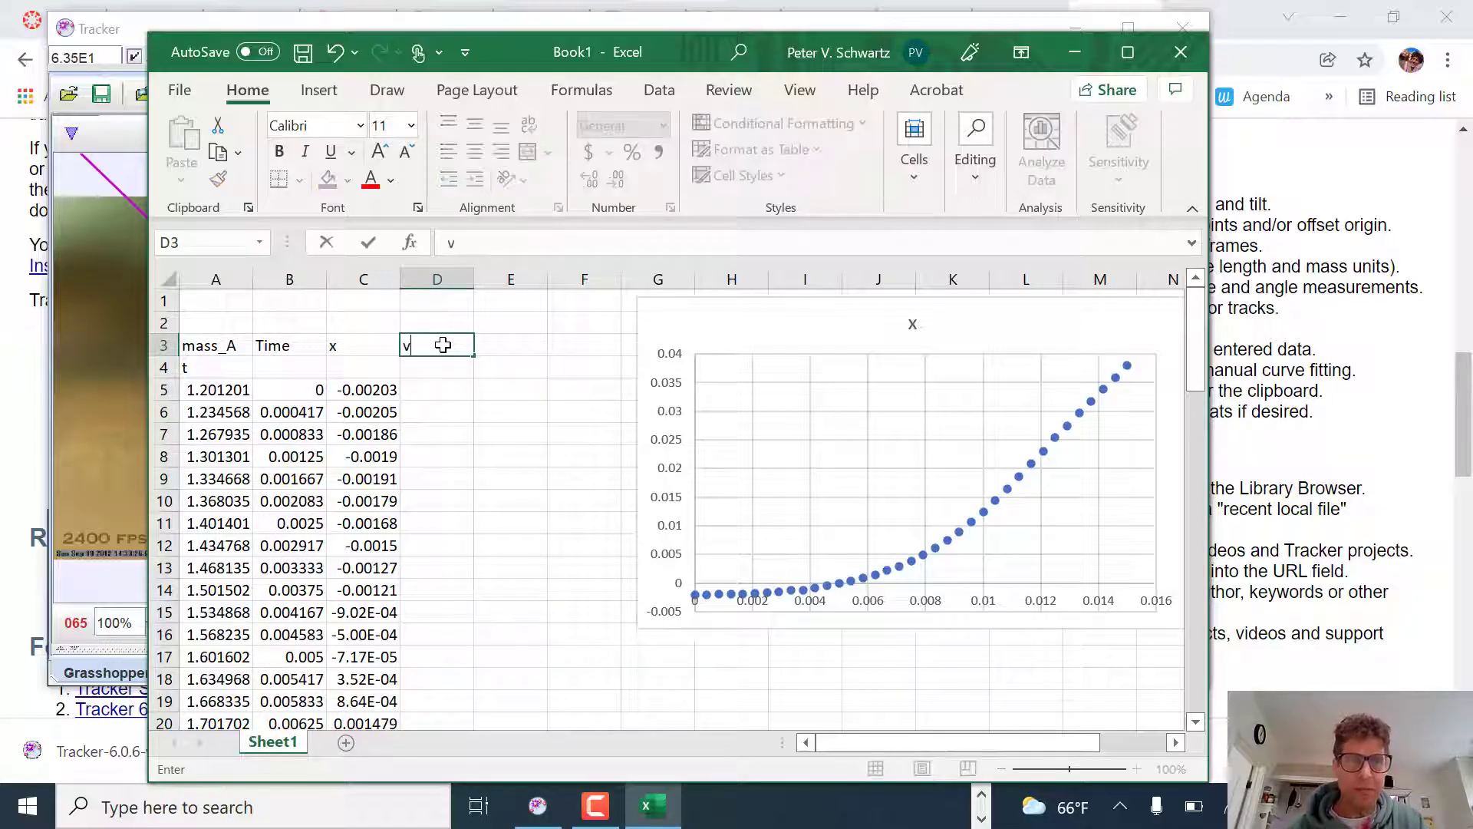
pyautogui.click(429, 391)
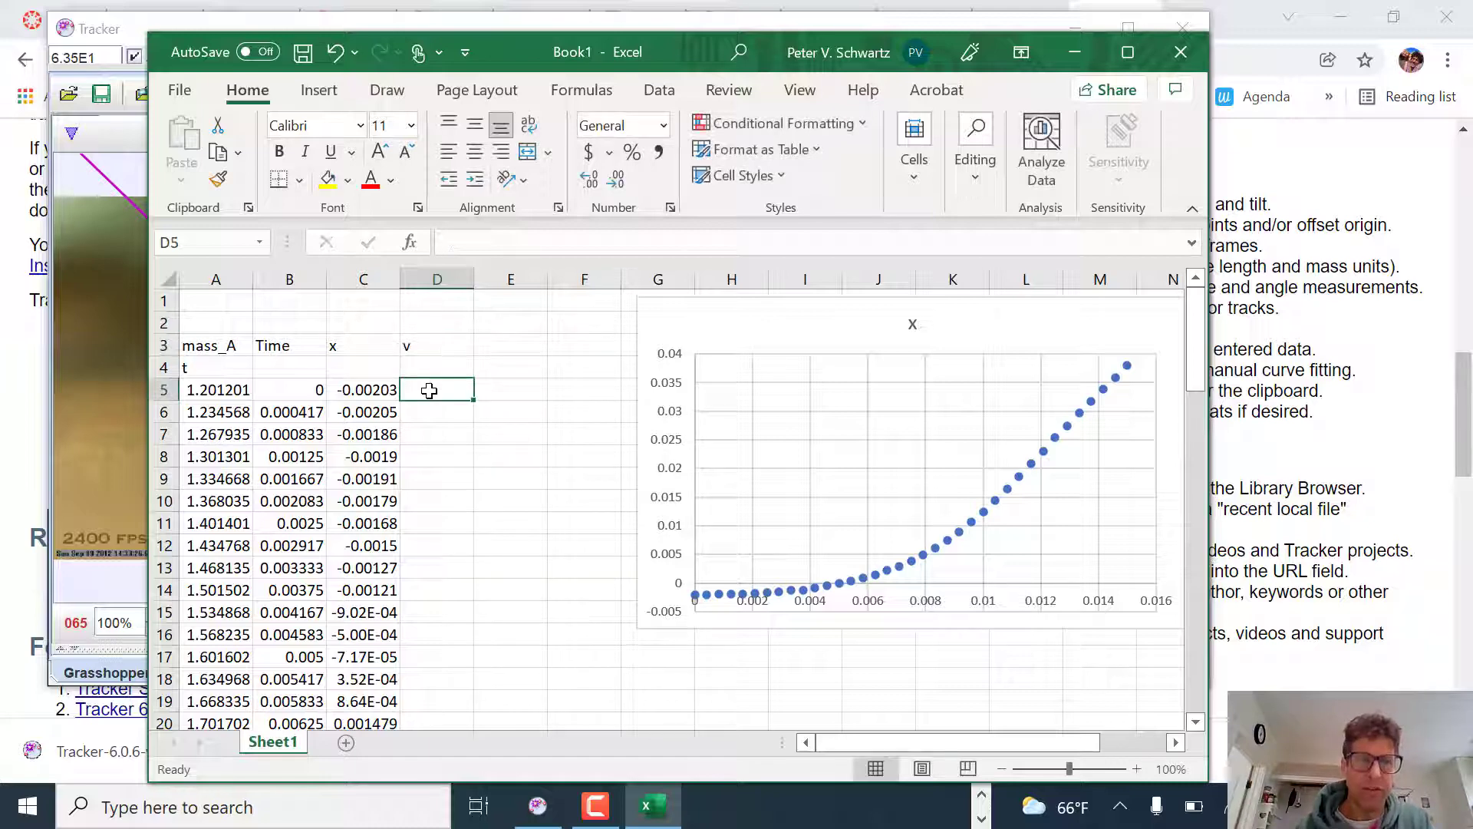
pyautogui.write('0')
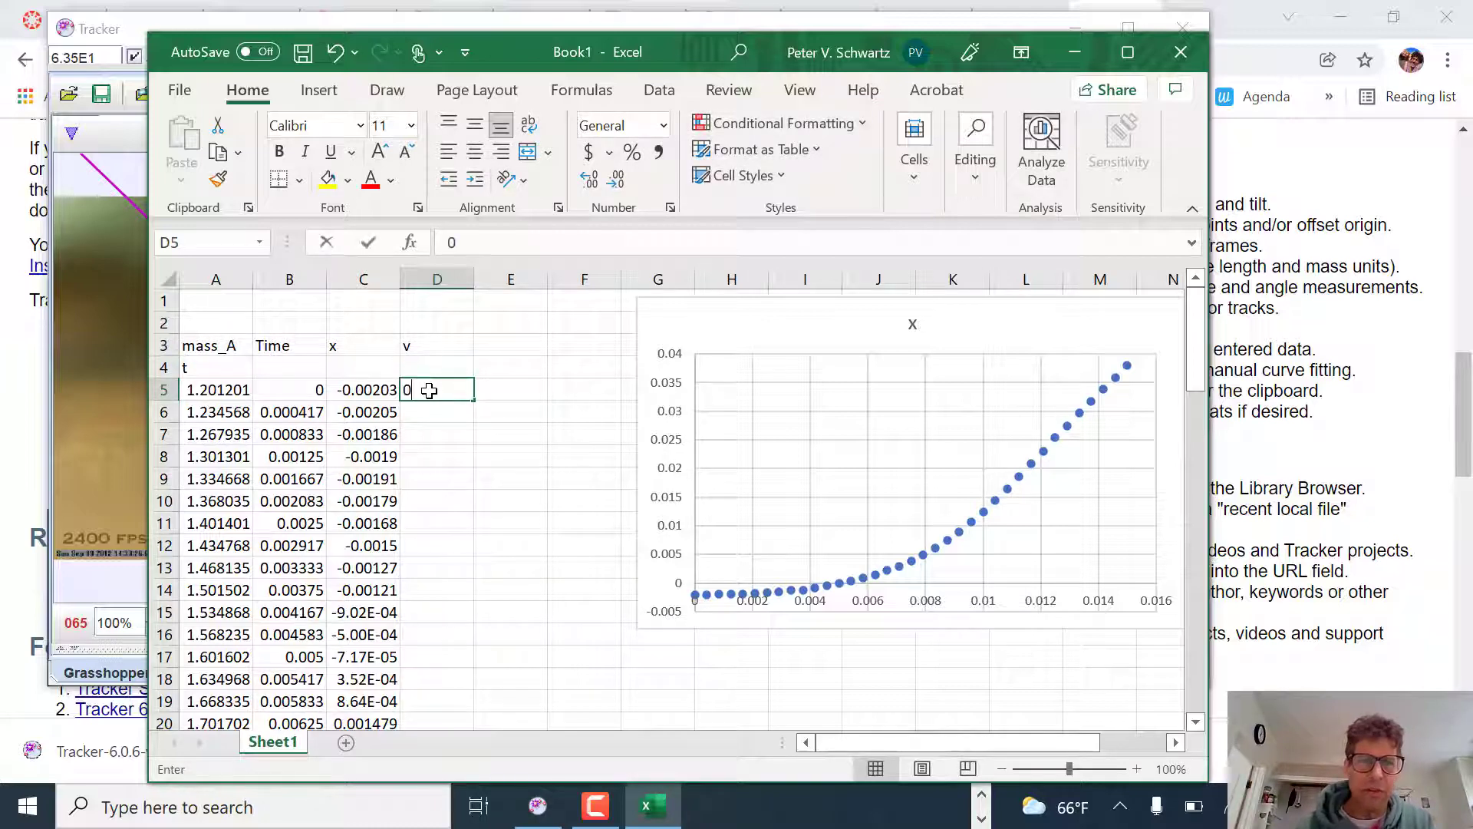
pyautogui.press('Return')
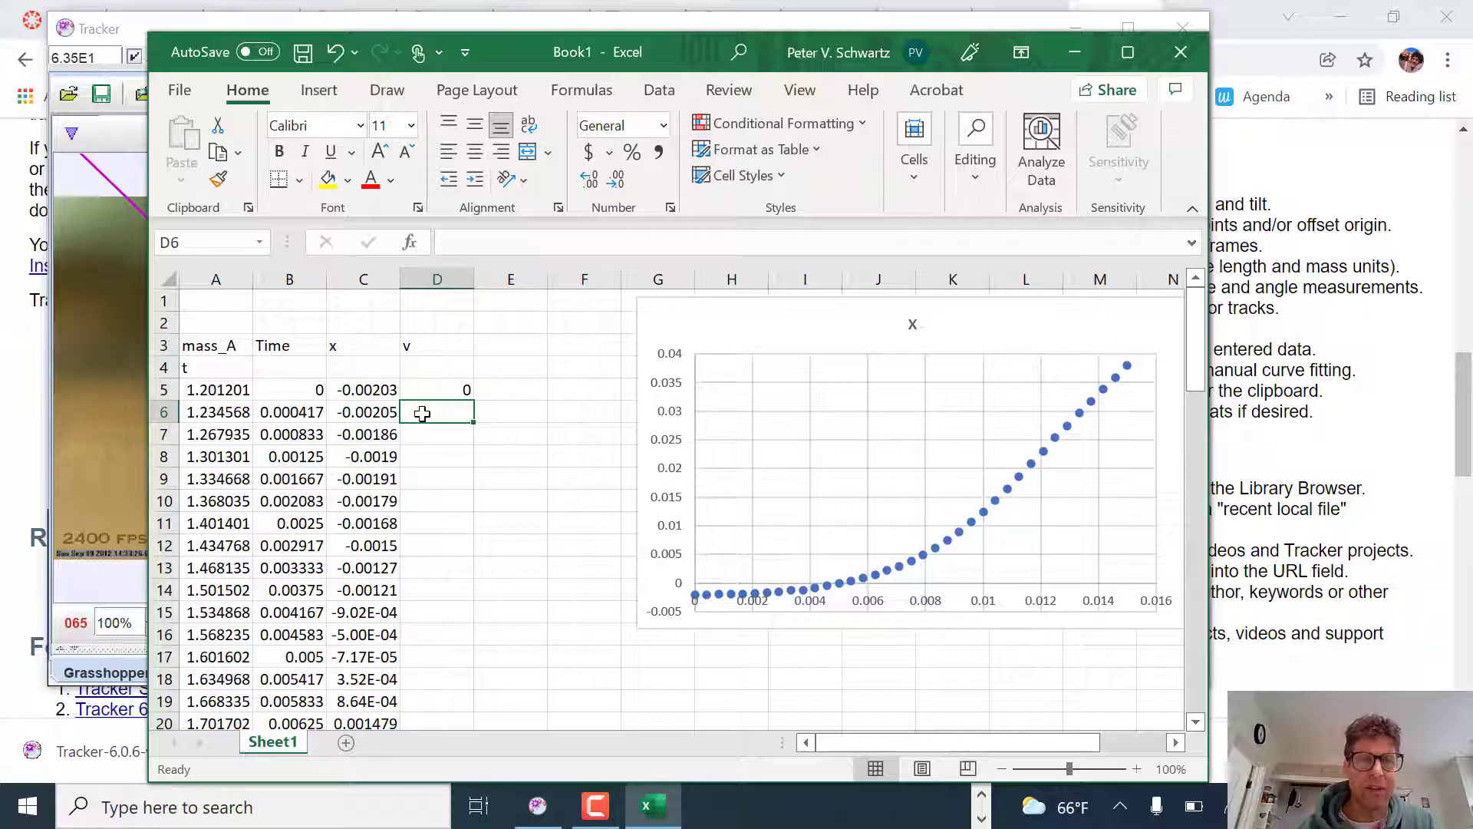
# - Enter =(C6-C5)/(B6-B5) in D6 and fill it down column D
pyautogui.write('=')
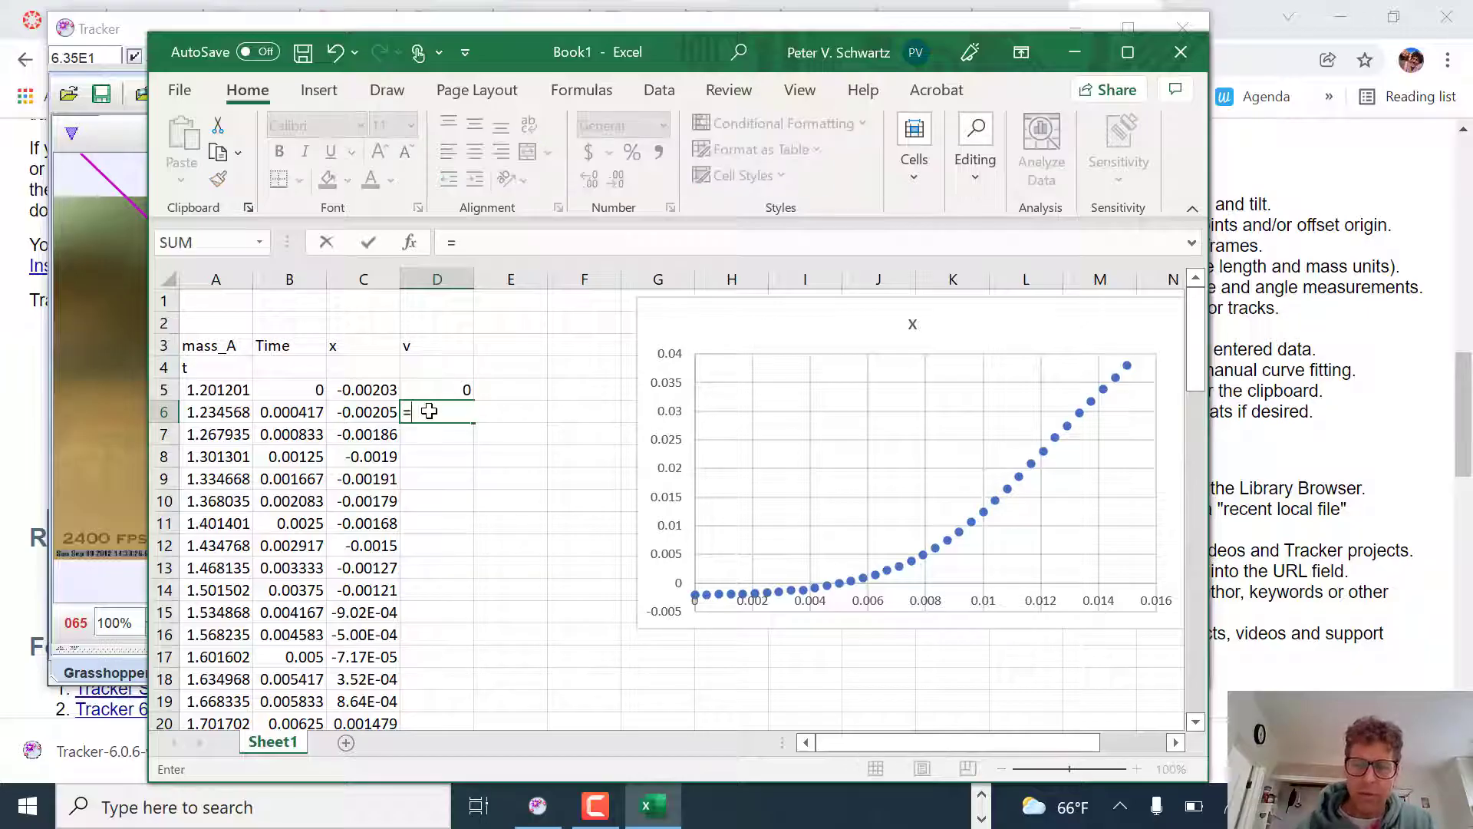
pyautogui.write('(')
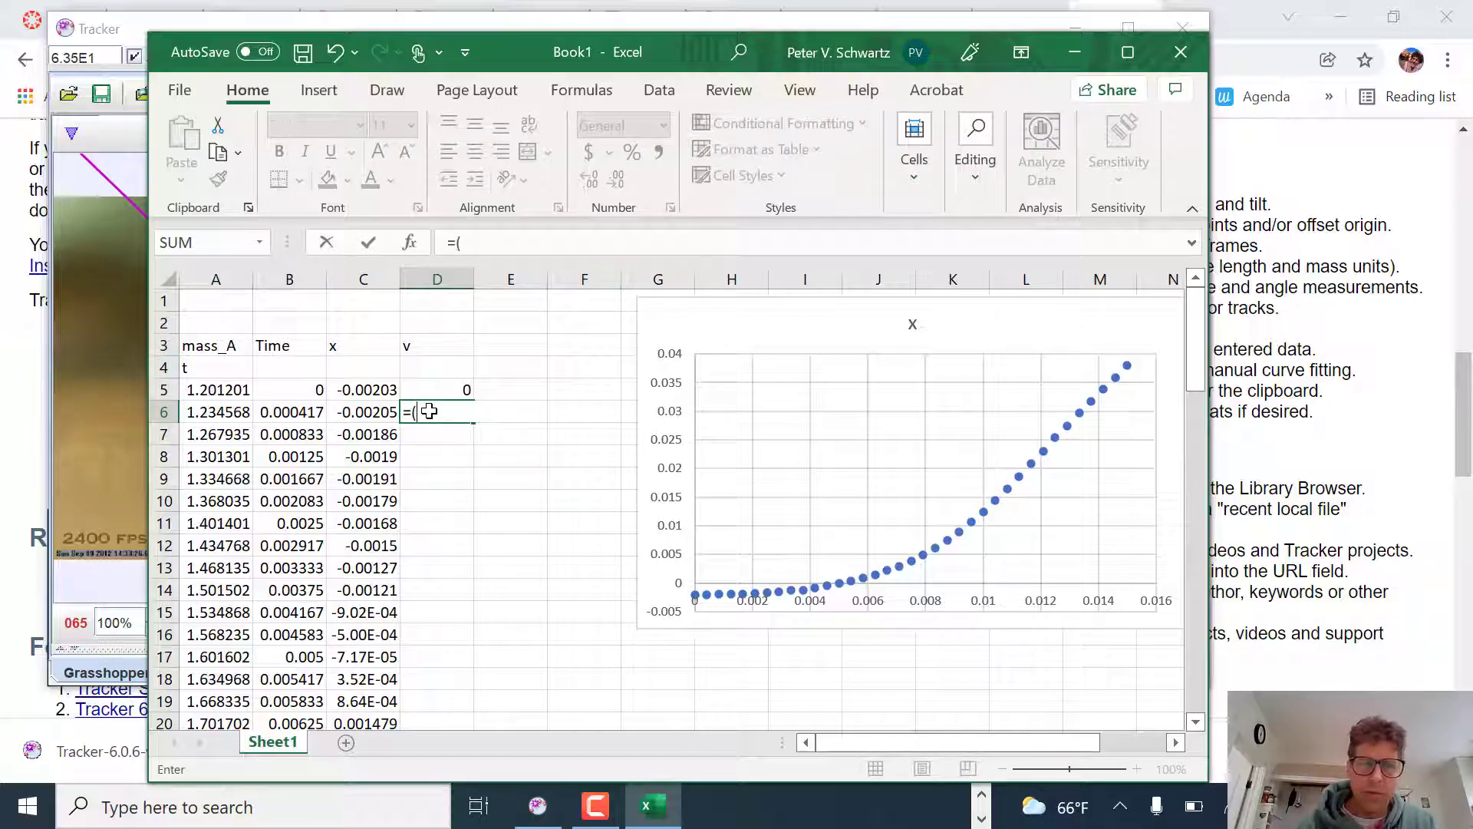
pyautogui.click(354, 410)
pyautogui.write('-')
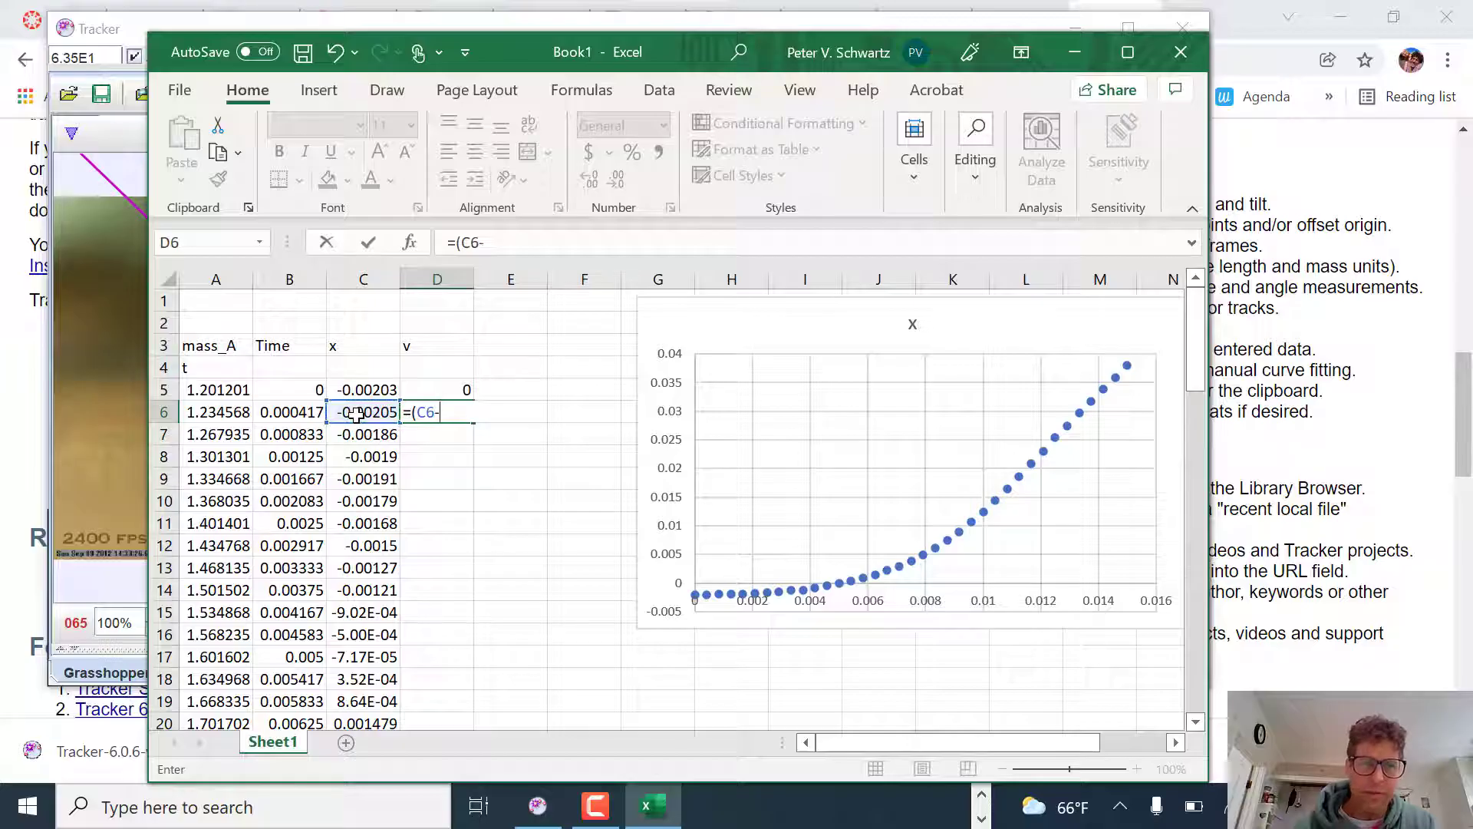
pyautogui.click(351, 393)
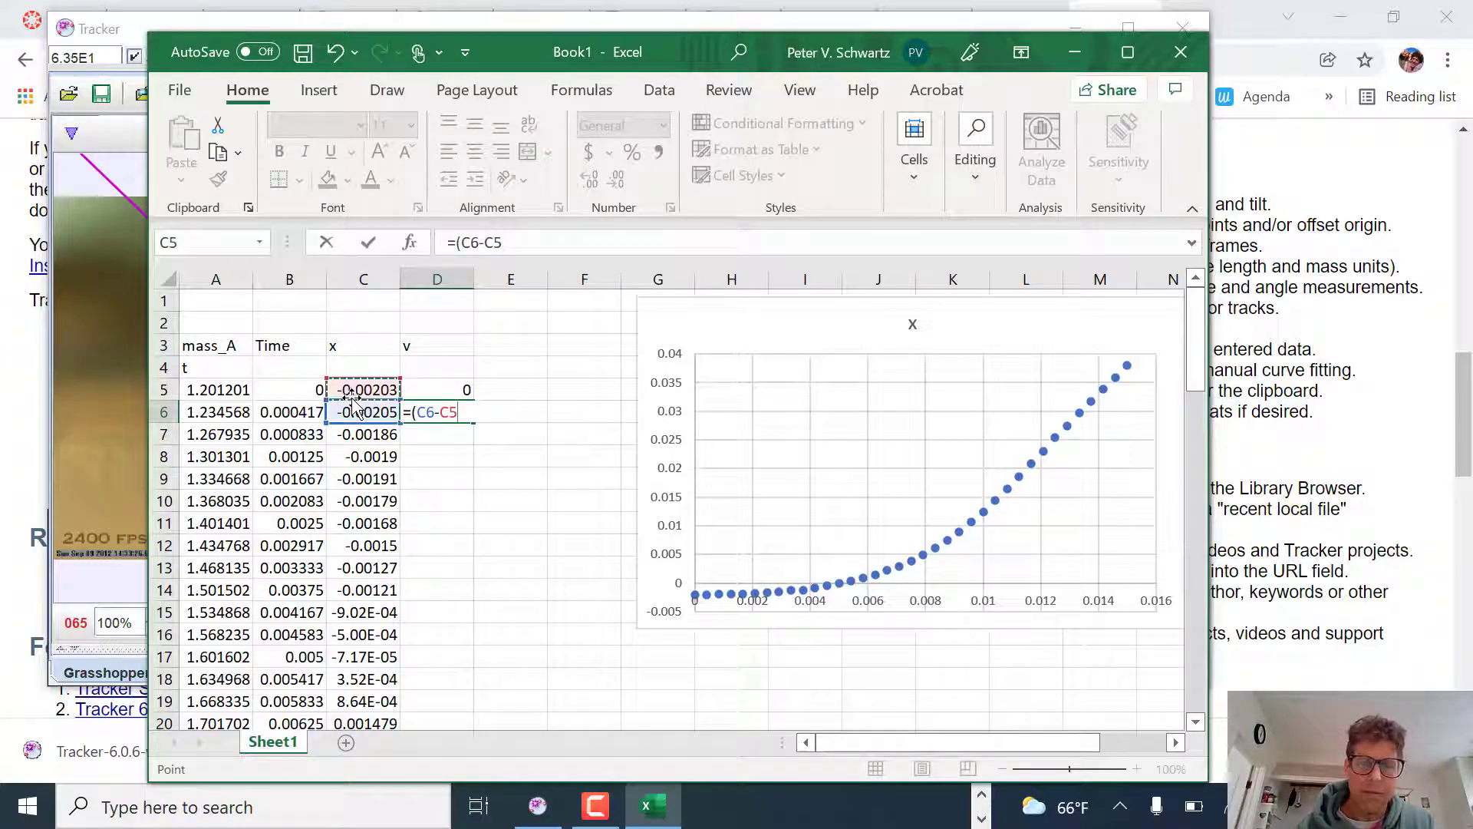
pyautogui.write(')/(')
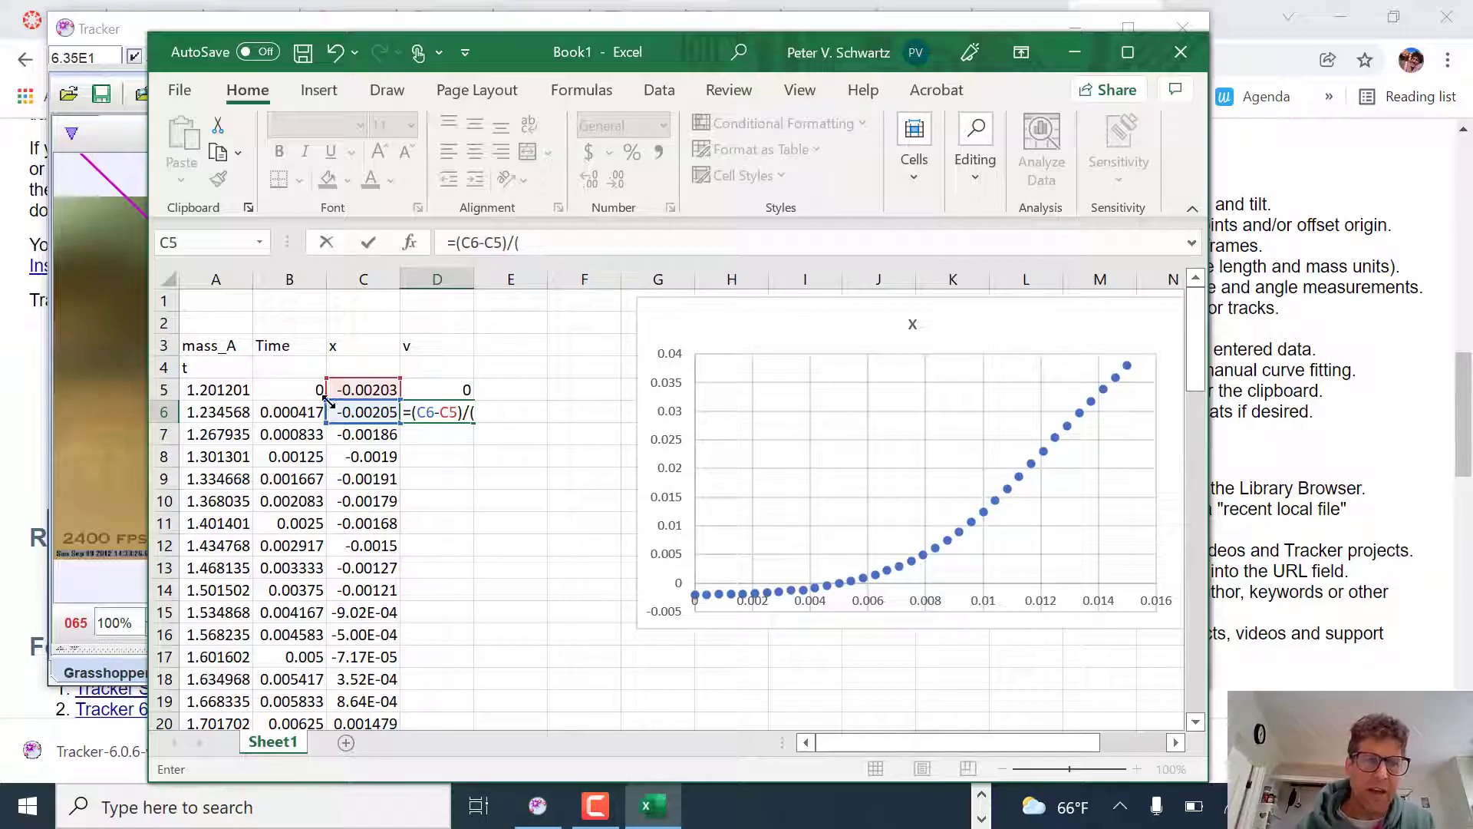
pyautogui.click(305, 415)
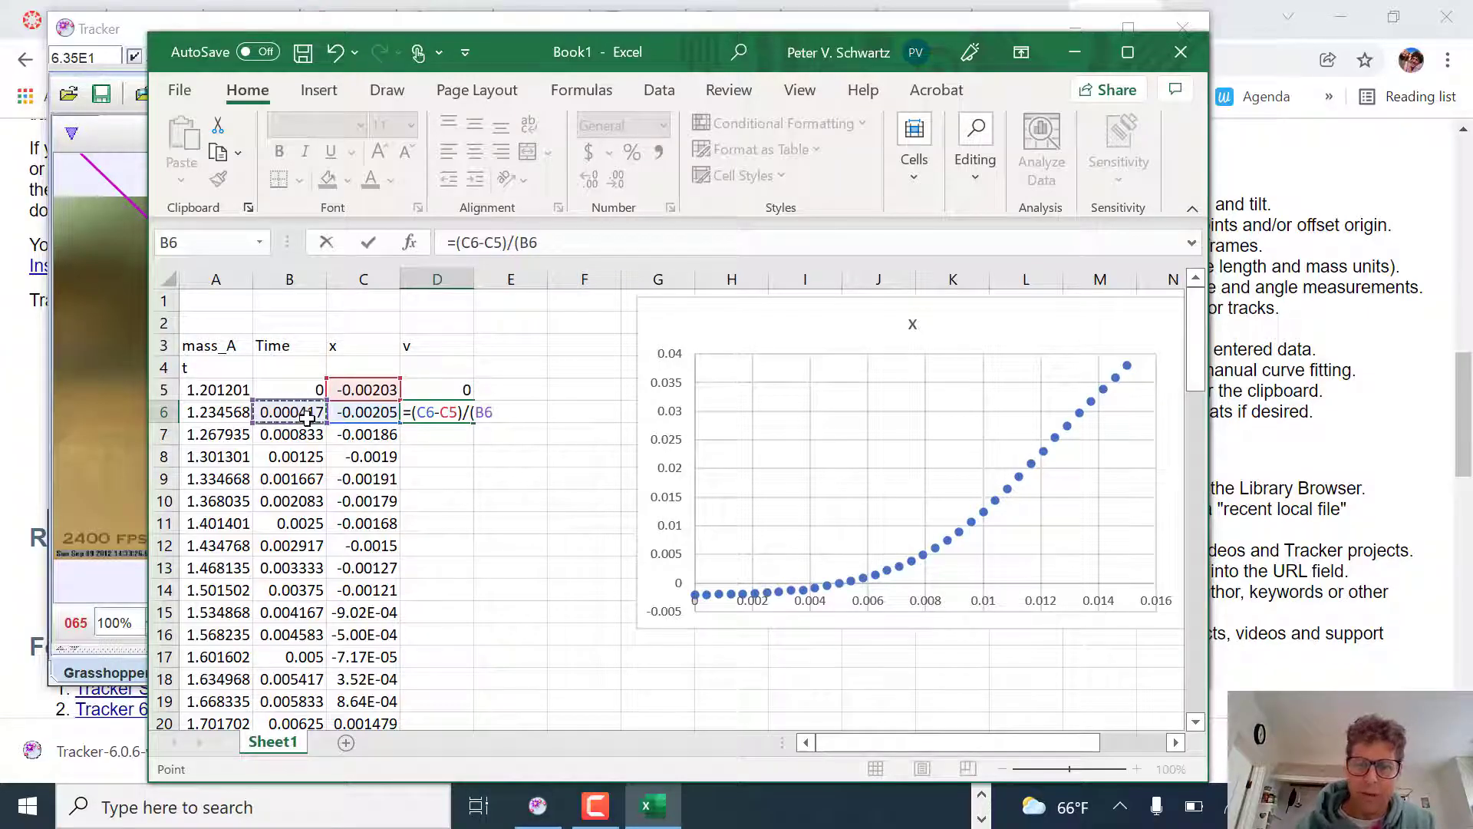
pyautogui.write('-')
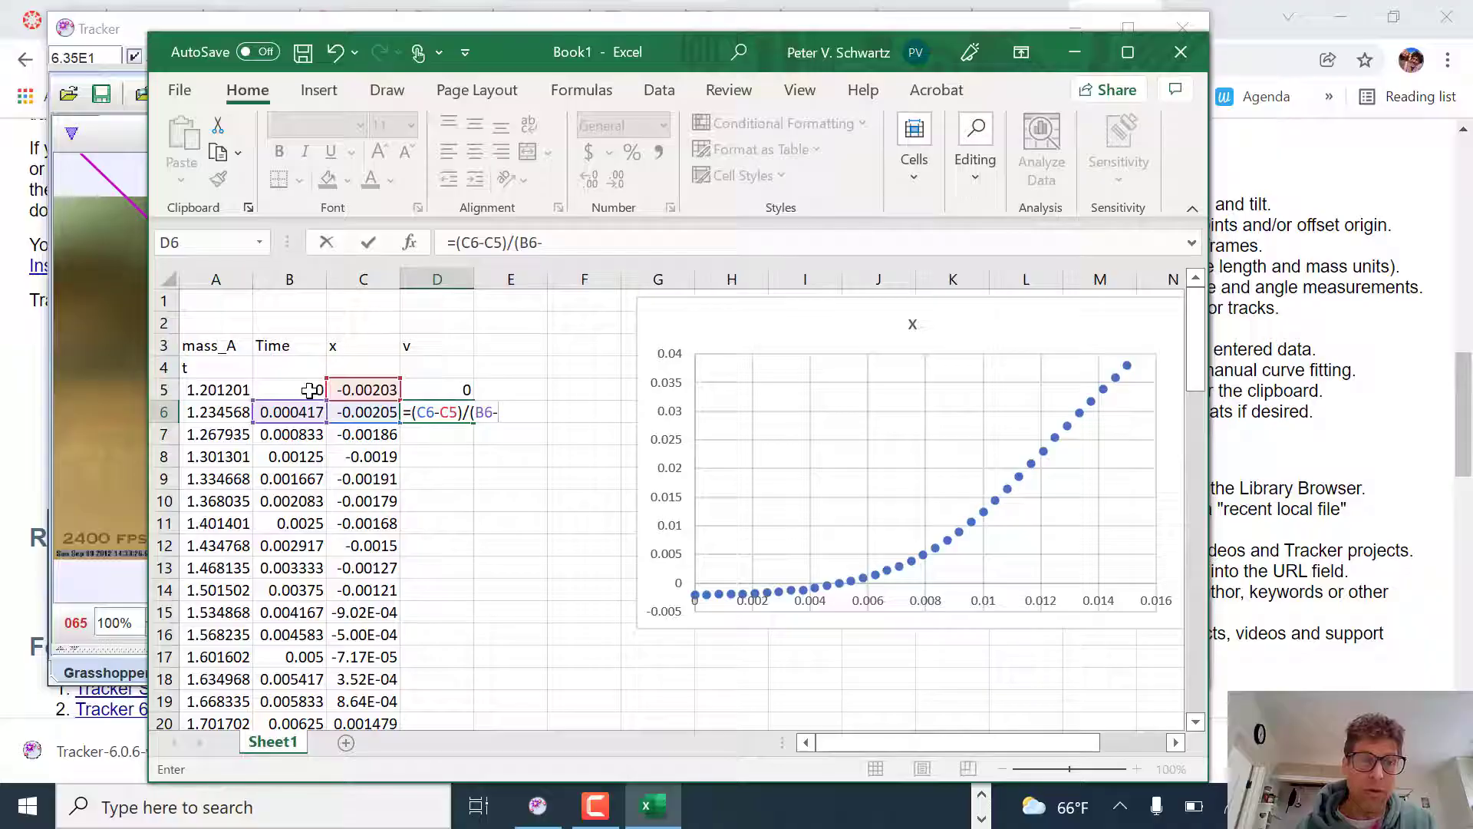
pyautogui.click(310, 392)
pyautogui.write(')')
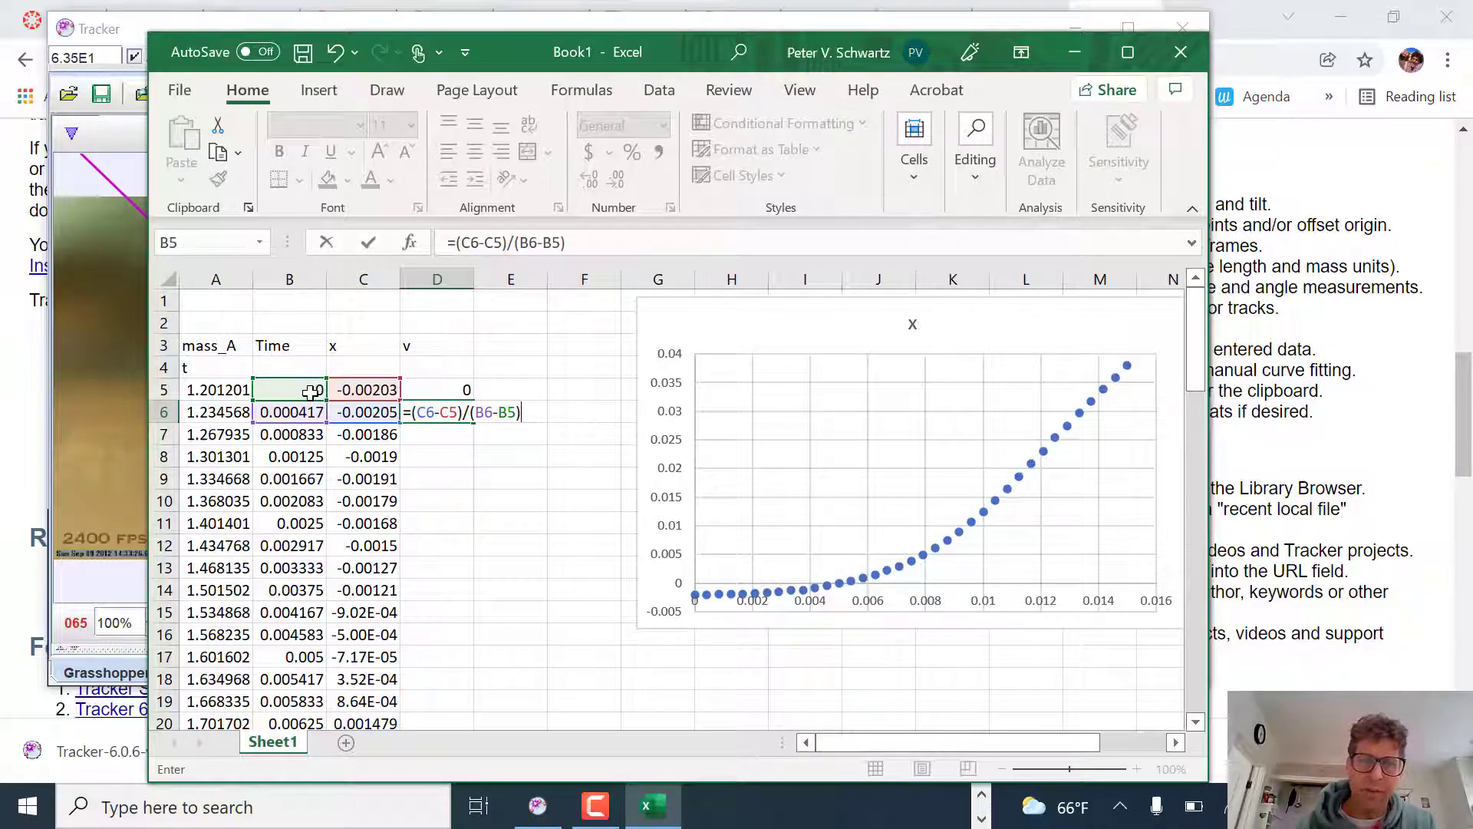
pyautogui.press('Return')
pyautogui.click(465, 414)
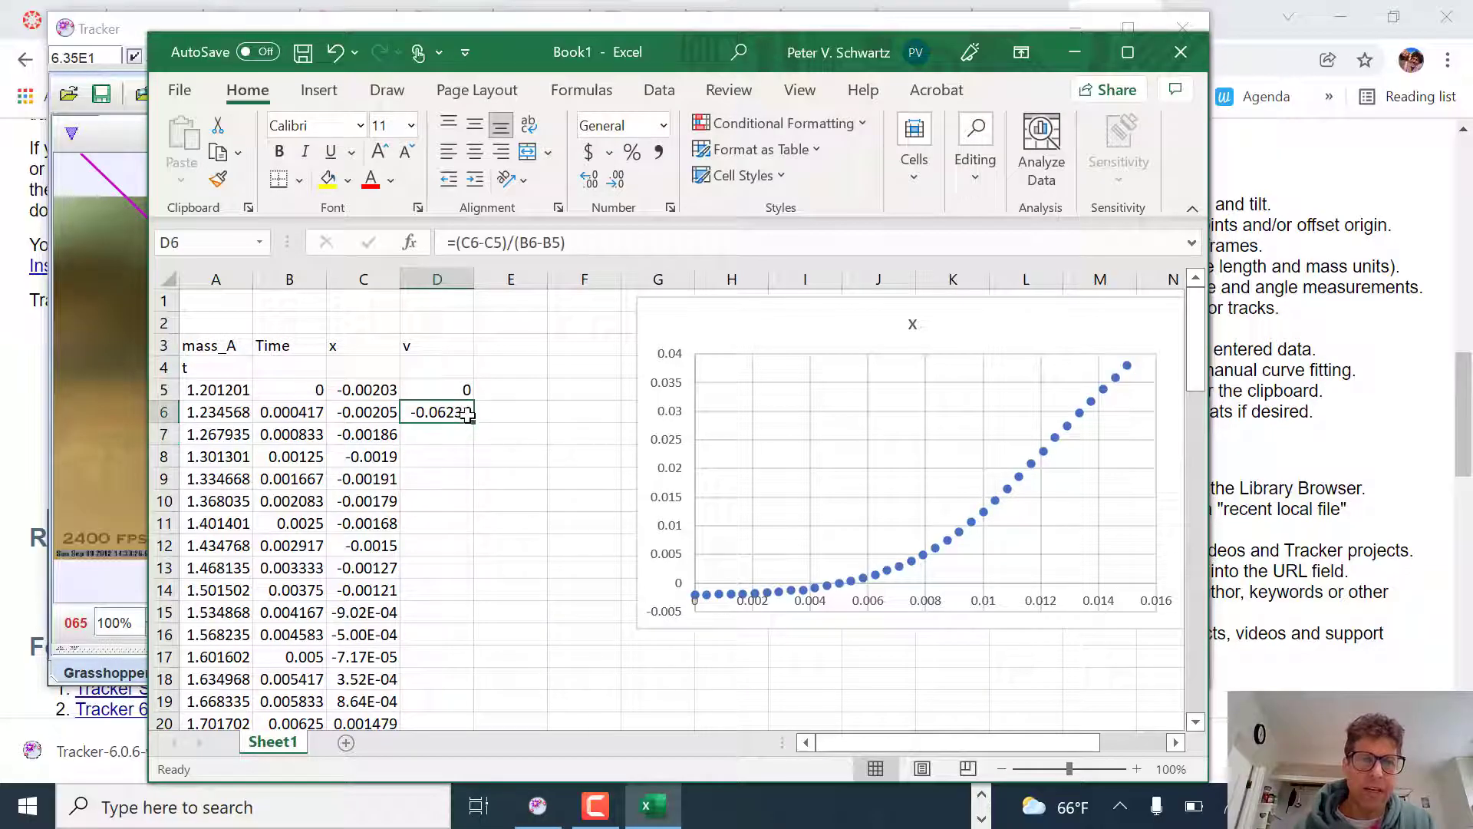
pyautogui.doubleClick(473, 420)
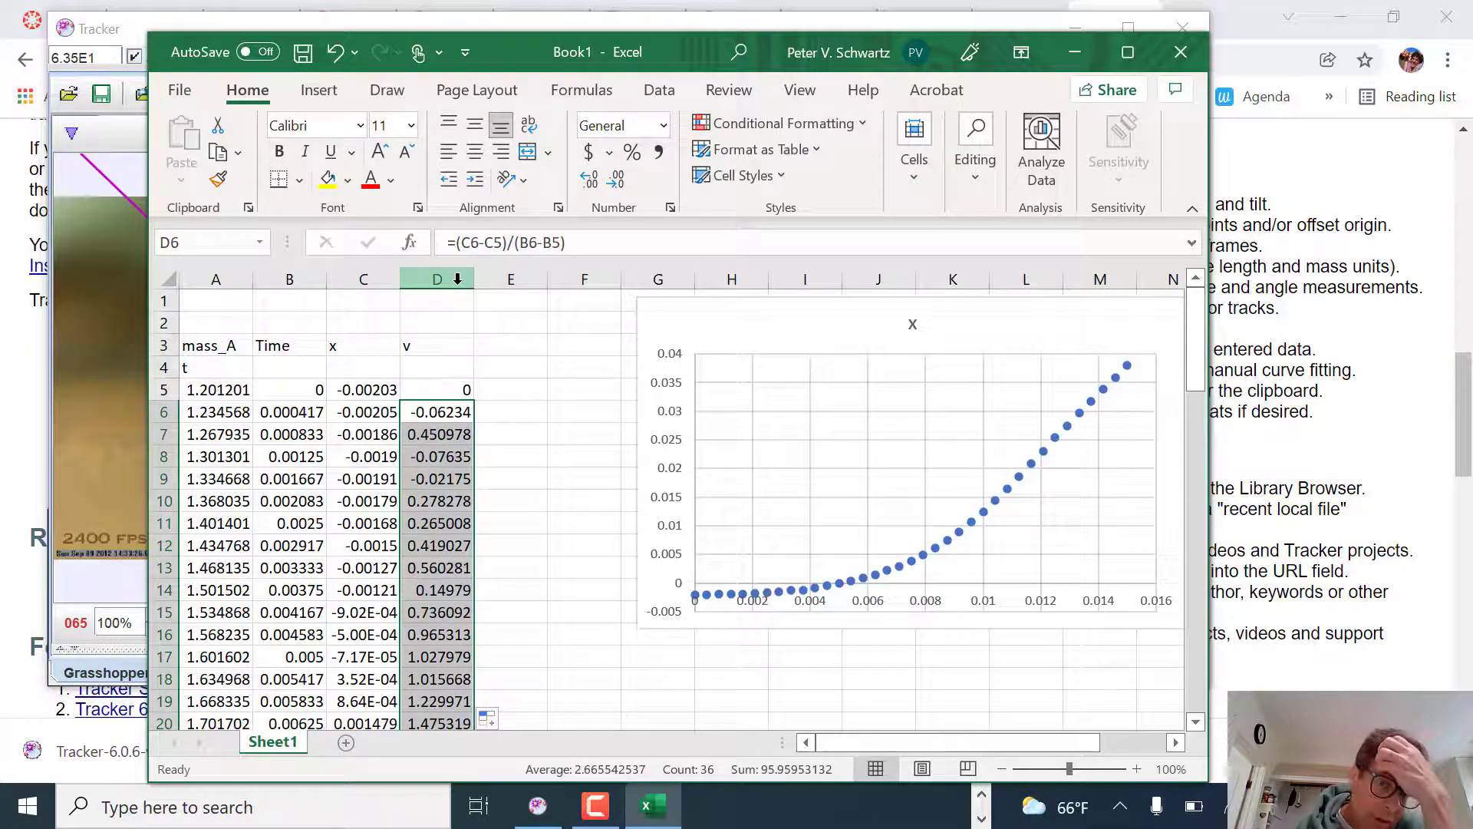
# - Select the Time, x and v columns (B:D) and insert a markers-only scatter chart
pyautogui.moveTo(289, 279); pyautogui.dragTo(438, 296)
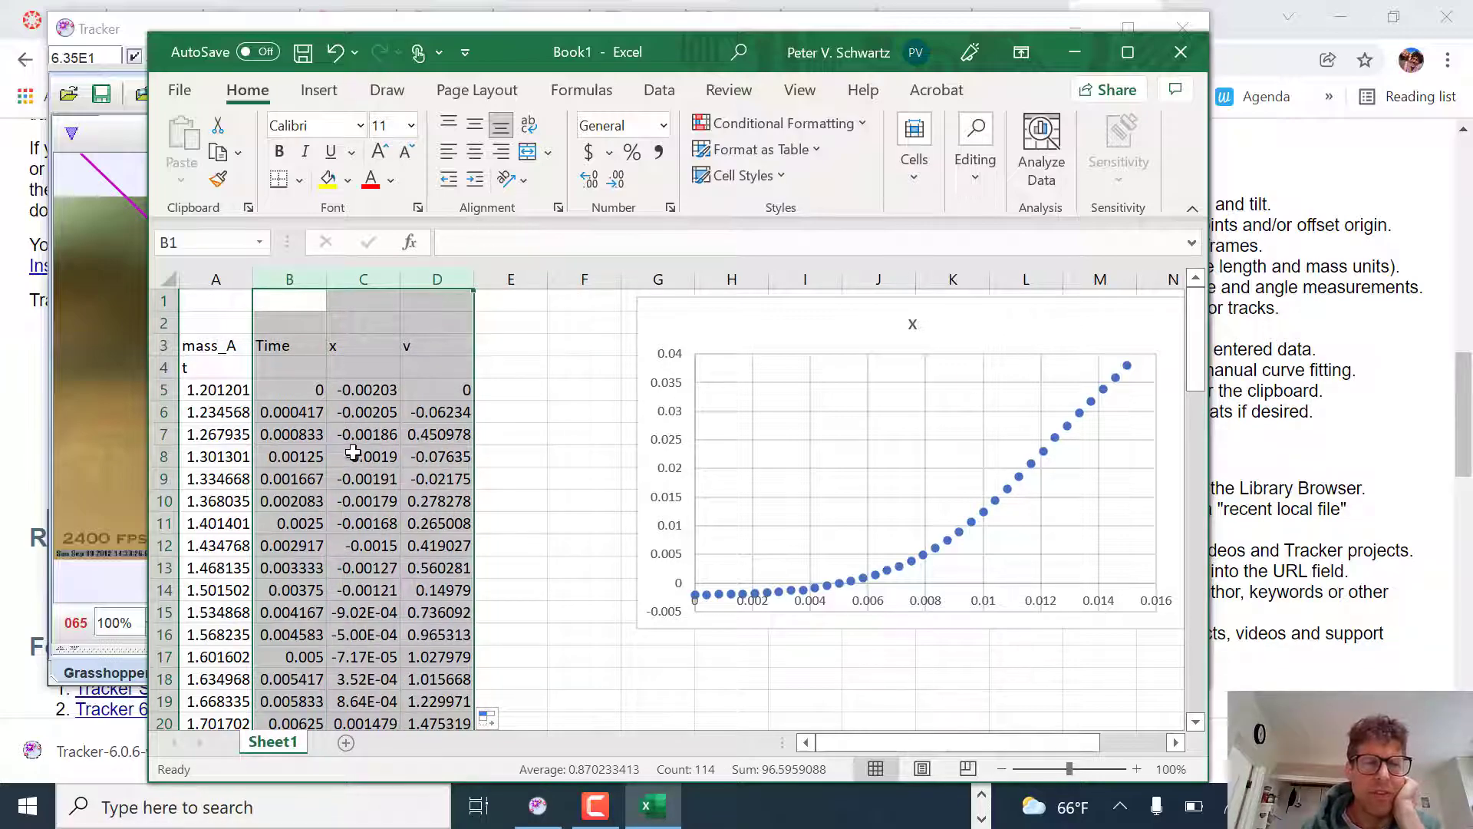
pyautogui.click(314, 90)
pyautogui.click(521, 175)
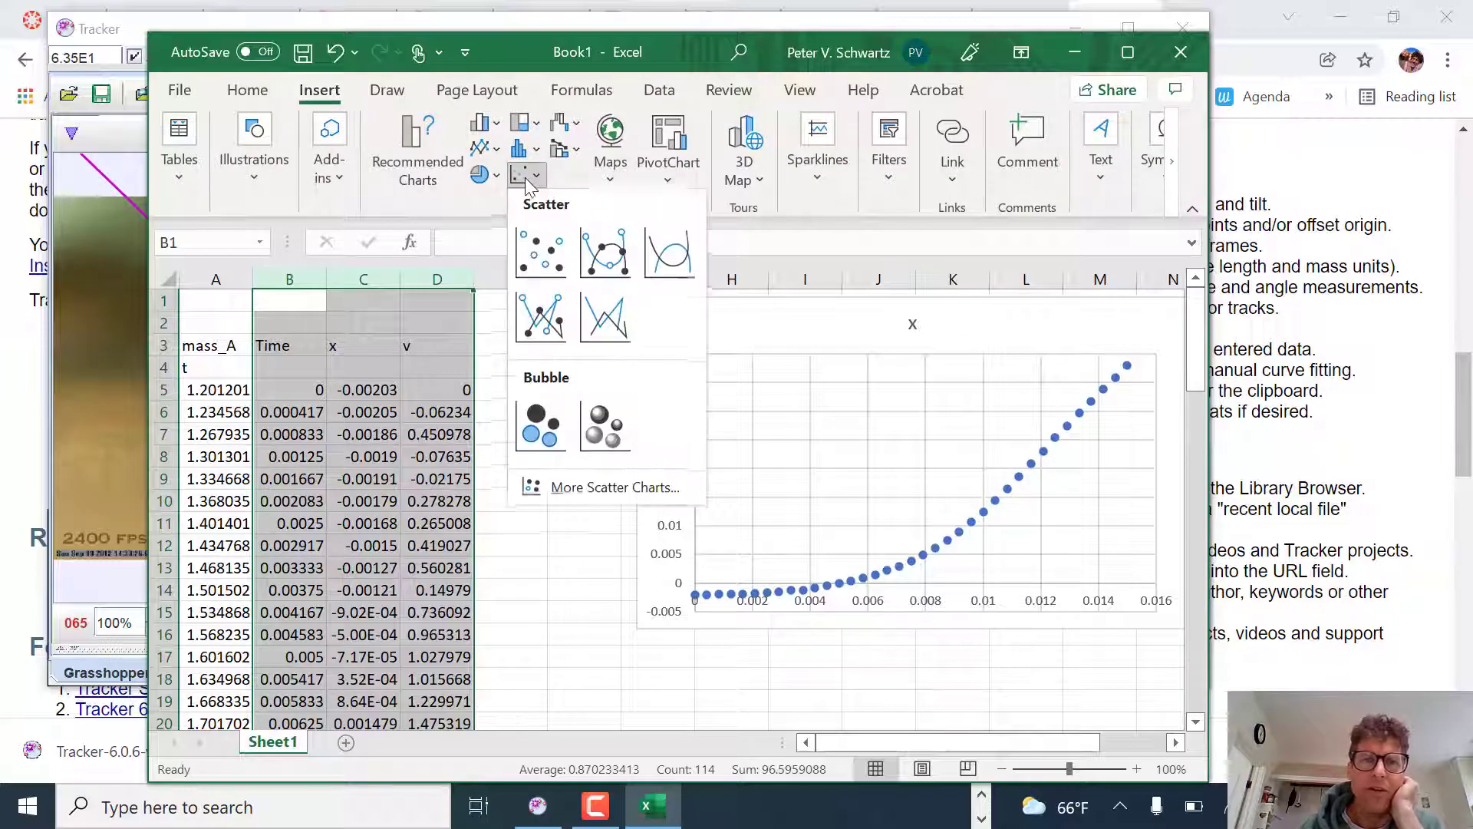
pyautogui.click(541, 252)
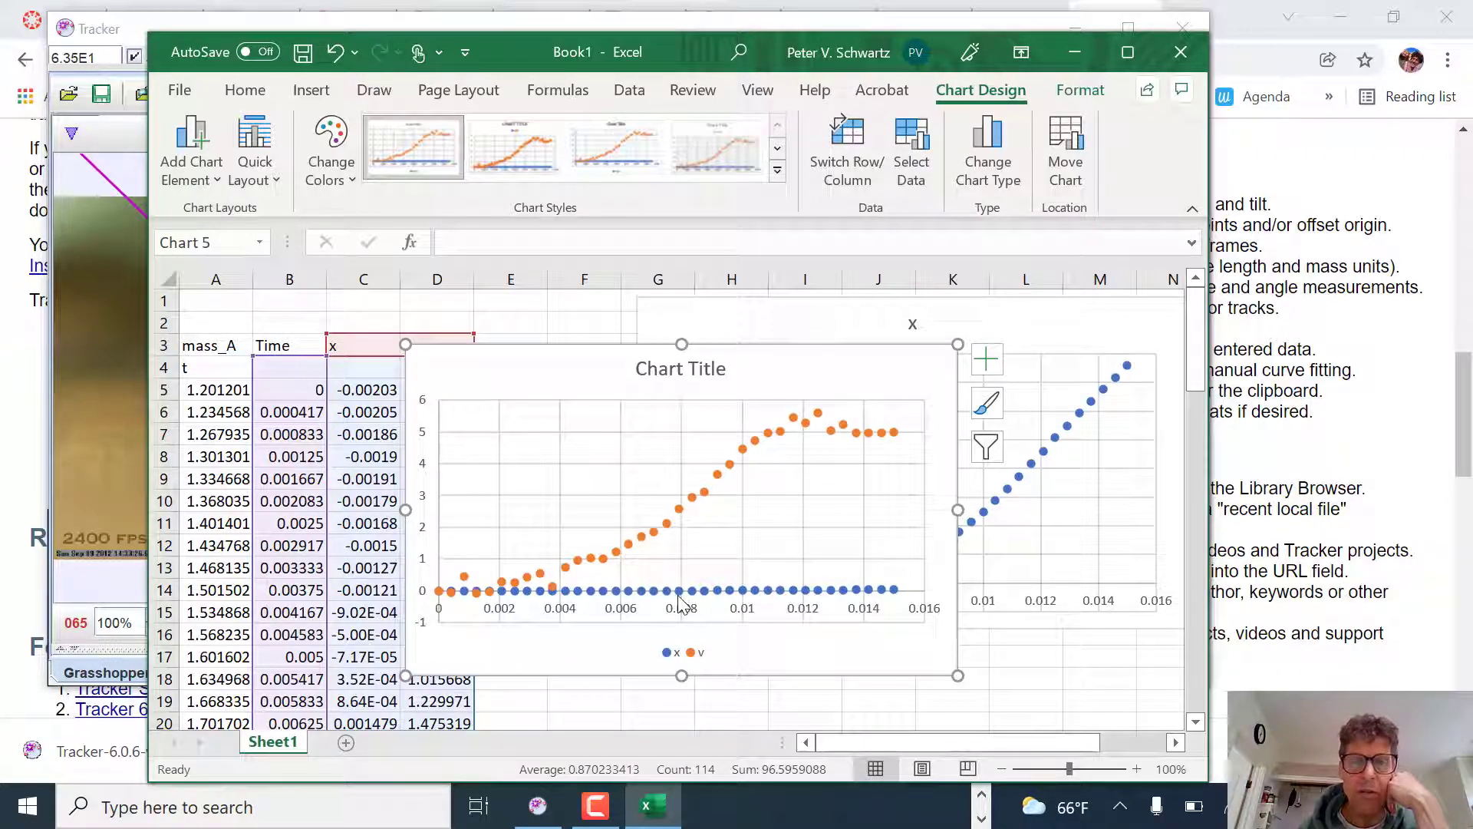
pyautogui.moveTo(679, 593)
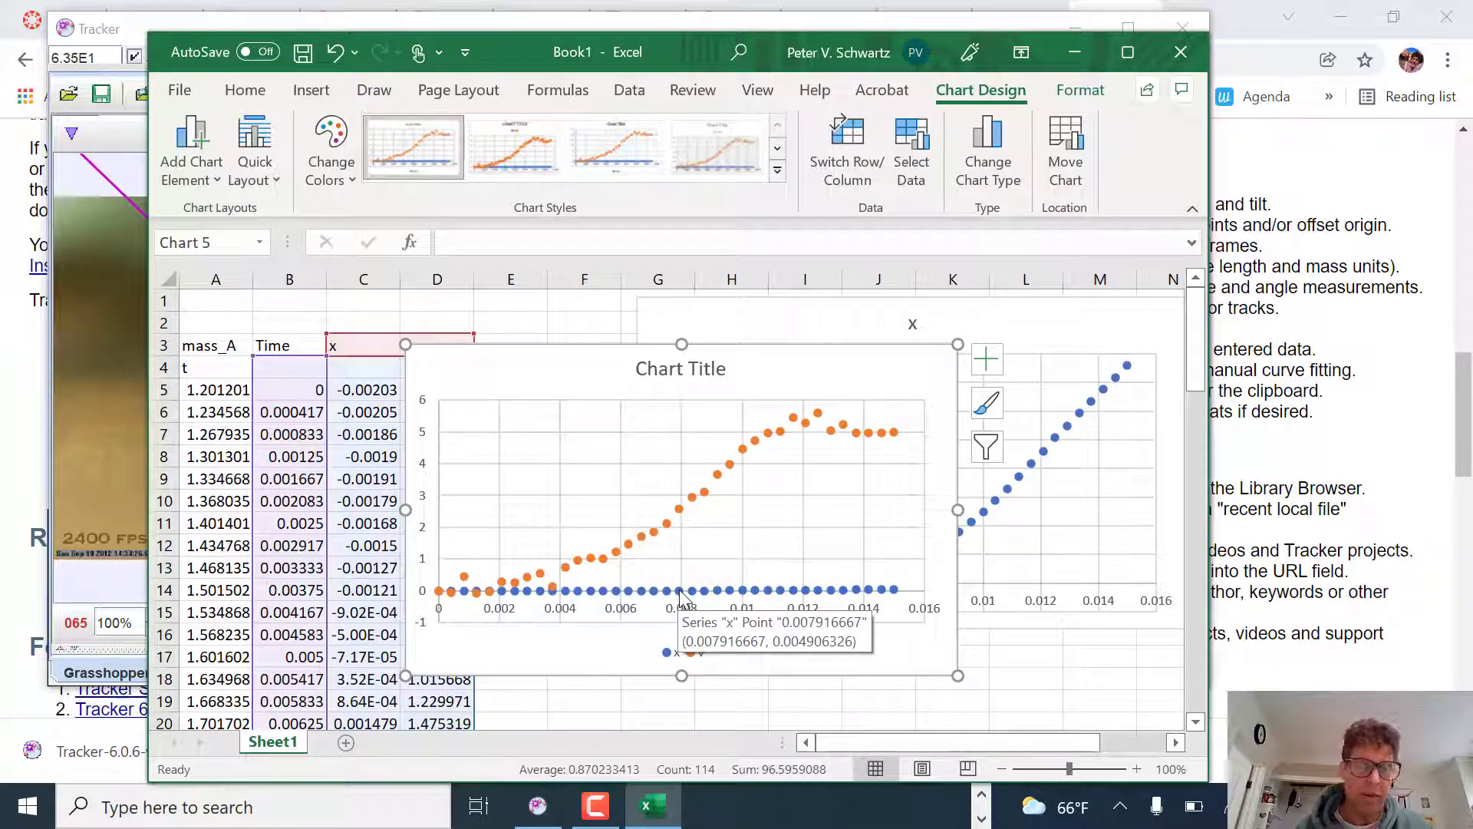
# - Remove the x series so the chart shows only v against Time, beside the data
pyautogui.rightClick(680, 593)
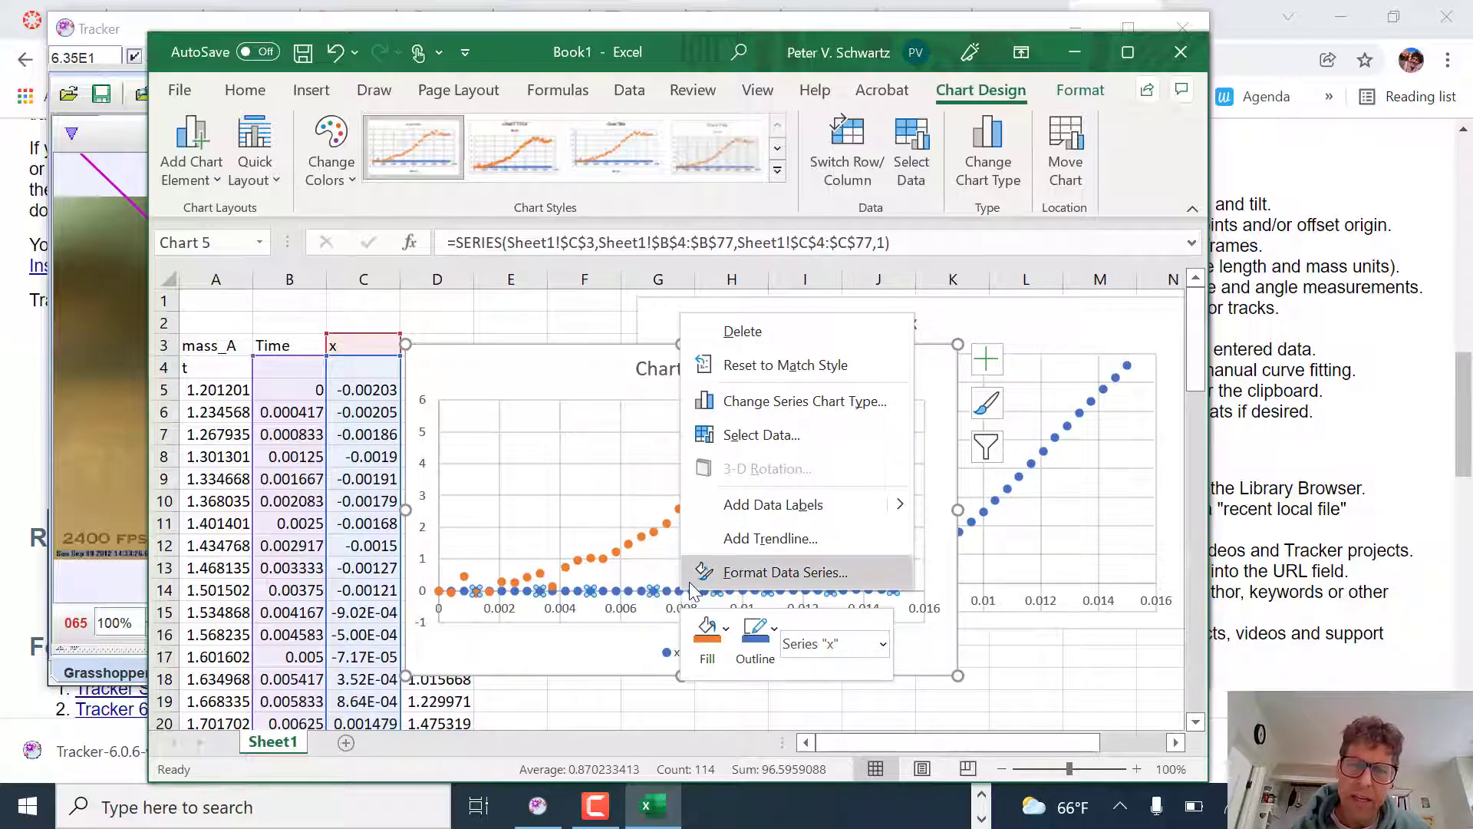
pyautogui.click(795, 448)
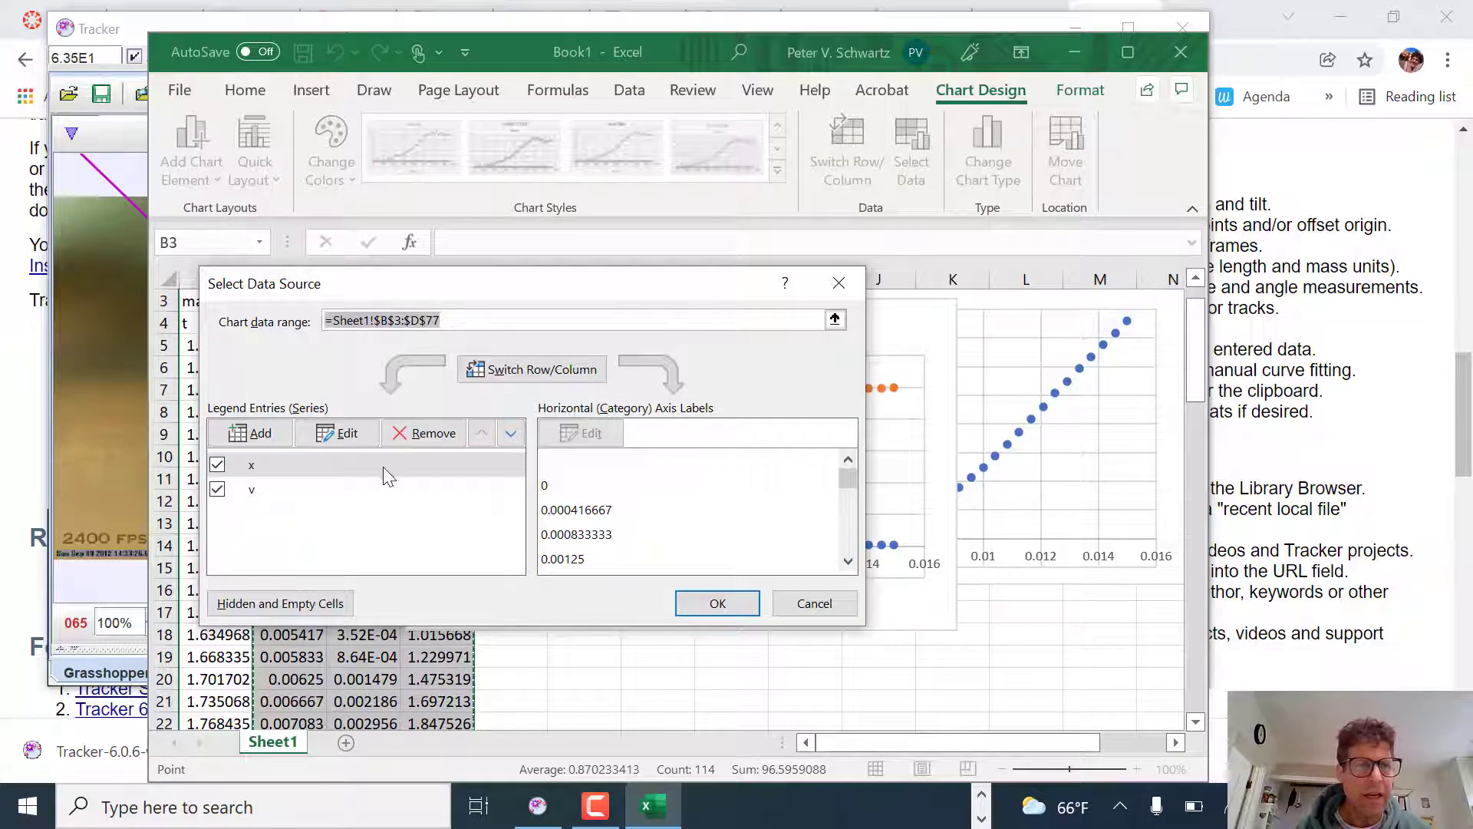
pyautogui.click(426, 433)
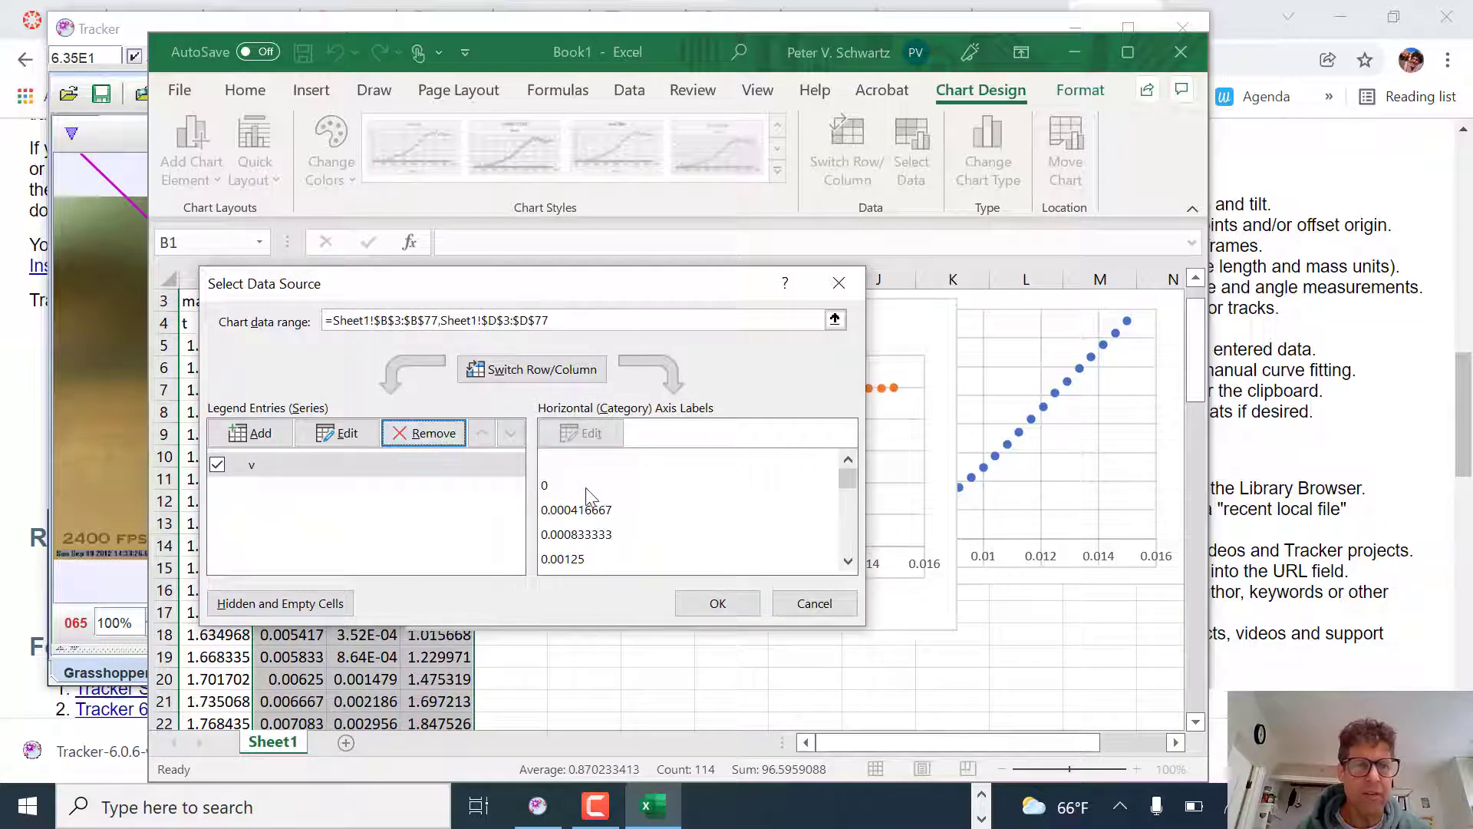
pyautogui.click(715, 601)
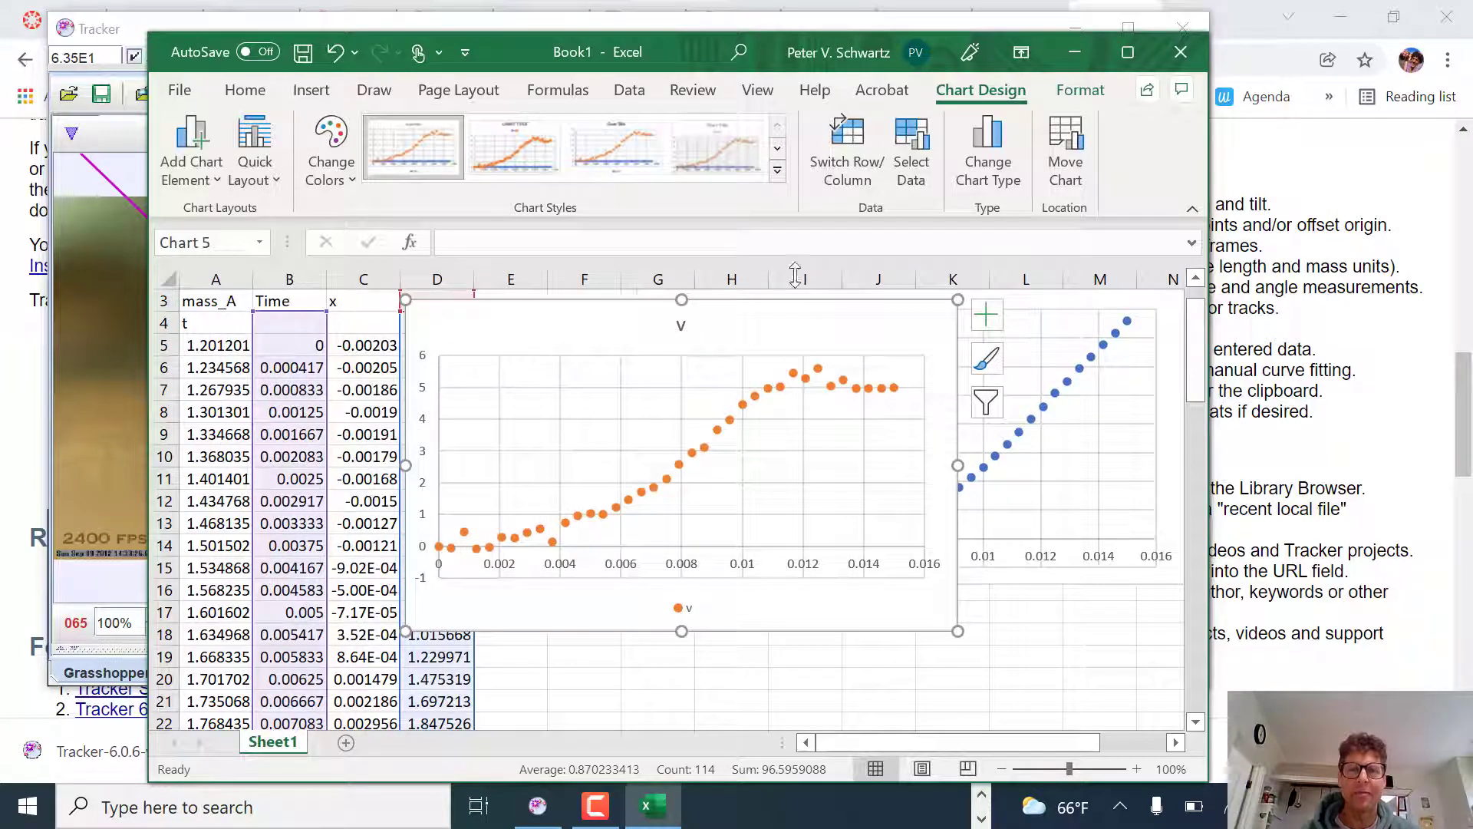
pyautogui.moveTo(774, 301); pyautogui.dragTo(992, 362)
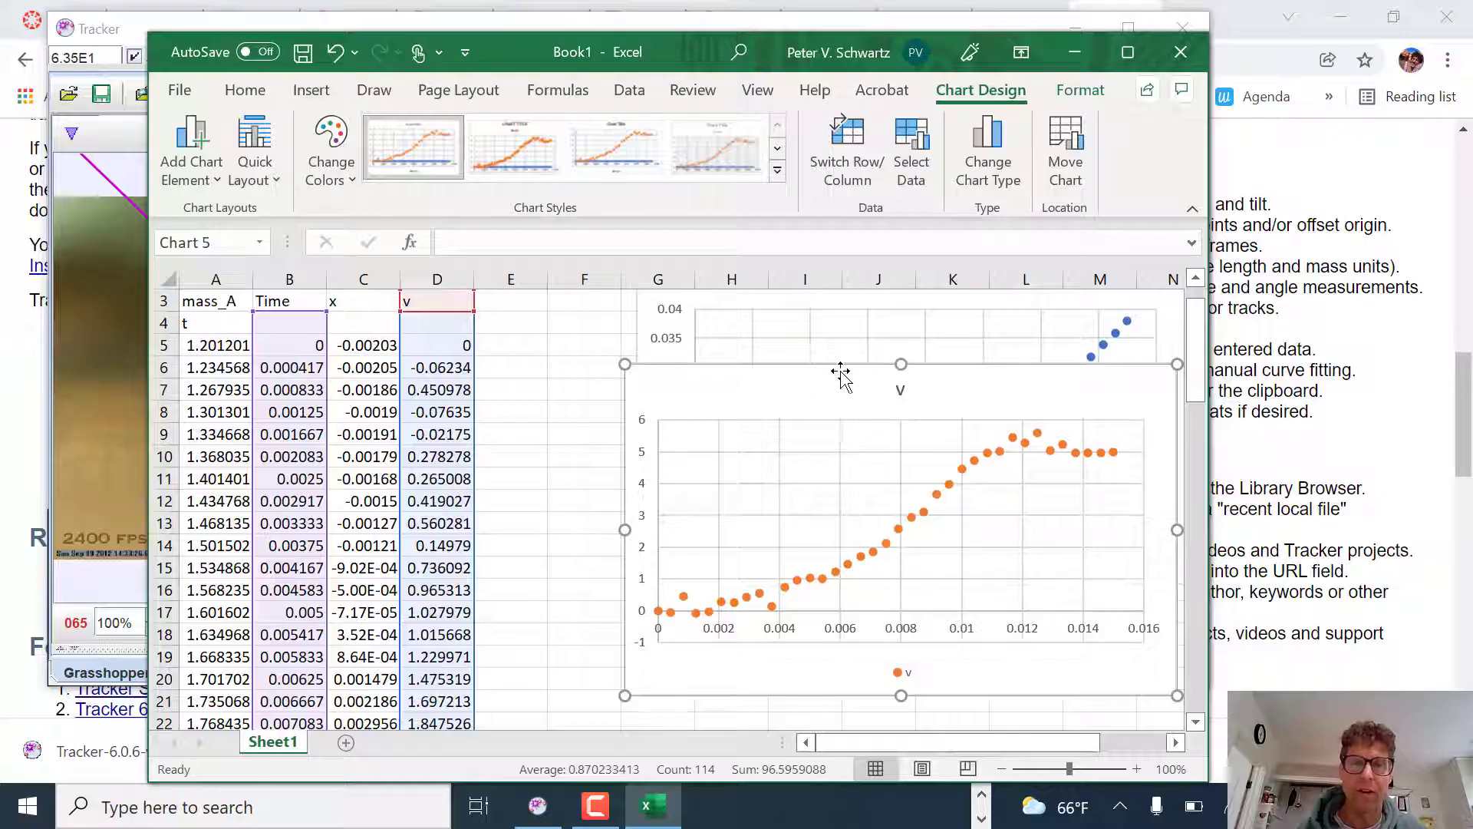
pyautogui.moveTo(840, 372); pyautogui.dragTo(812, 379)
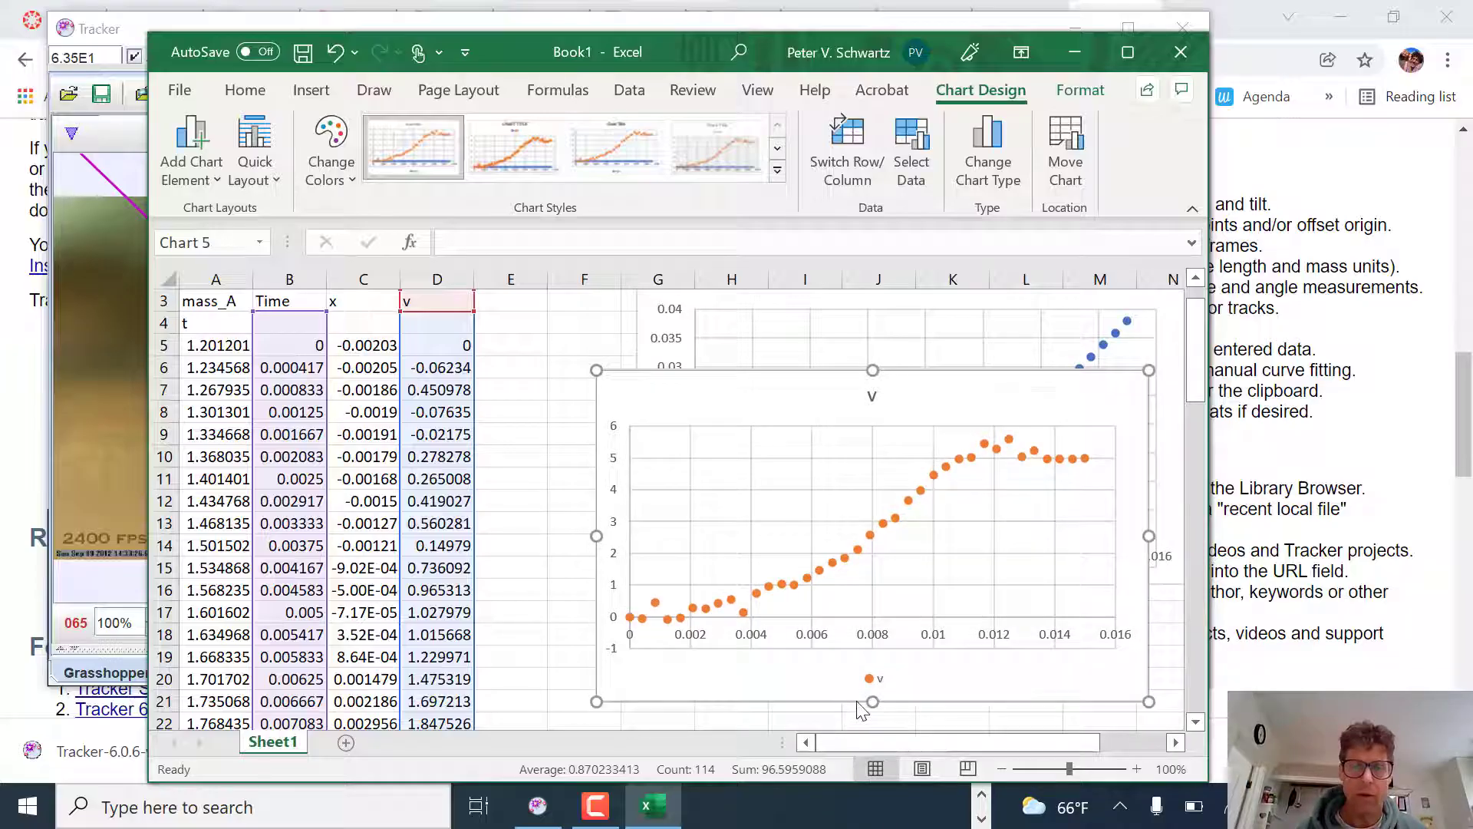